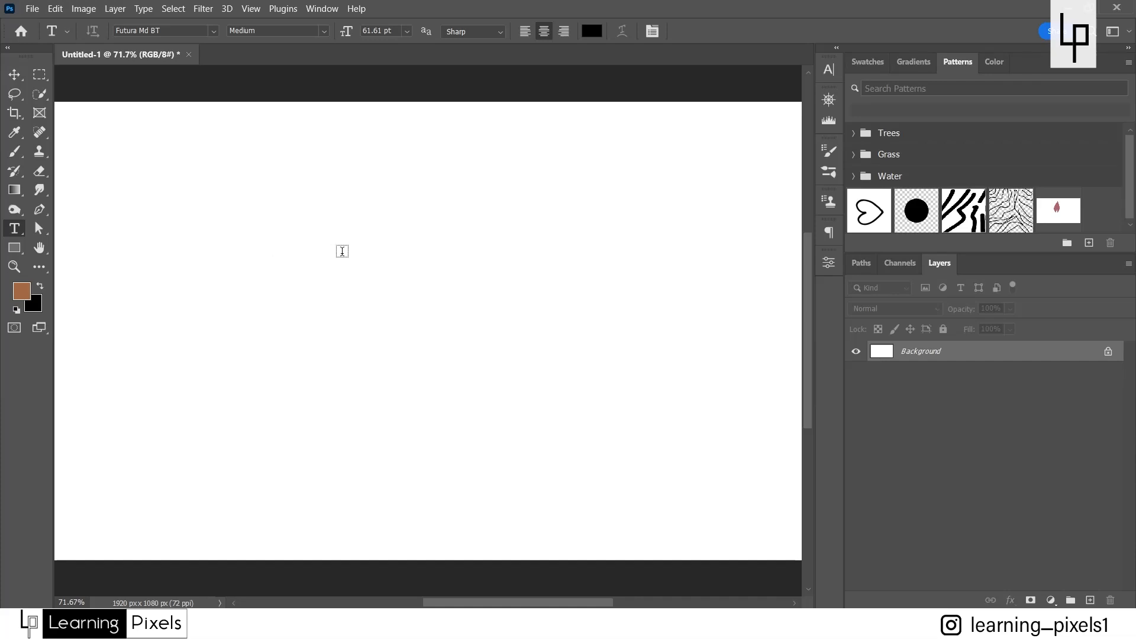
Add a single-line point text reading "Learning pixels" and place it near the upper-left corner of the canvas.
scroll(342, 251, "down", 1)
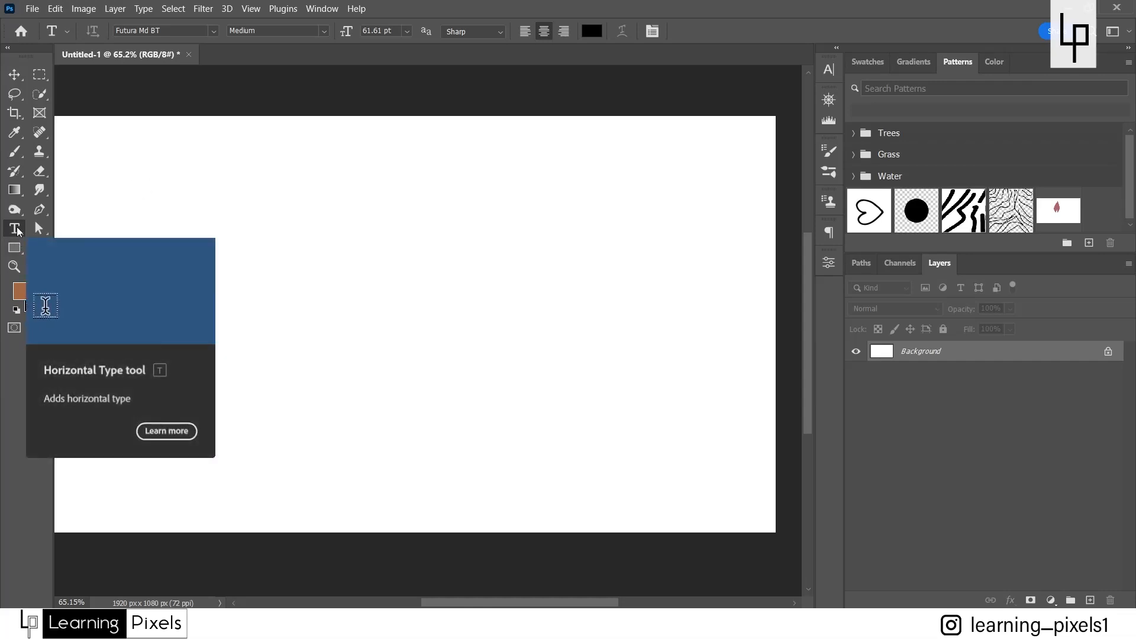
left_click(141, 202)
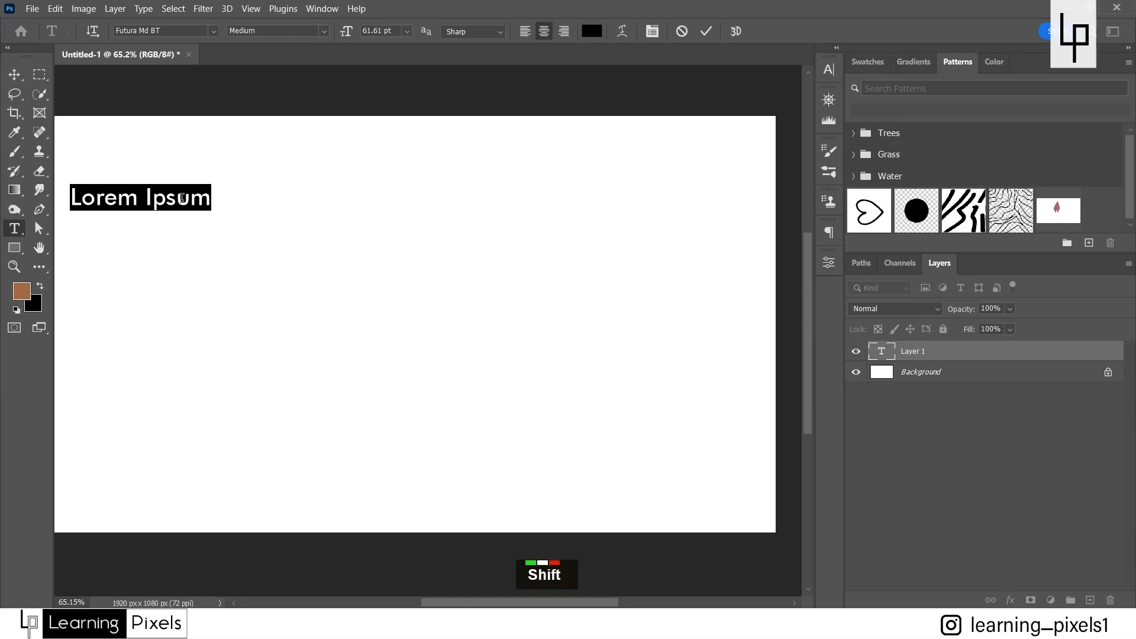
type("Learnin")
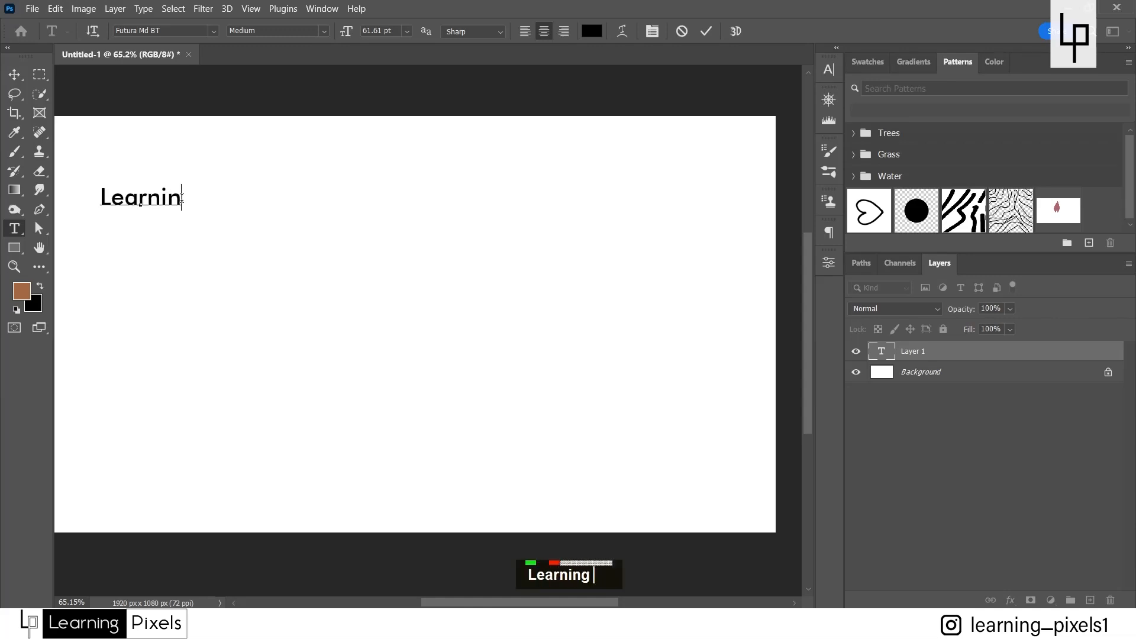
type("g pixels")
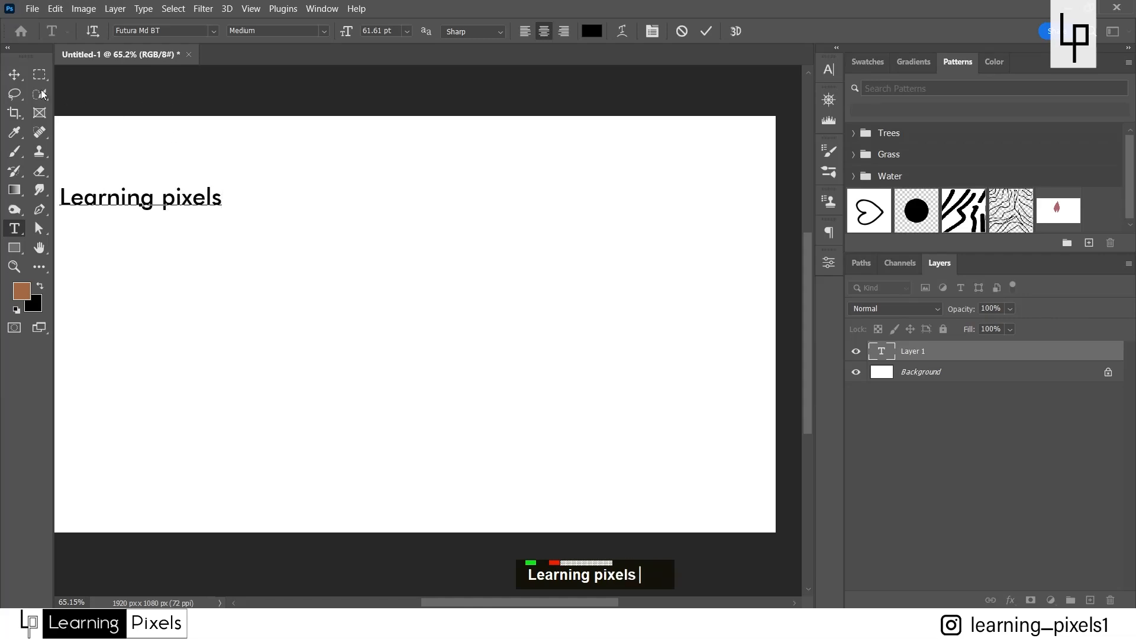
left_click(706, 31)
left_click(14, 75)
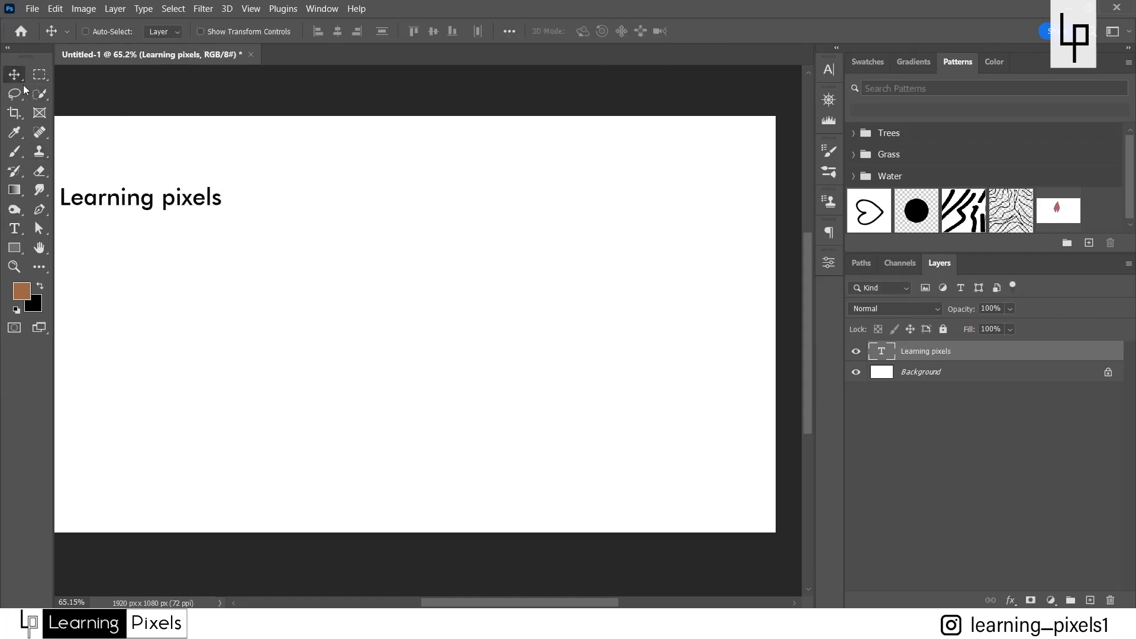
left_click_drag(180, 203, 248, 166)
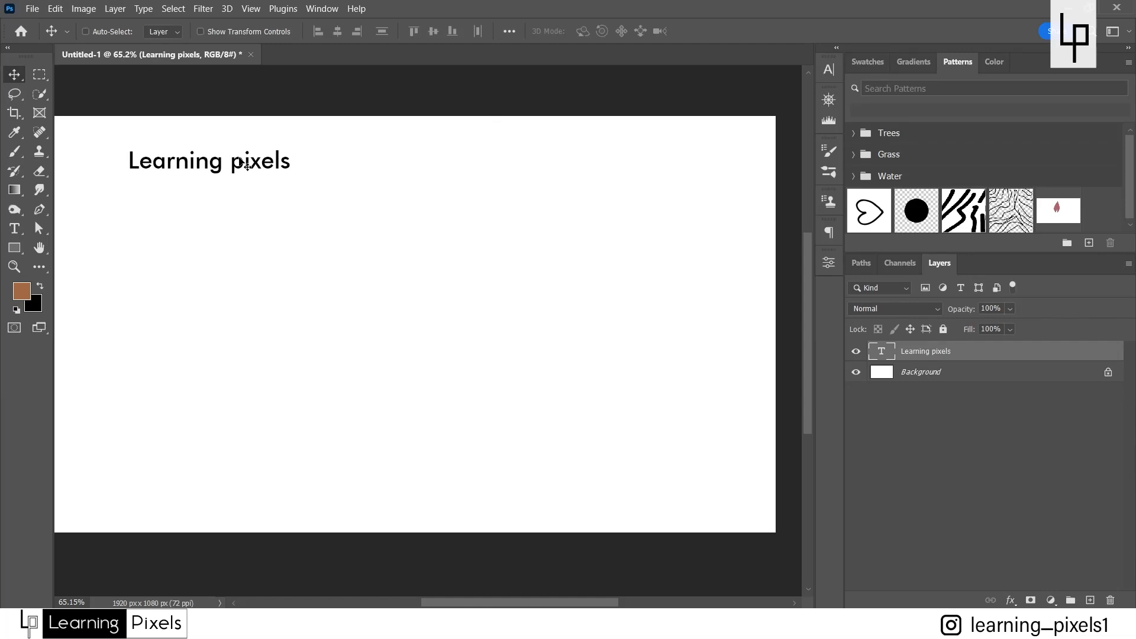
Create a tall paragraph text box of placeholder Lorem ipsum beside the "Learning pixels" text and left-align its contents.
left_click(14, 228)
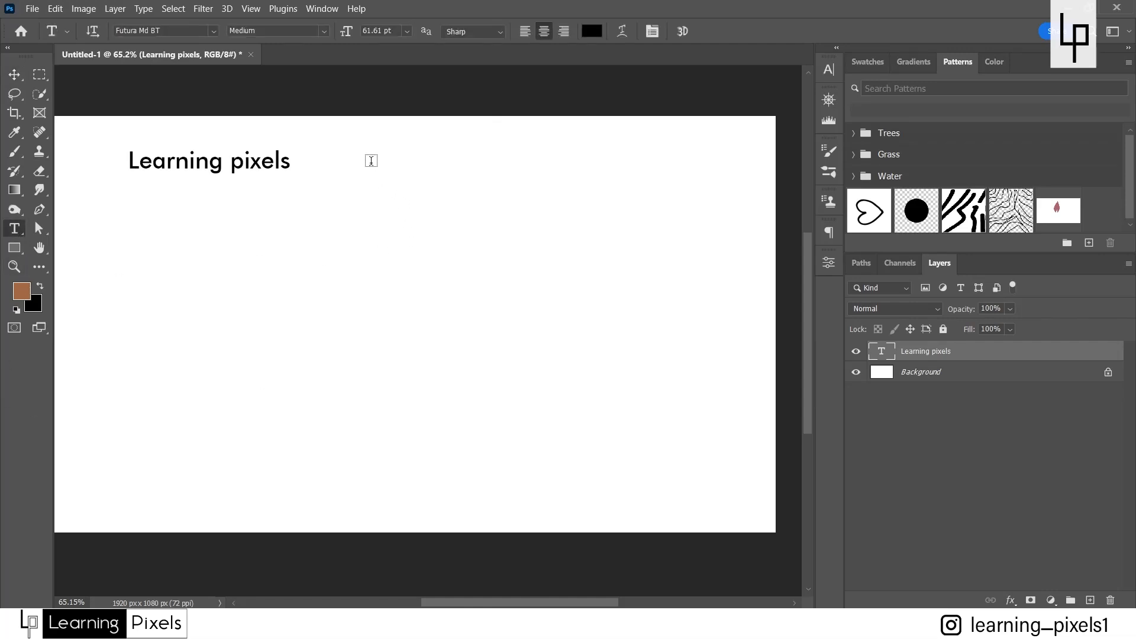
left_click_drag(371, 160, 610, 456)
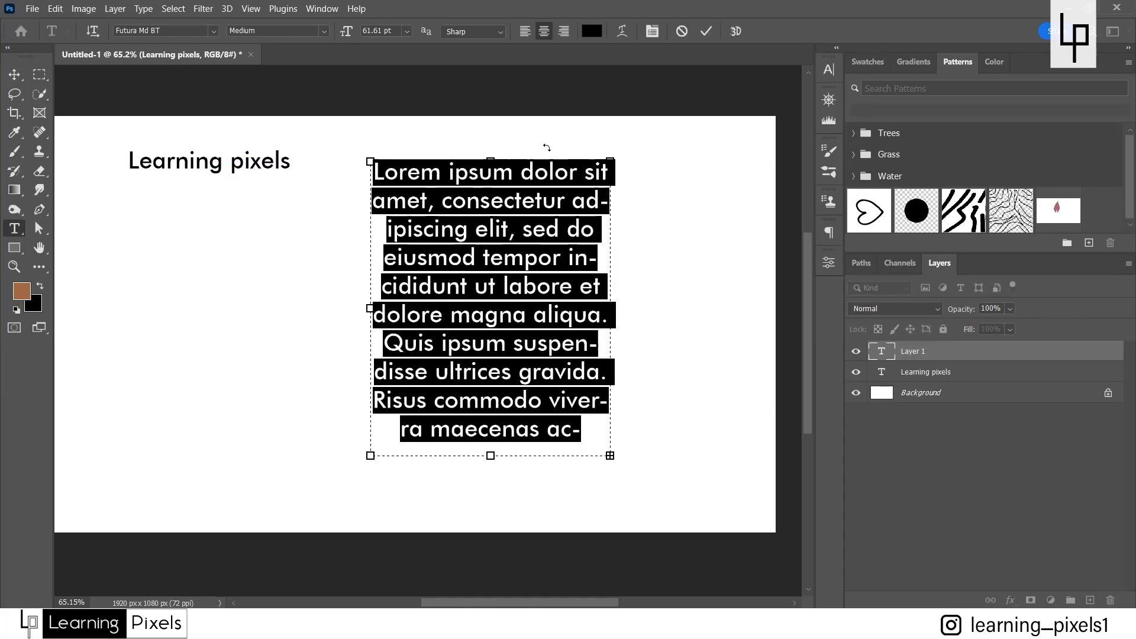
left_click(525, 31)
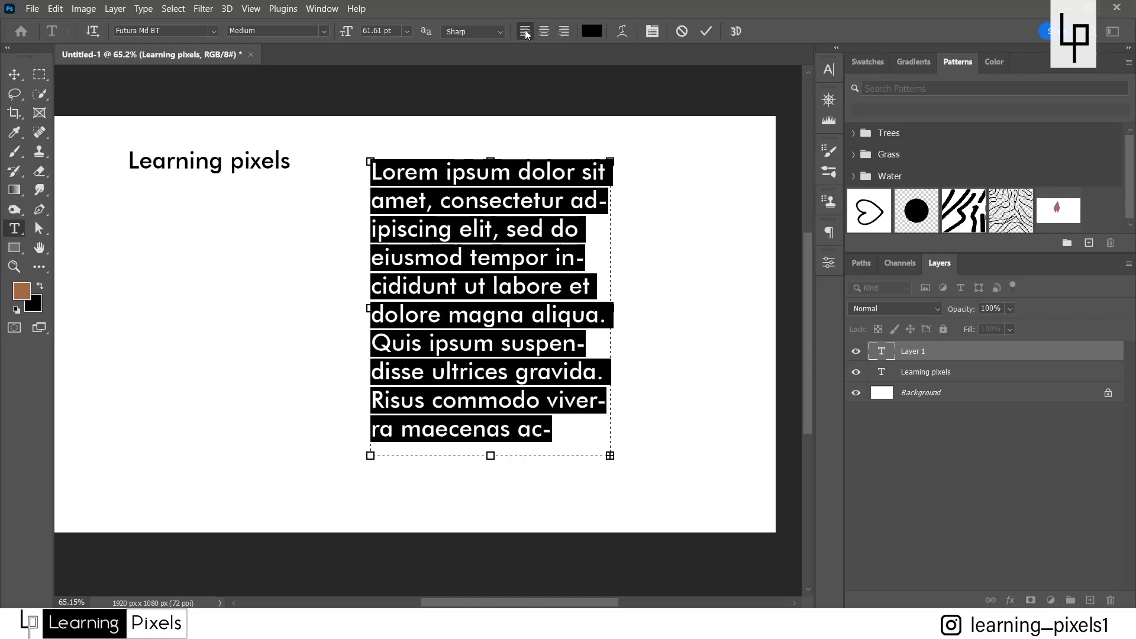
left_click(410, 175)
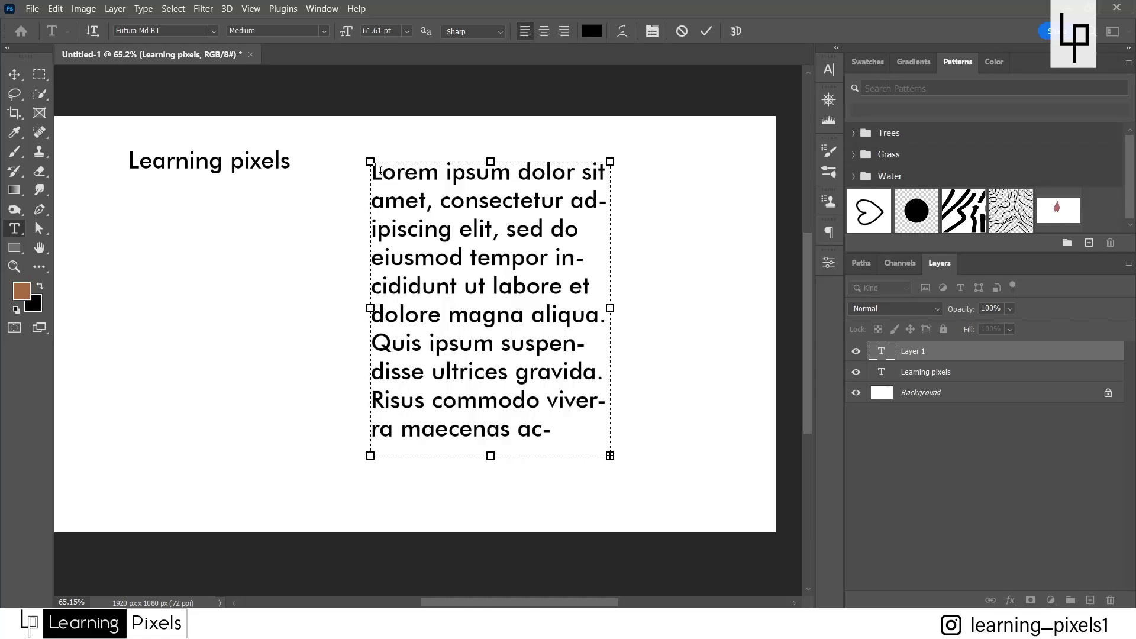
key("ctrl+a")
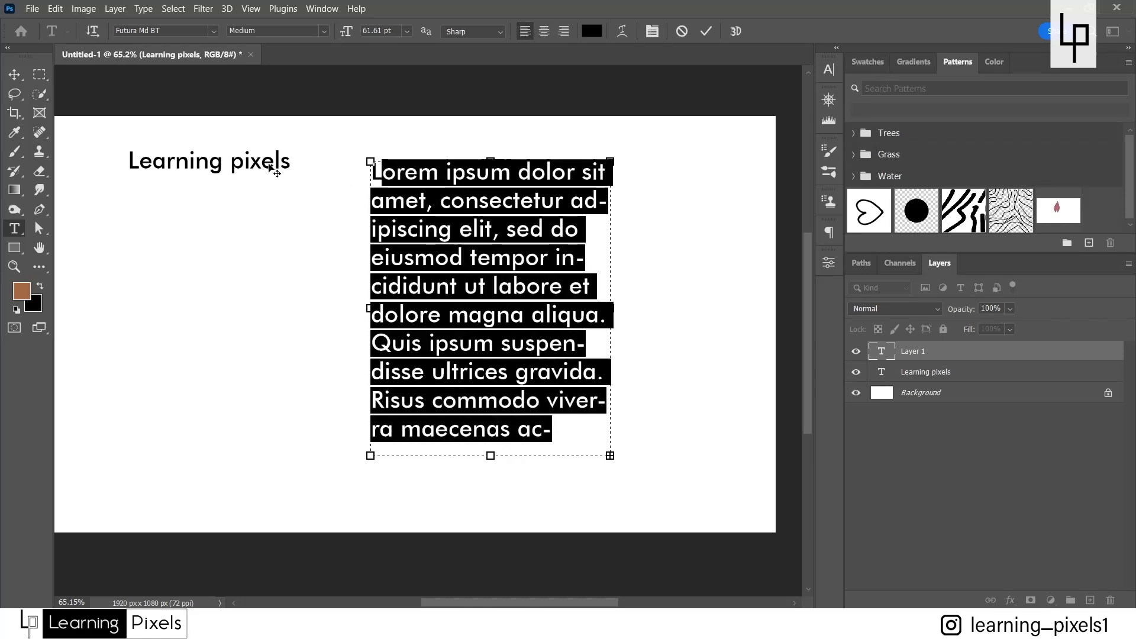
Commit the paragraph text and toggle the visibility of the "Learning pixels" layer off and on.
left_click(862, 374)
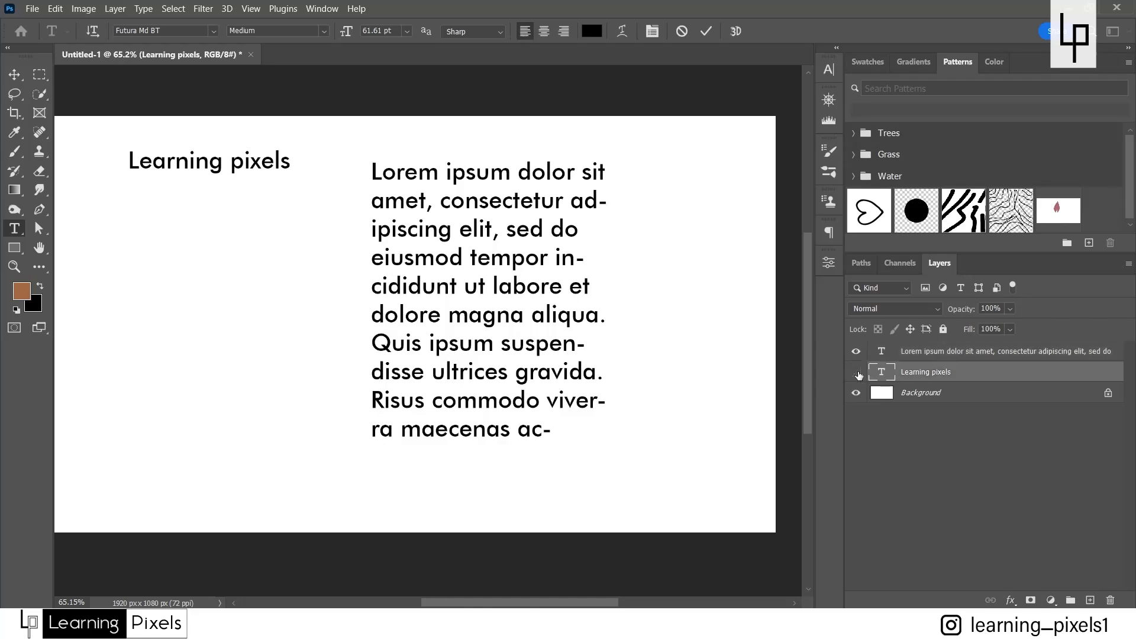
left_click(859, 375)
left_click(859, 375)
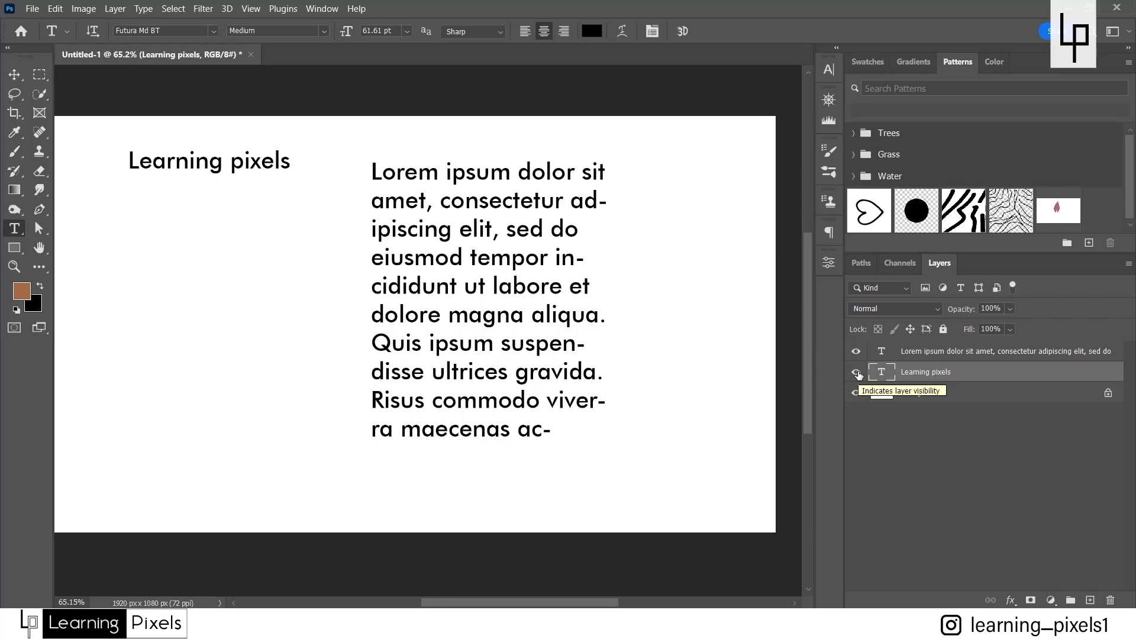
Widen the Lorem ipsum text box on both sides and shorten it from its lower edge so the text reflows.
left_click(944, 355)
left_click(454, 289)
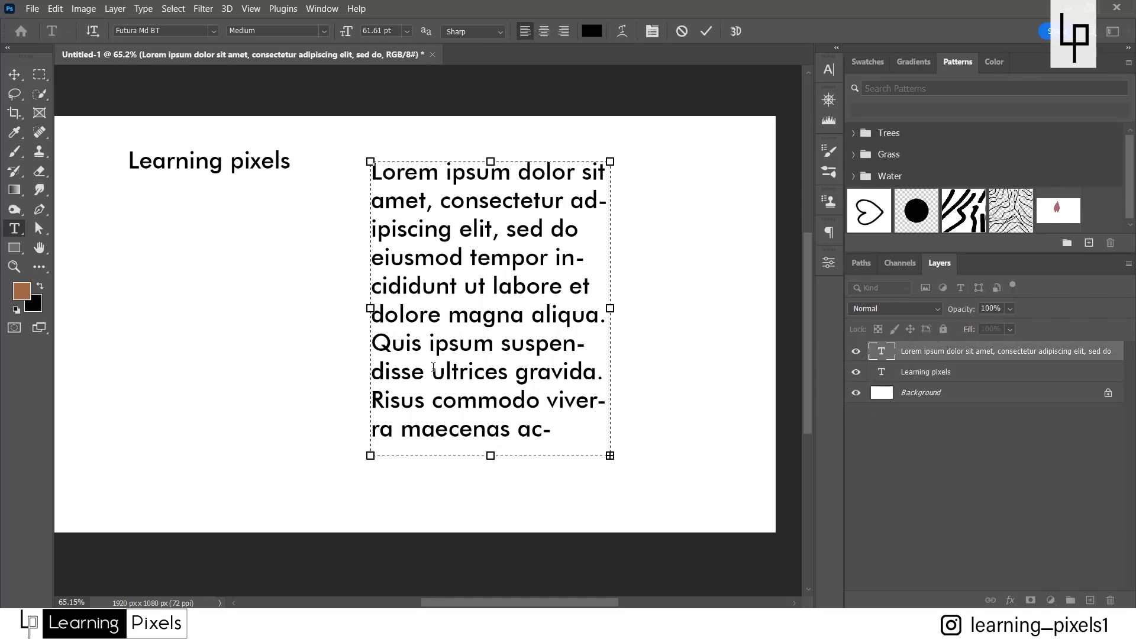
left_click_drag(370, 309, 282, 308)
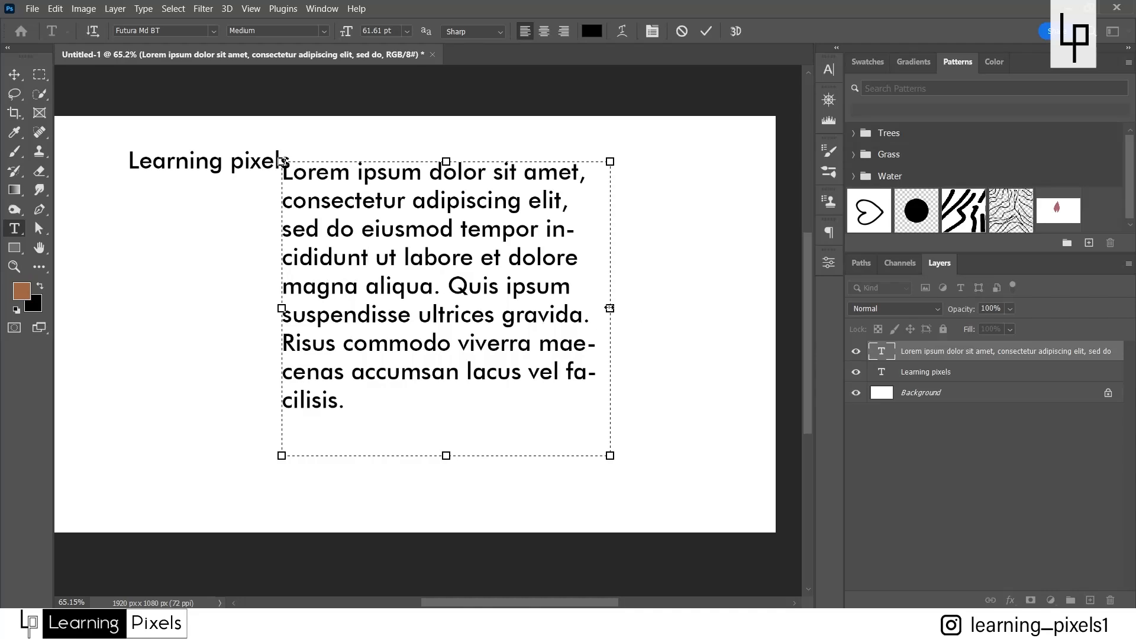
left_click_drag(610, 308, 704, 308)
left_click_drag(493, 455, 492, 415)
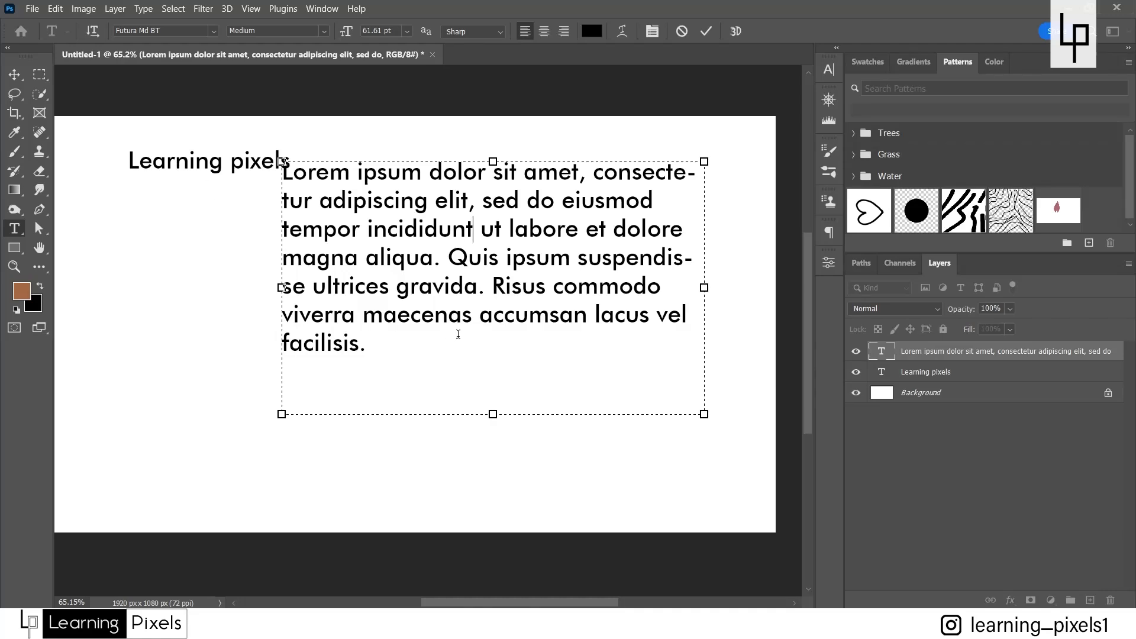
key("KP_Enter")
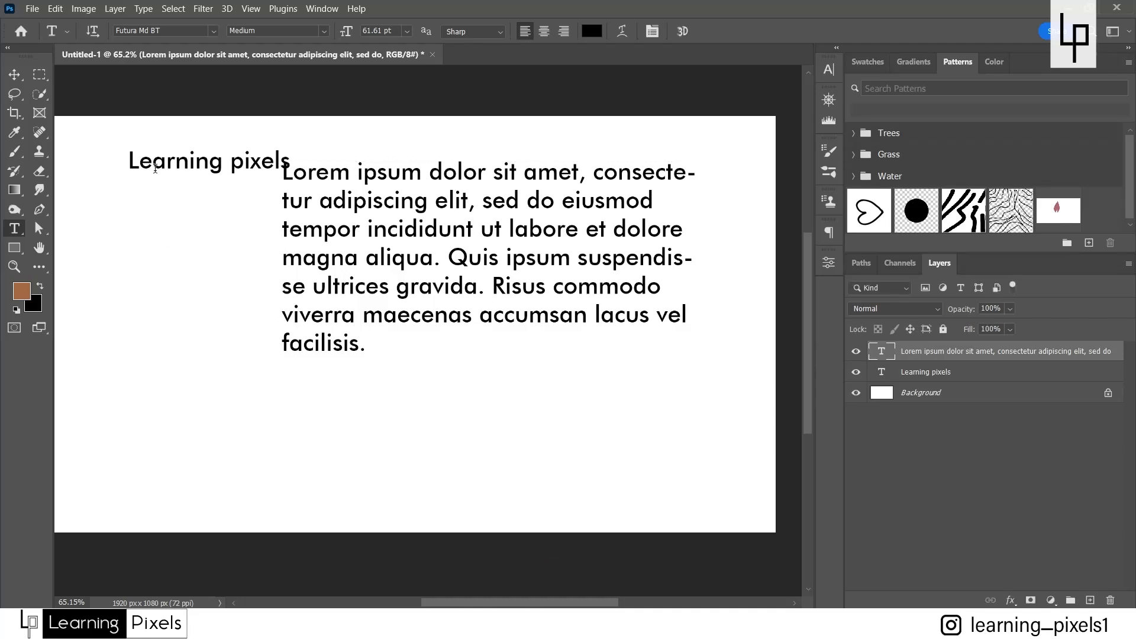
Move the "Learning pixels" text down to the lower-left area of the canvas, below the paragraph.
left_click(155, 168)
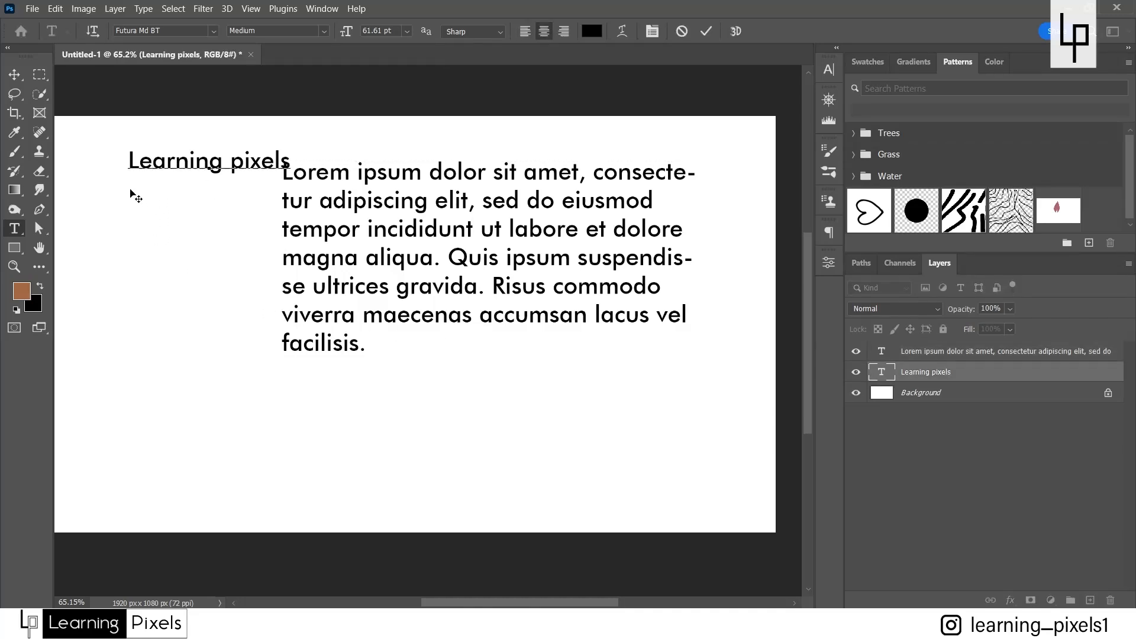
left_click(18, 77)
left_click_drag(242, 166, 218, 394)
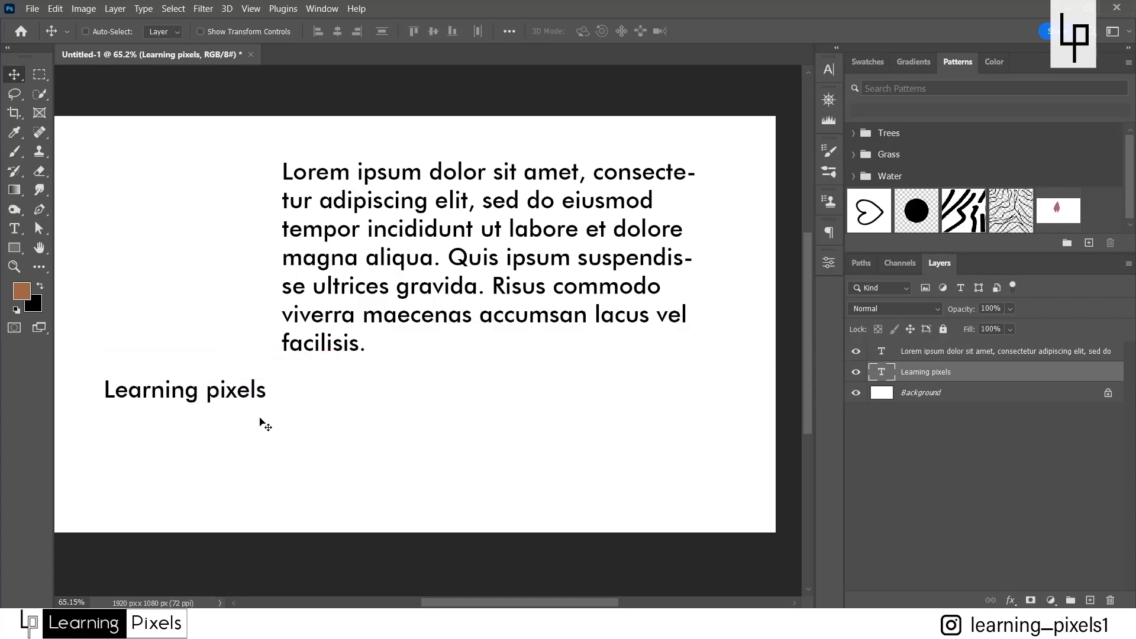
Copy the "Learning pixels" text and paste it three more times at the end of the same line.
double_click(264, 391)
key("ctrl+c")
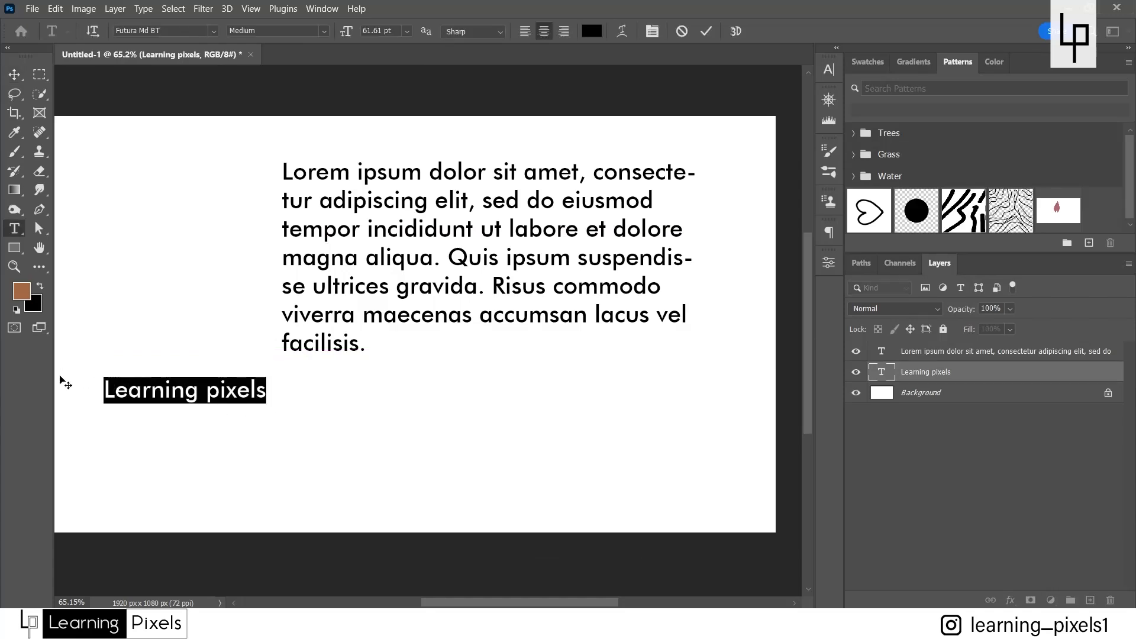
key("Right")
key("ctrl")
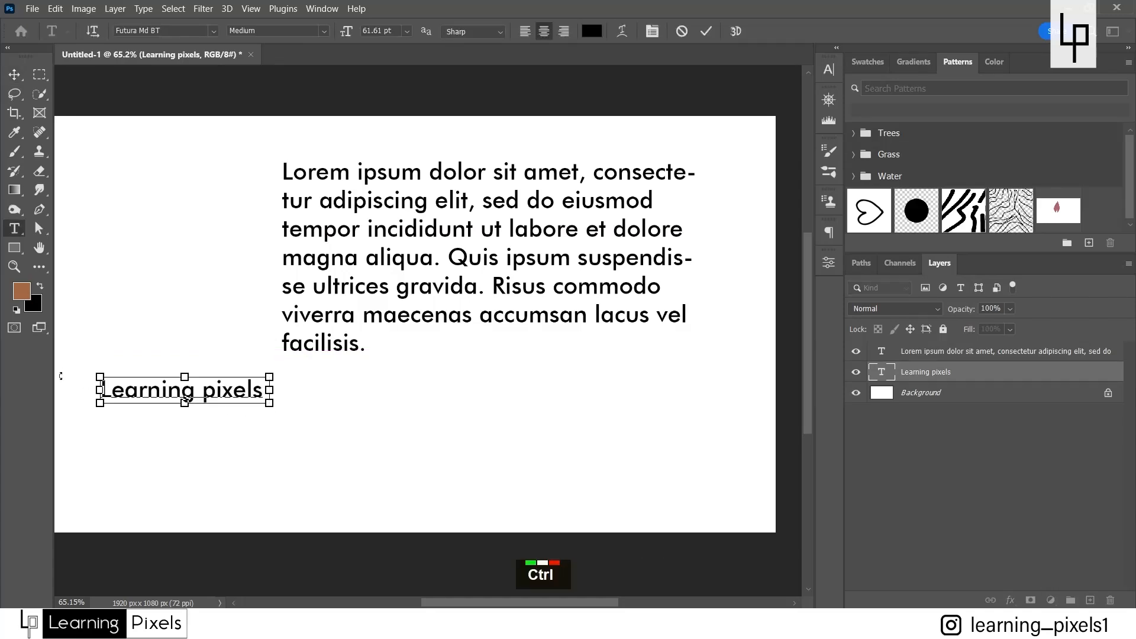
key("ctrl+v")
key("ctrl+v")
key("ctrl+v")
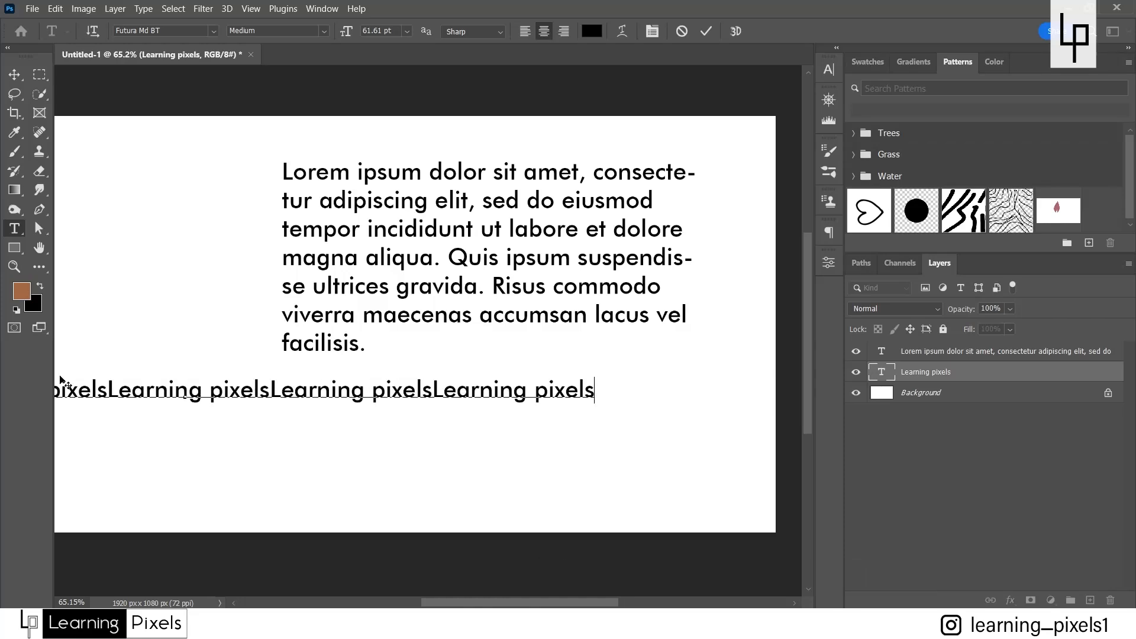
Add two more lines reading "Learning pixels" with manual line breaks and left-align the whole point text.
scroll(515, 303, "down", 2)
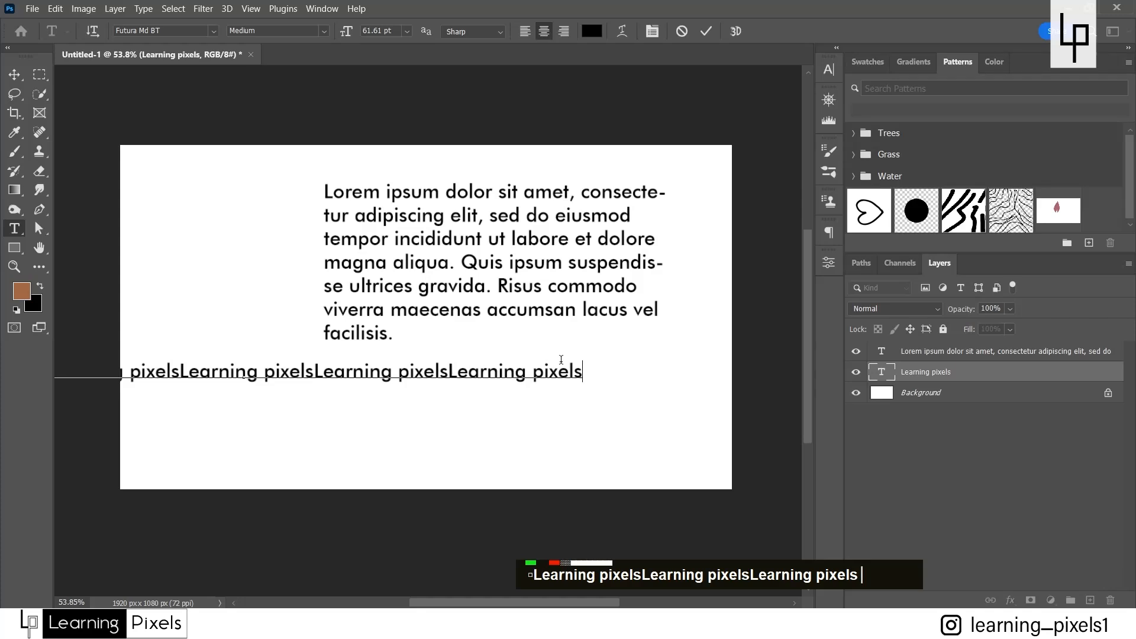
key("Return")
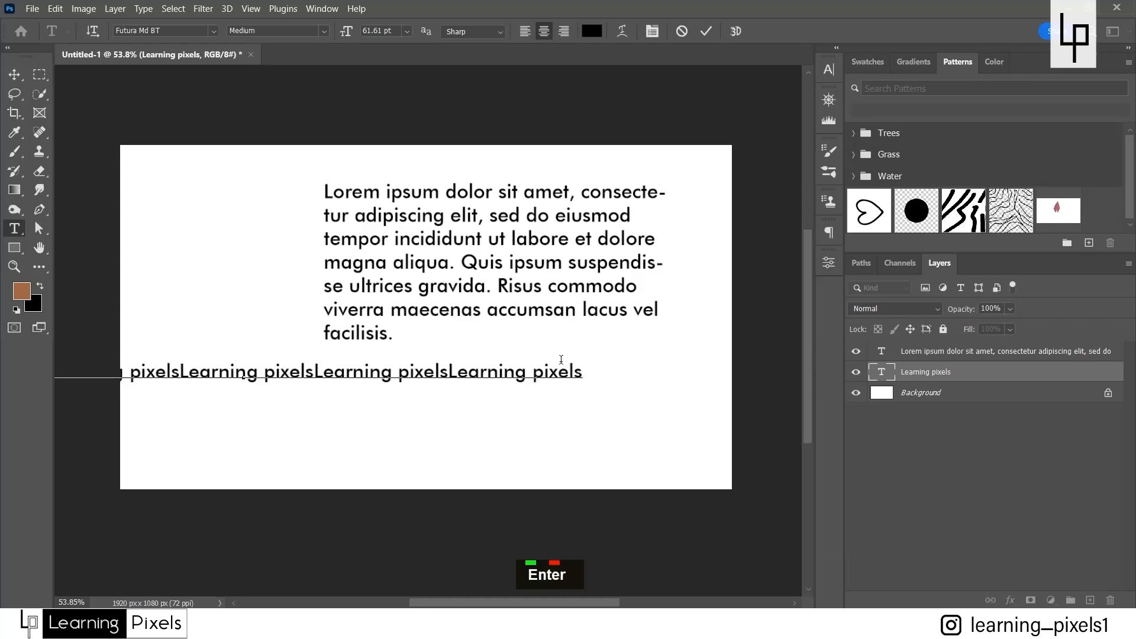
key("ctrl+v")
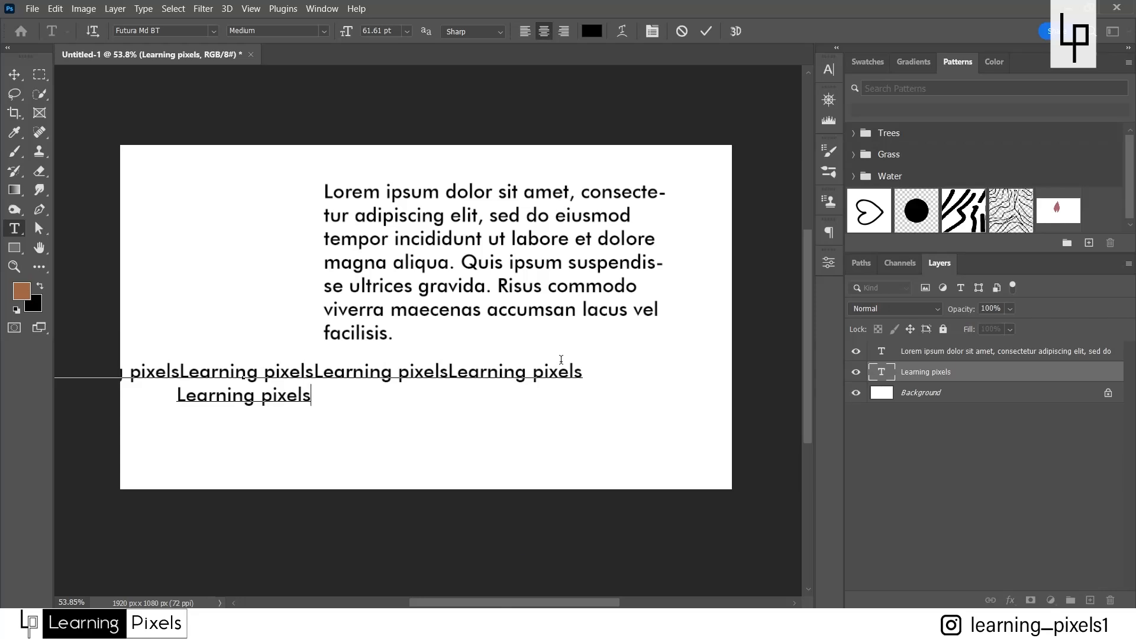
key("Return")
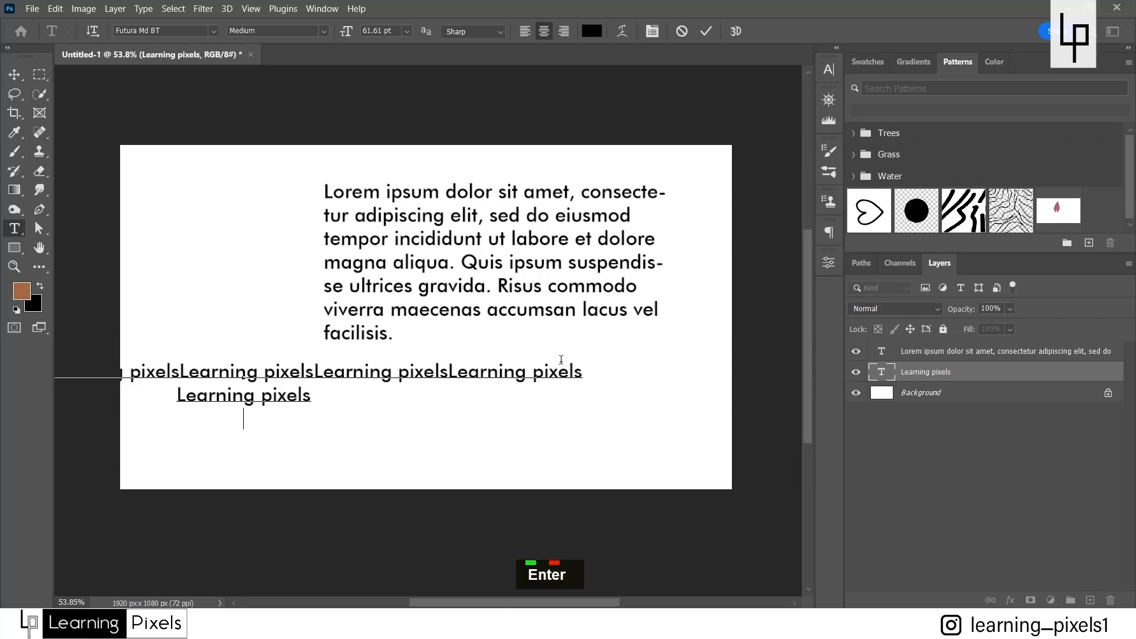
key("ctrl")
type("Learning pixels")
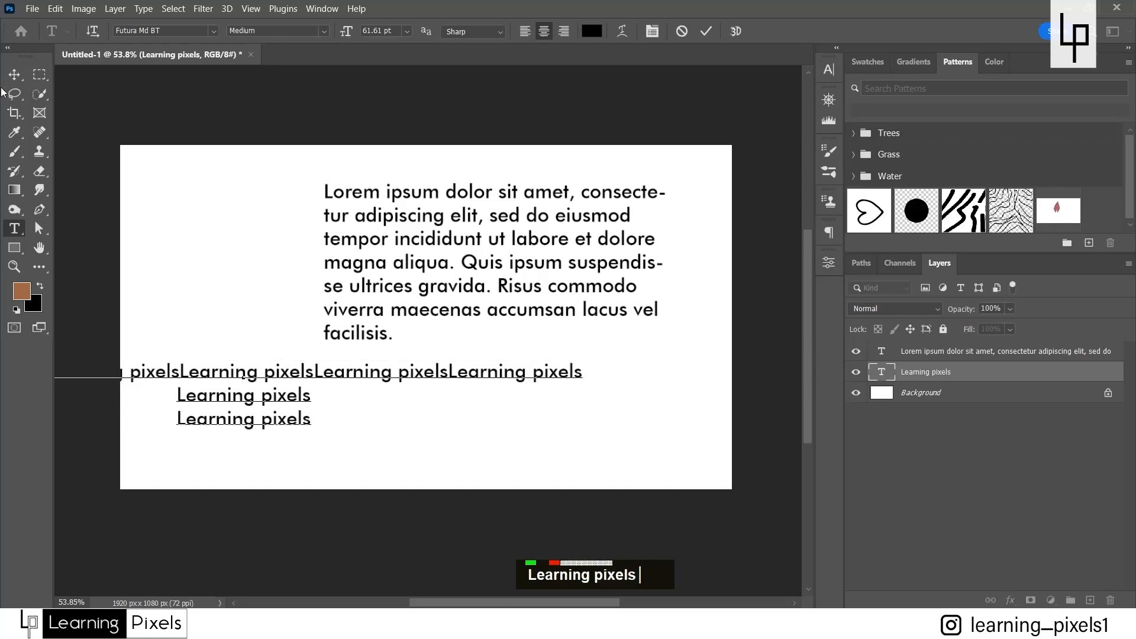
left_click(15, 74)
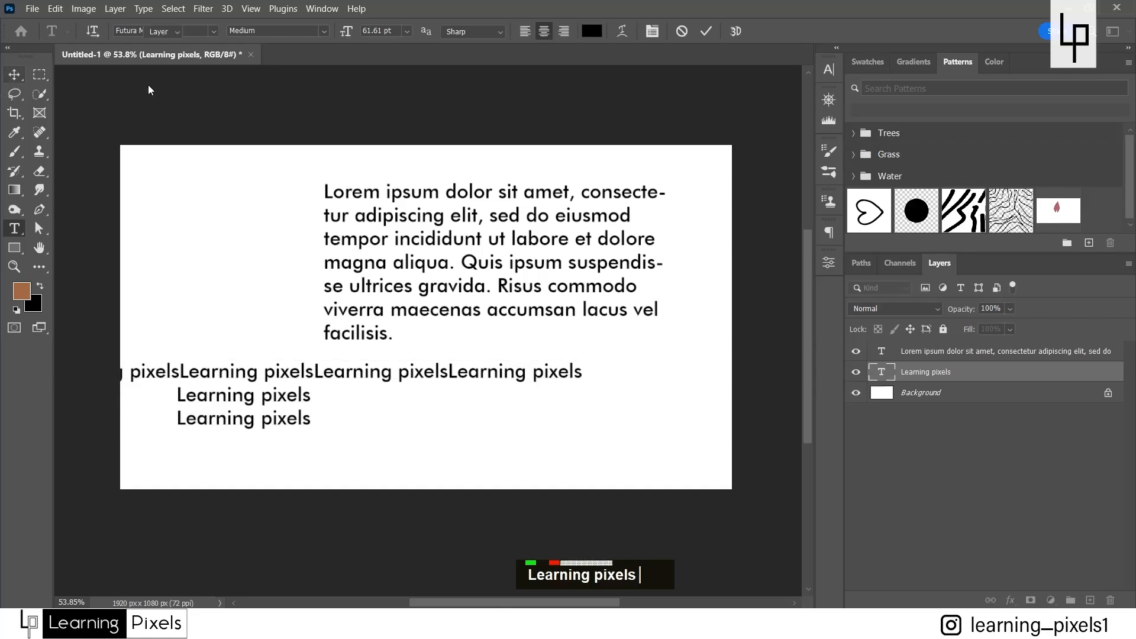
left_click(14, 228)
left_click(523, 31)
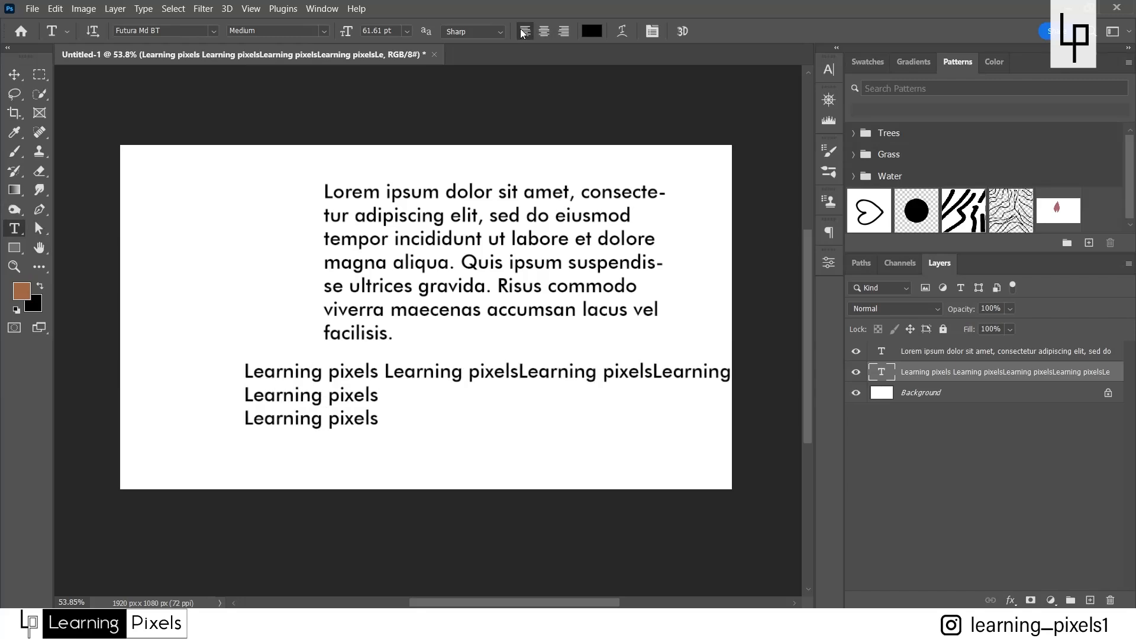
Toggle the visibility of the Lorem ipsum paragraph layer off and on.
left_click(865, 352)
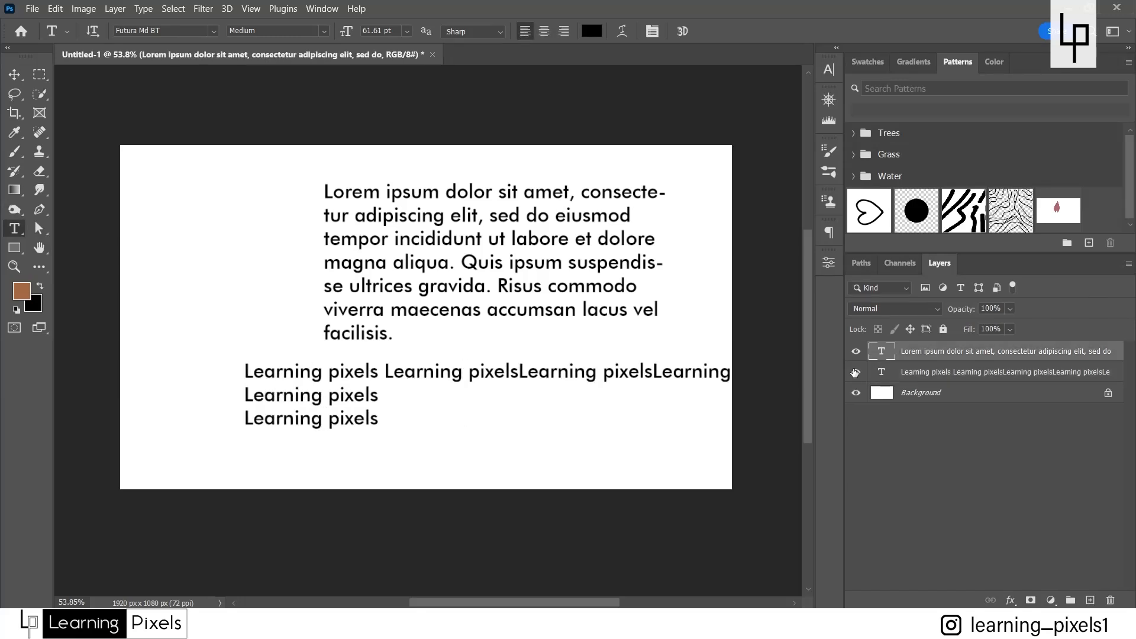
left_click(856, 352)
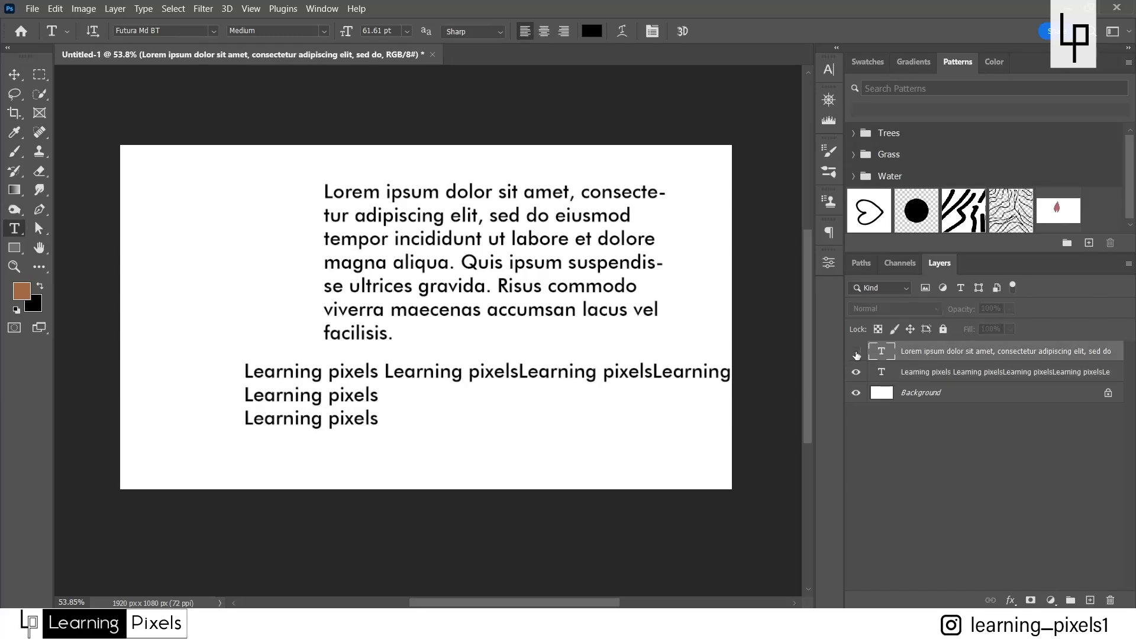
left_click(856, 354)
Break the paragraph before "Quis ipsum", then extend its text box to the left and shorten it above the point text.
left_click(663, 262)
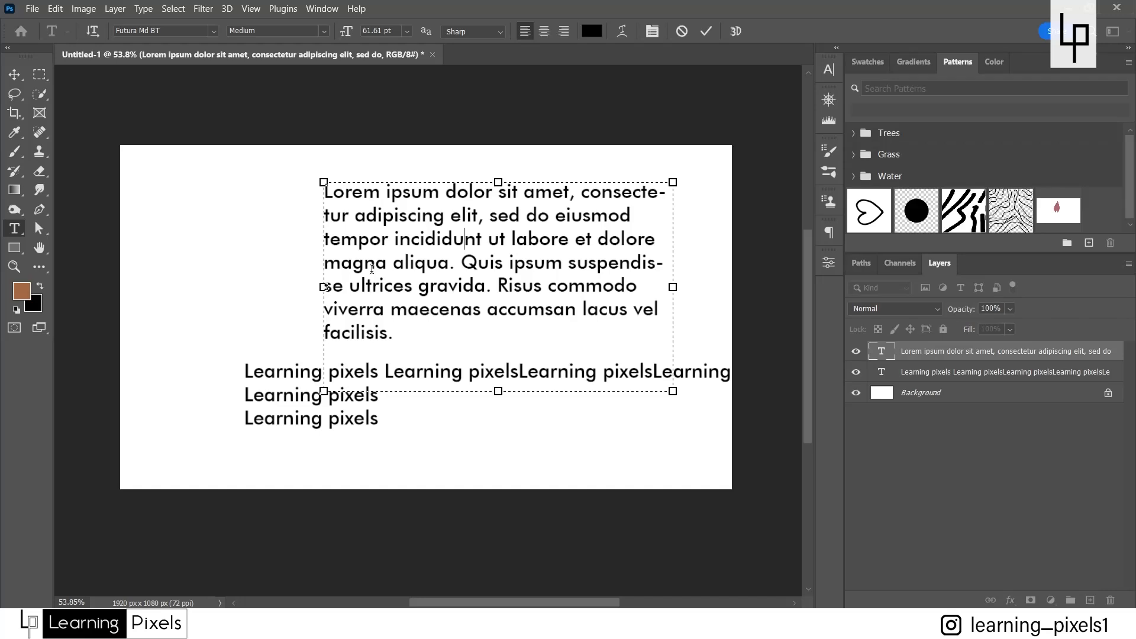
left_click(462, 272)
key("Return")
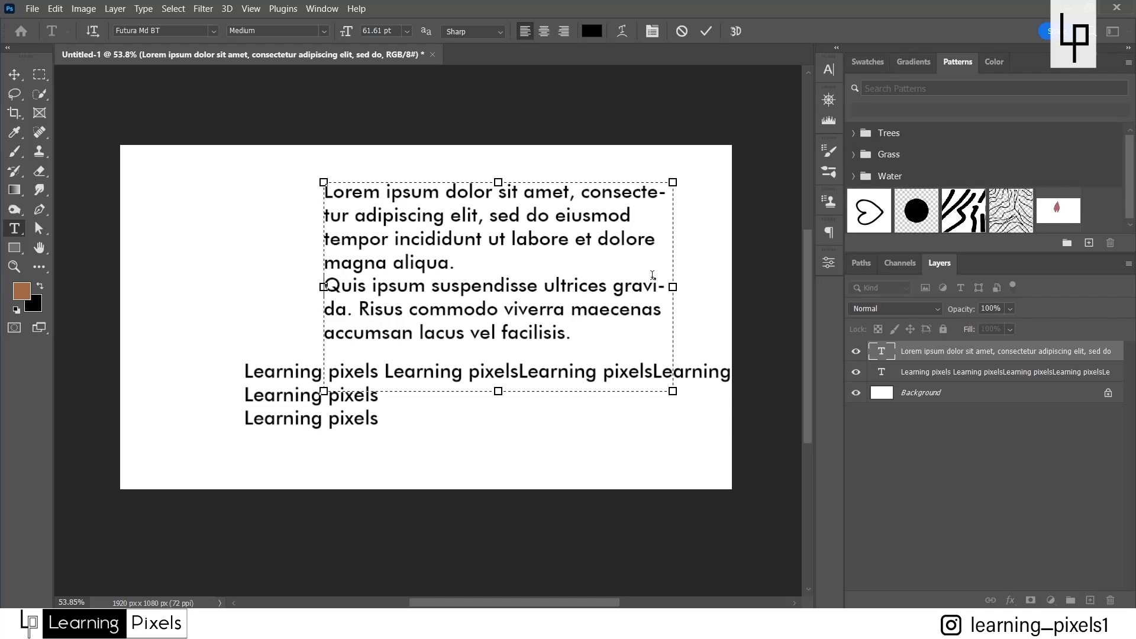
left_click_drag(322, 286, 222, 286)
left_click_drag(454, 396, 450, 352)
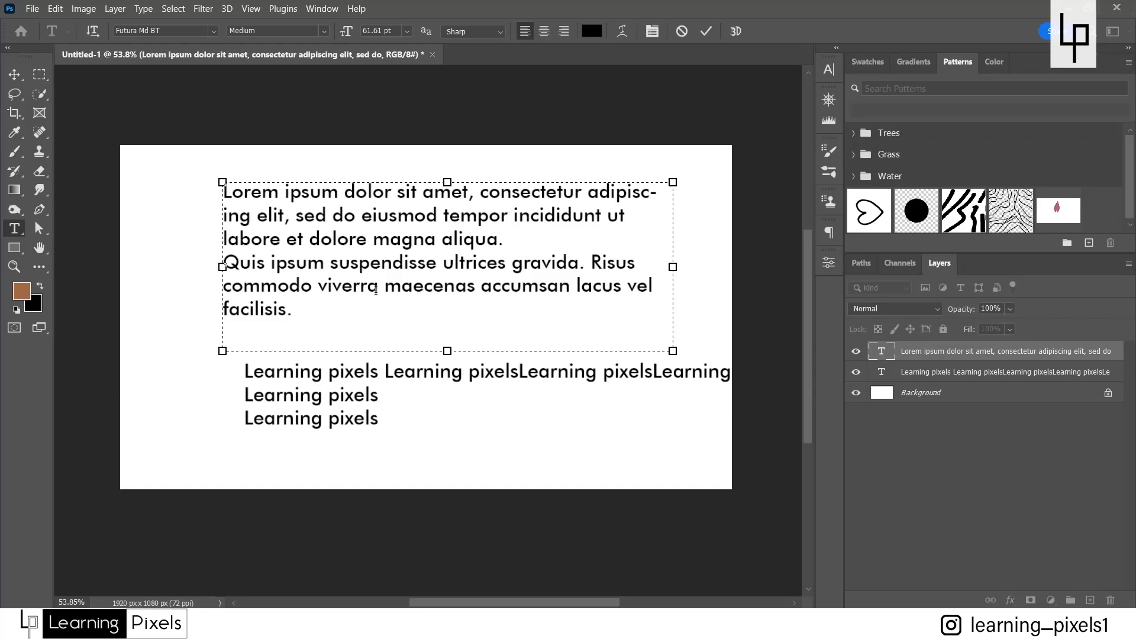
key("Return")
Hide the "Learning pixels" point text layer and move the Lorem ipsum paragraph closer to the canvas's upper-left corner.
left_click(416, 374)
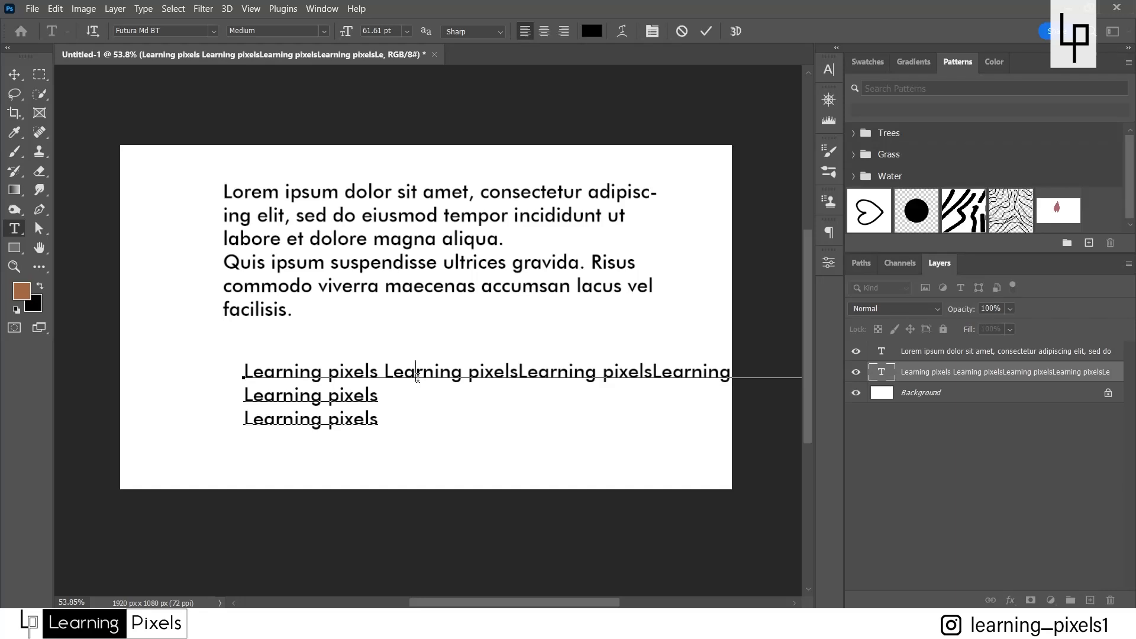
key("Escape")
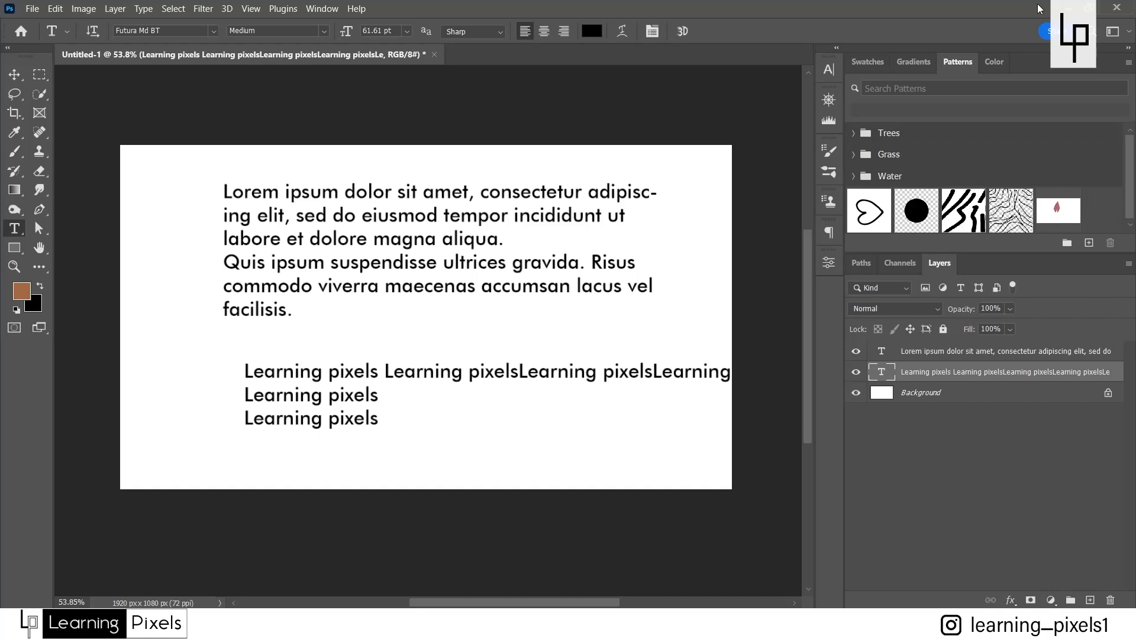
left_click(856, 373)
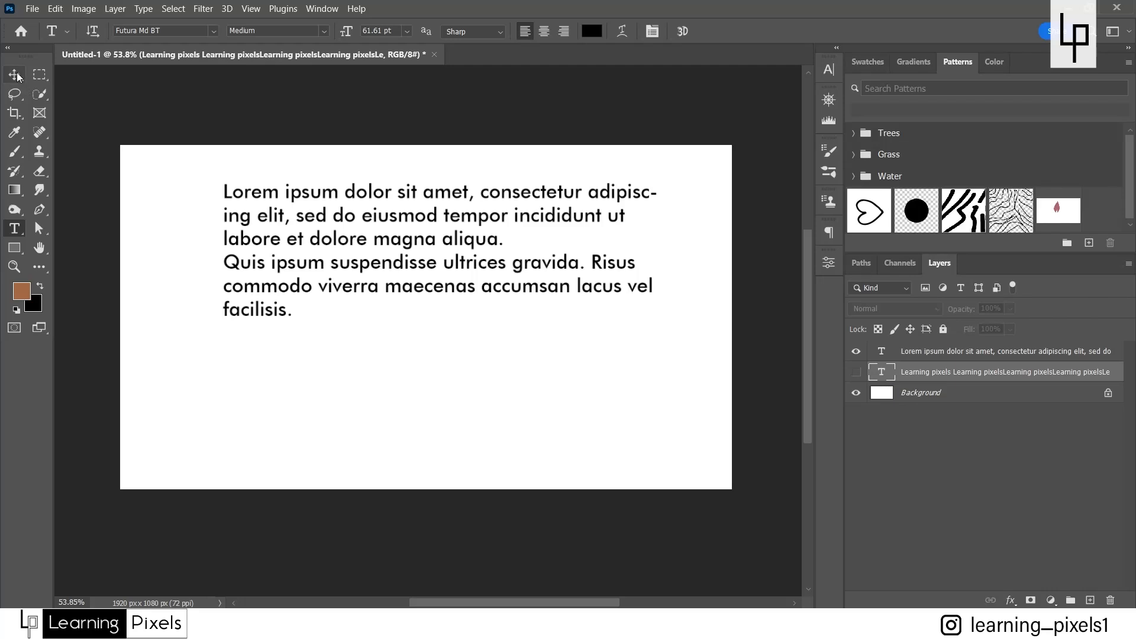
left_click(15, 74)
left_click_drag(284, 222, 221, 215)
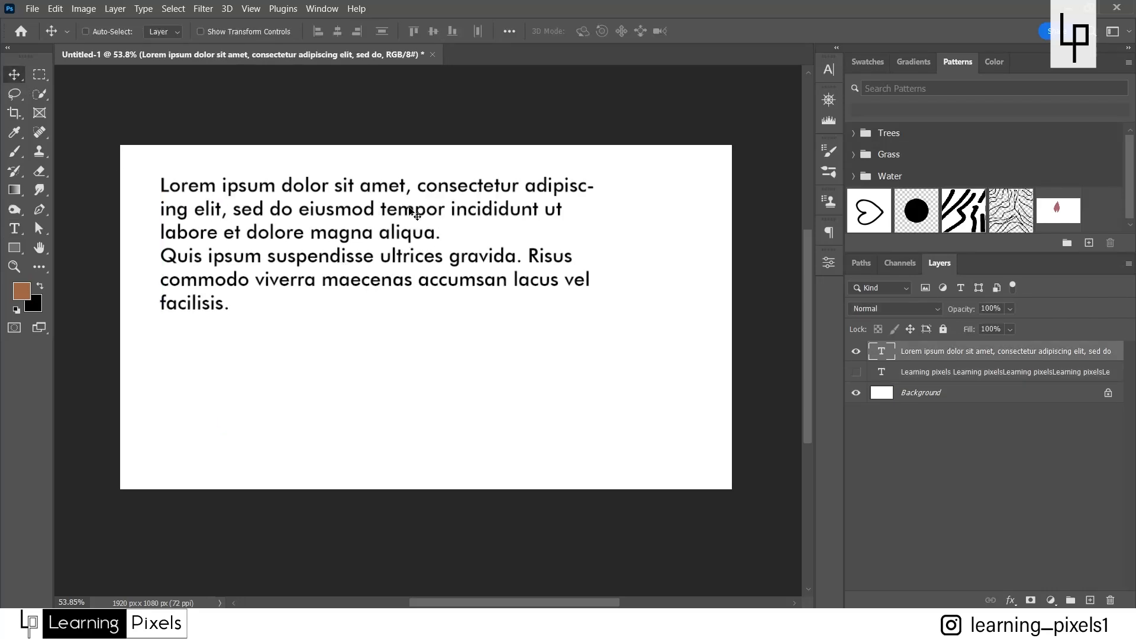
Display the character formatting settings for the Lorem ipsum paragraph.
left_click(827, 71)
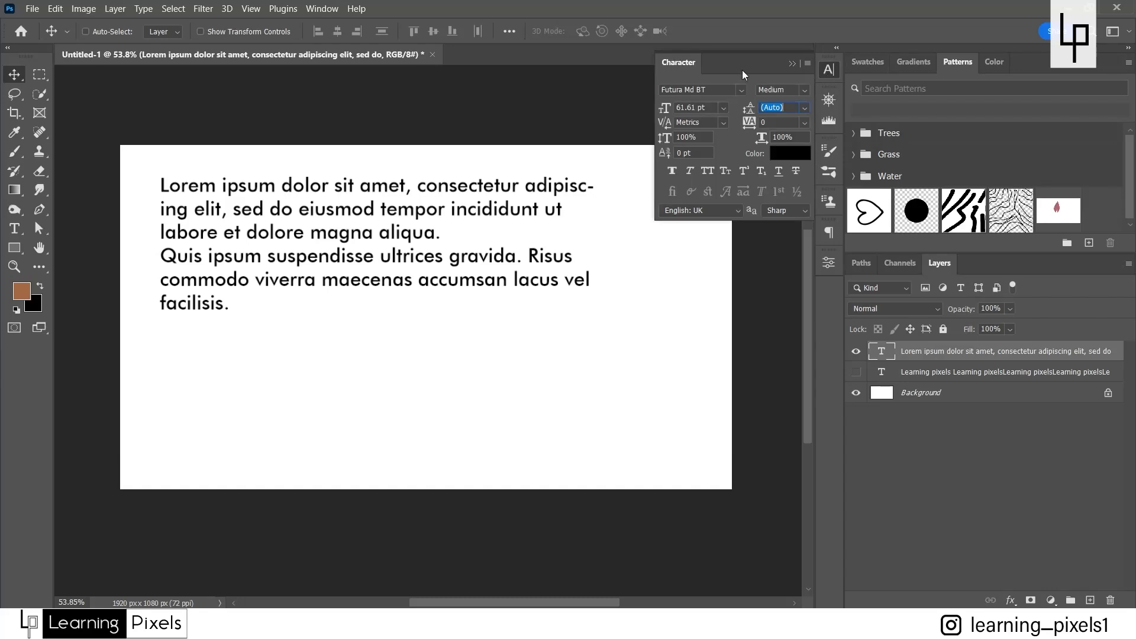
left_click(826, 71)
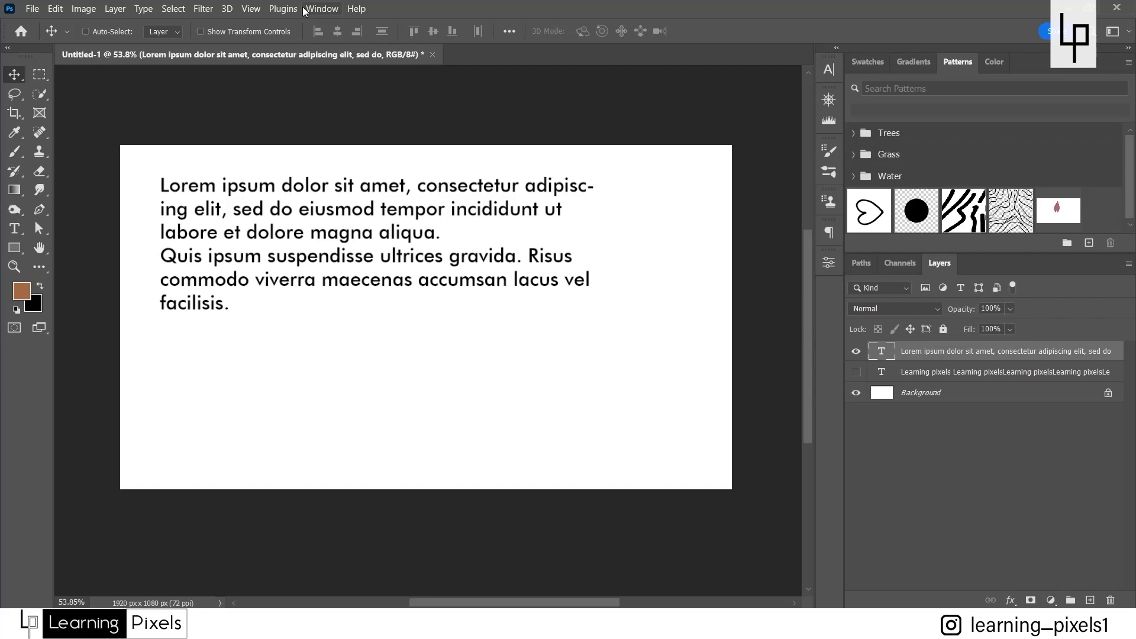
left_click(323, 8)
left_click(323, 9)
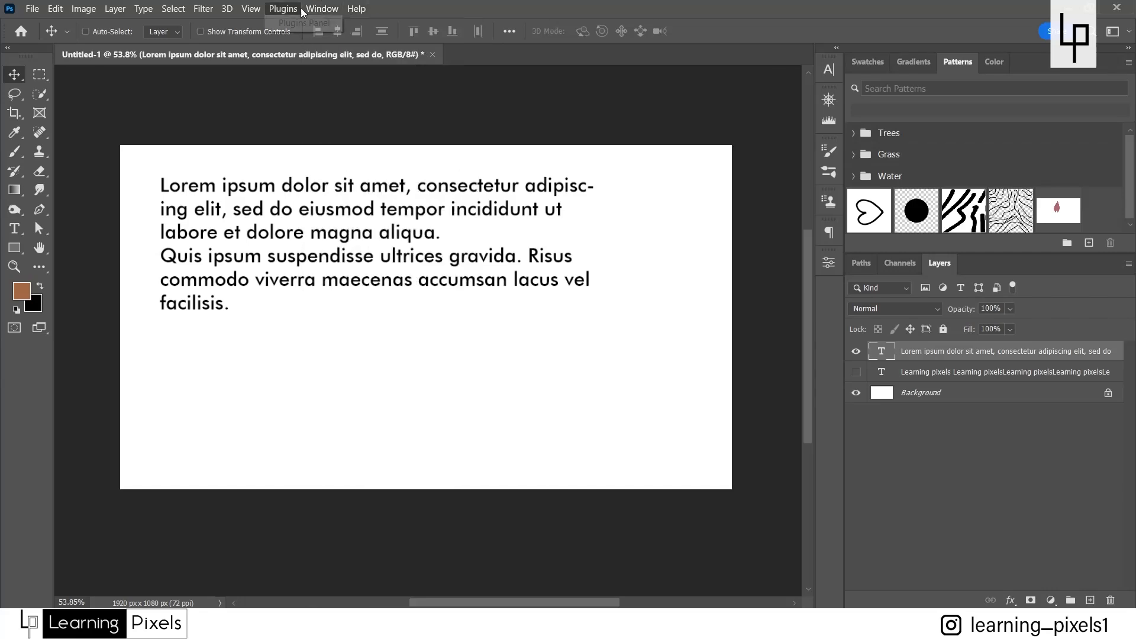
left_click(323, 8)
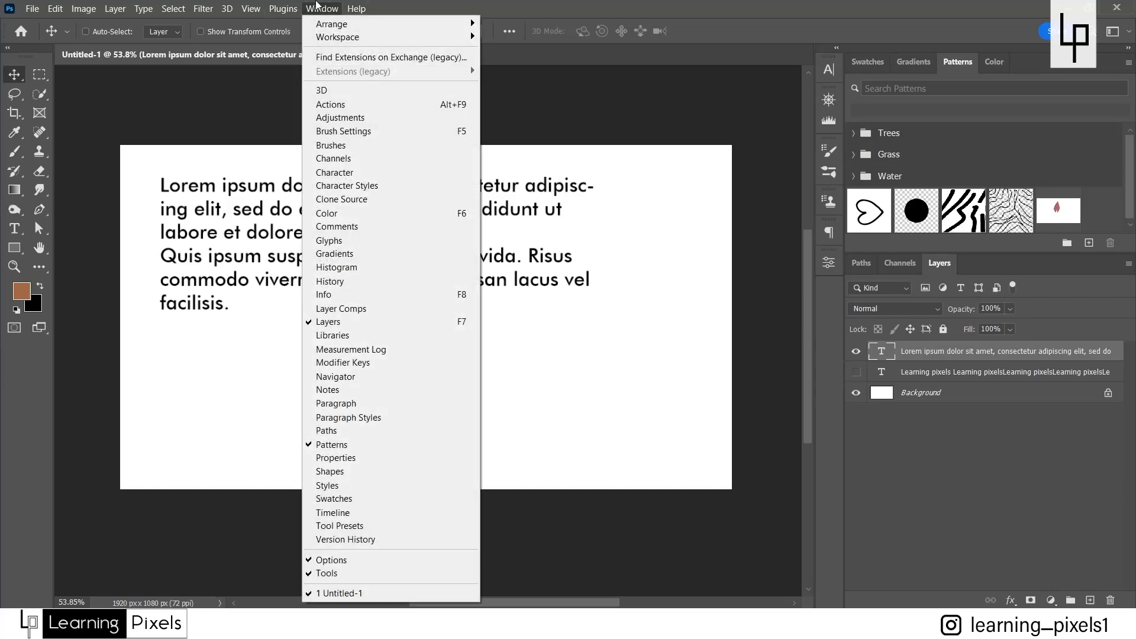
left_click(356, 172)
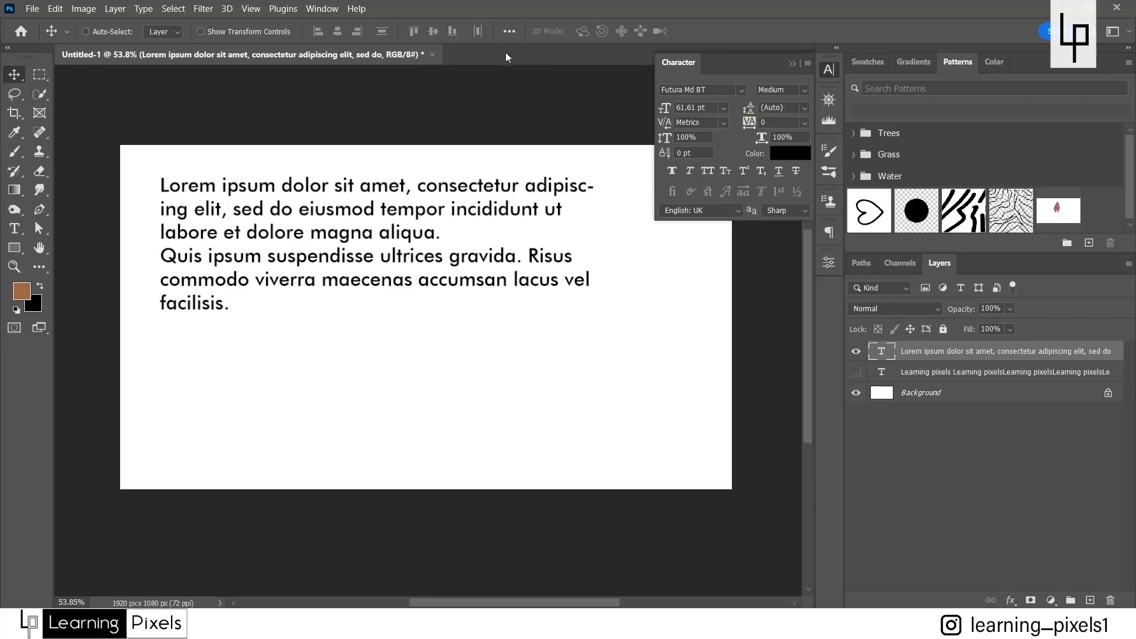
Set the Lorem ipsum paragraph's font to Papyrus and check which font styles it offers.
left_click(742, 91)
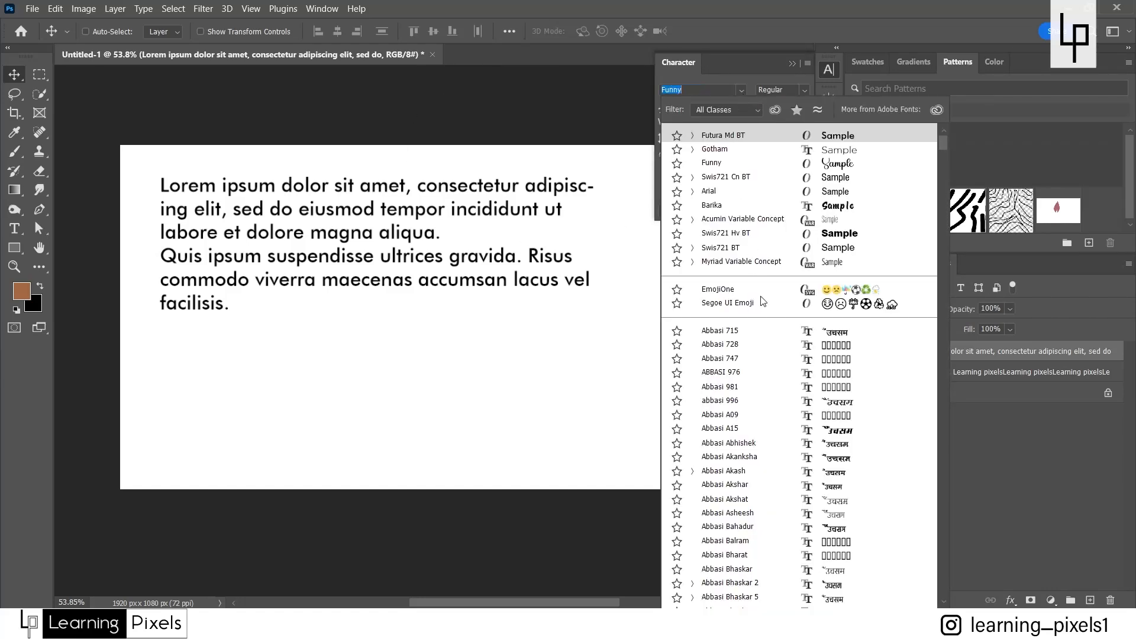
scroll(714, 355, "down", 5)
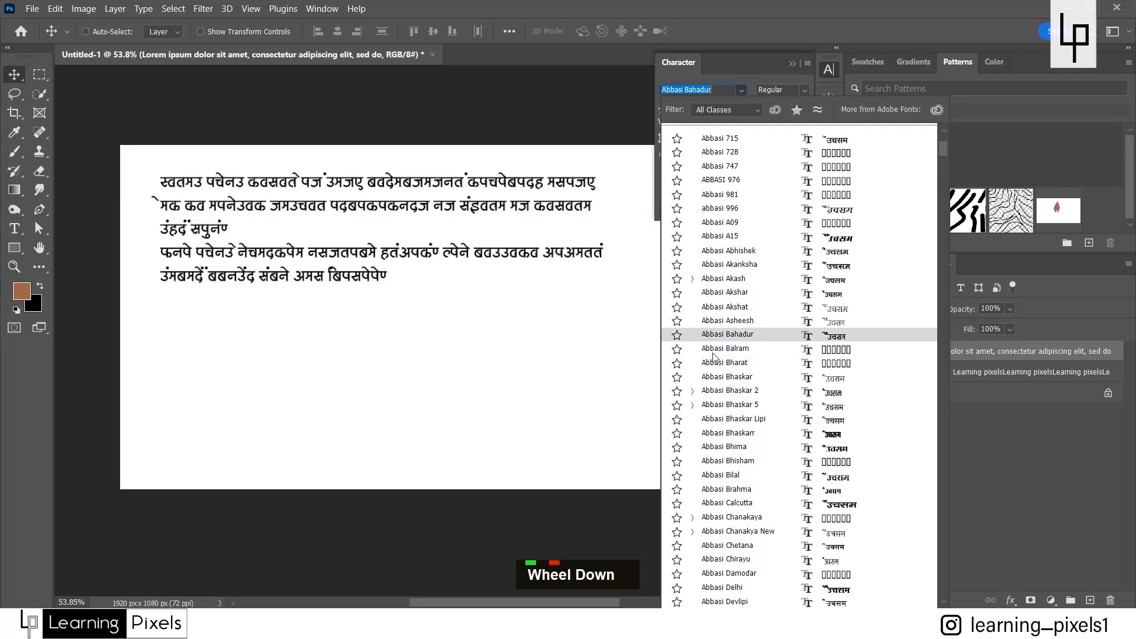
scroll(714, 355, "down", 12)
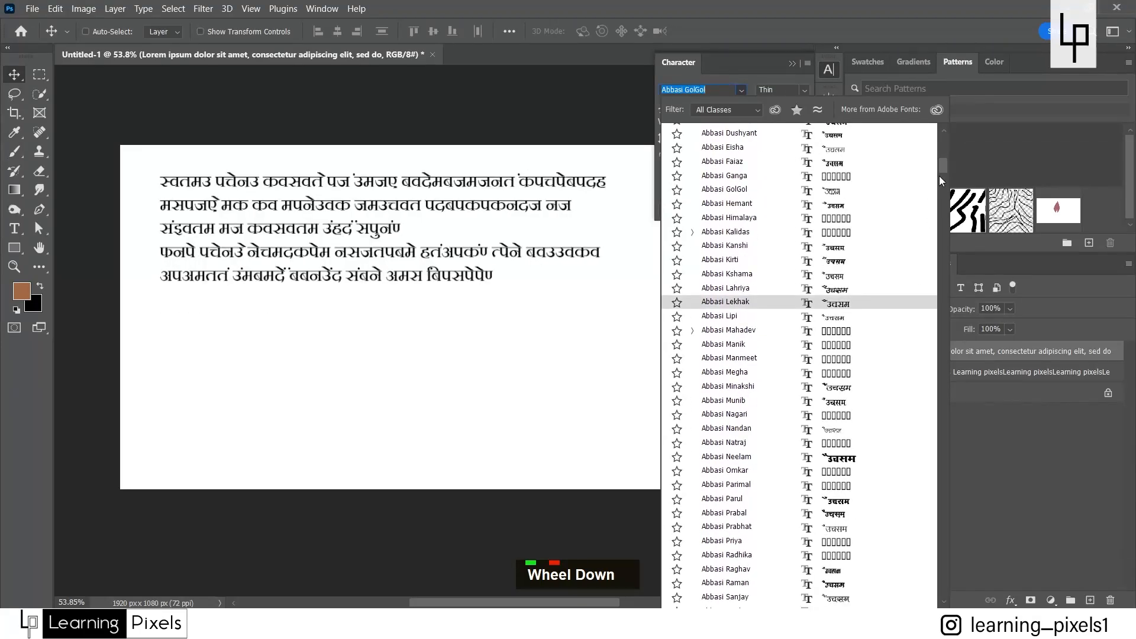
left_click_drag(939, 175, 960, 524)
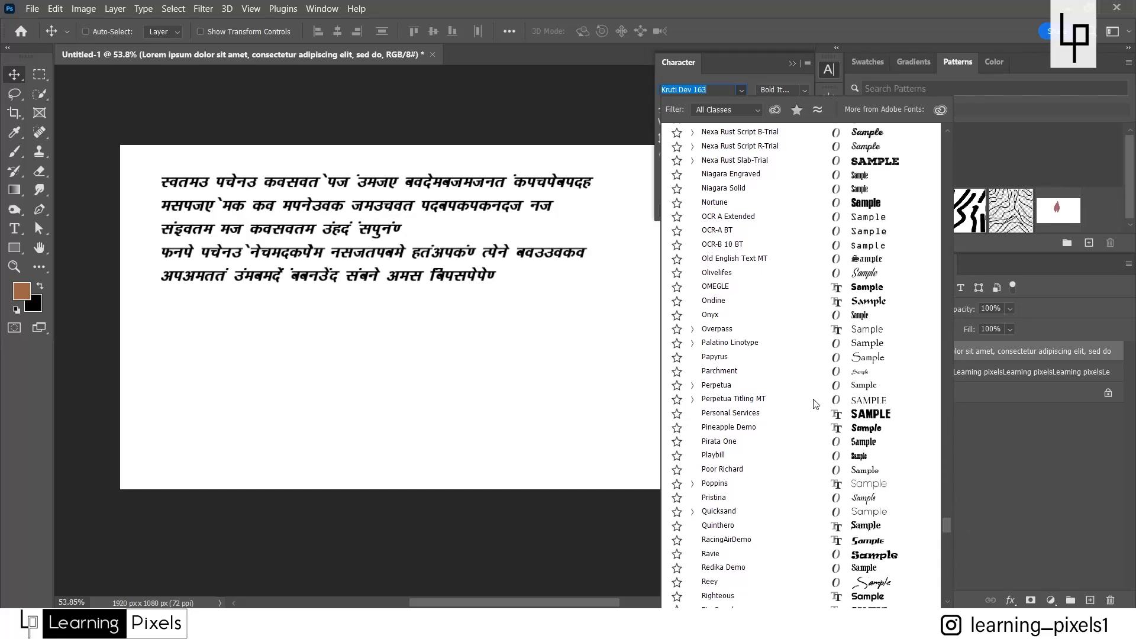
left_click(872, 357)
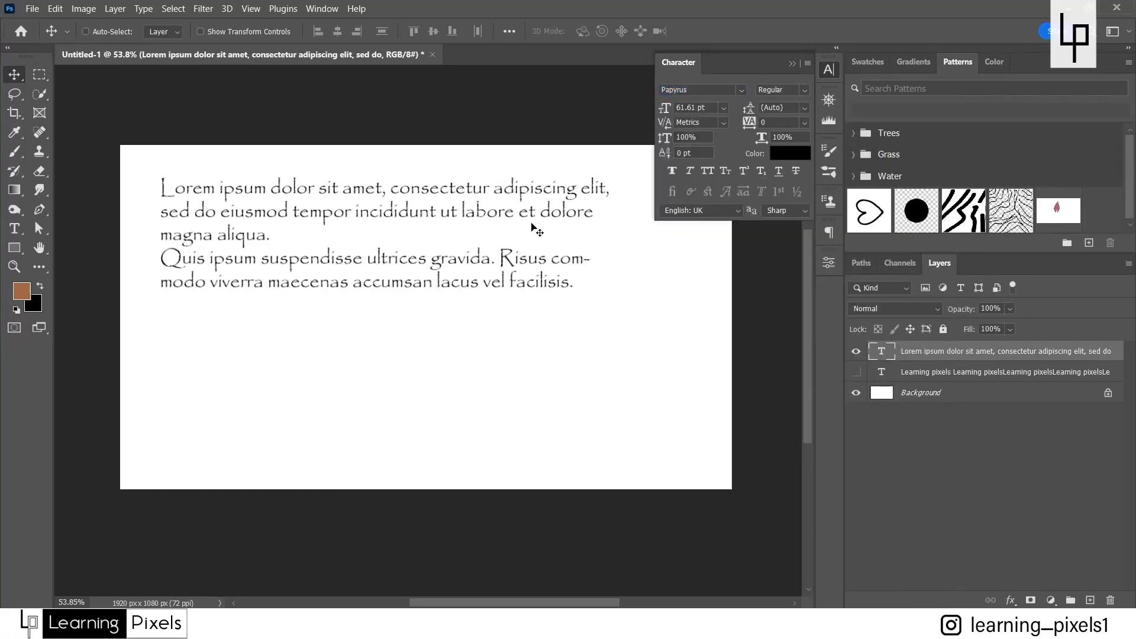
scroll(565, 219, "up", 1)
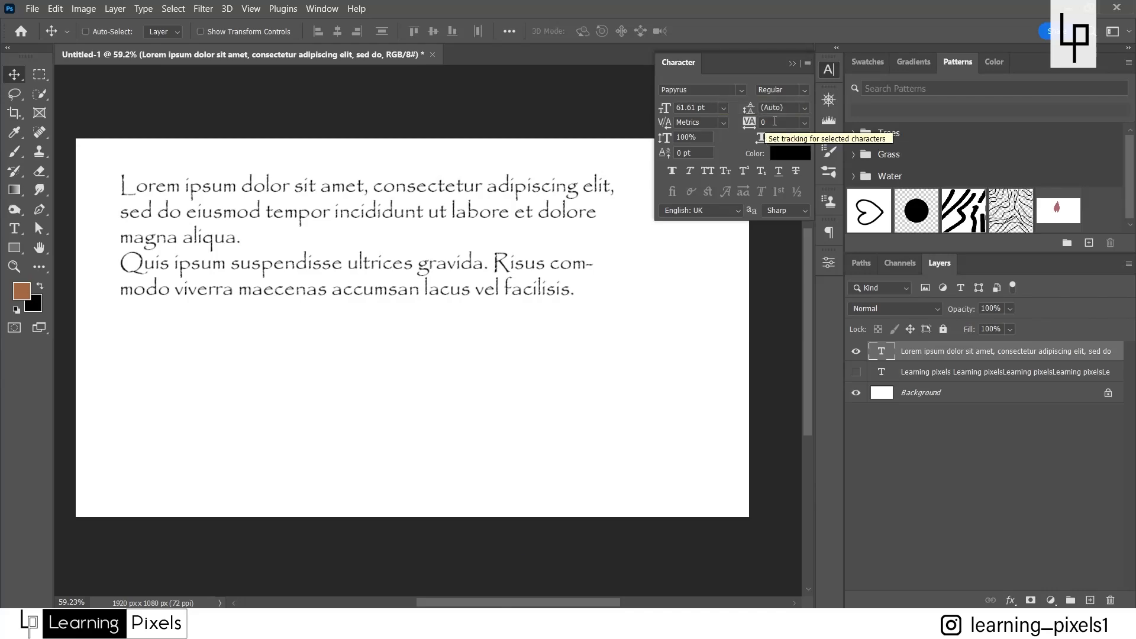
left_click(804, 90)
left_click(764, 108)
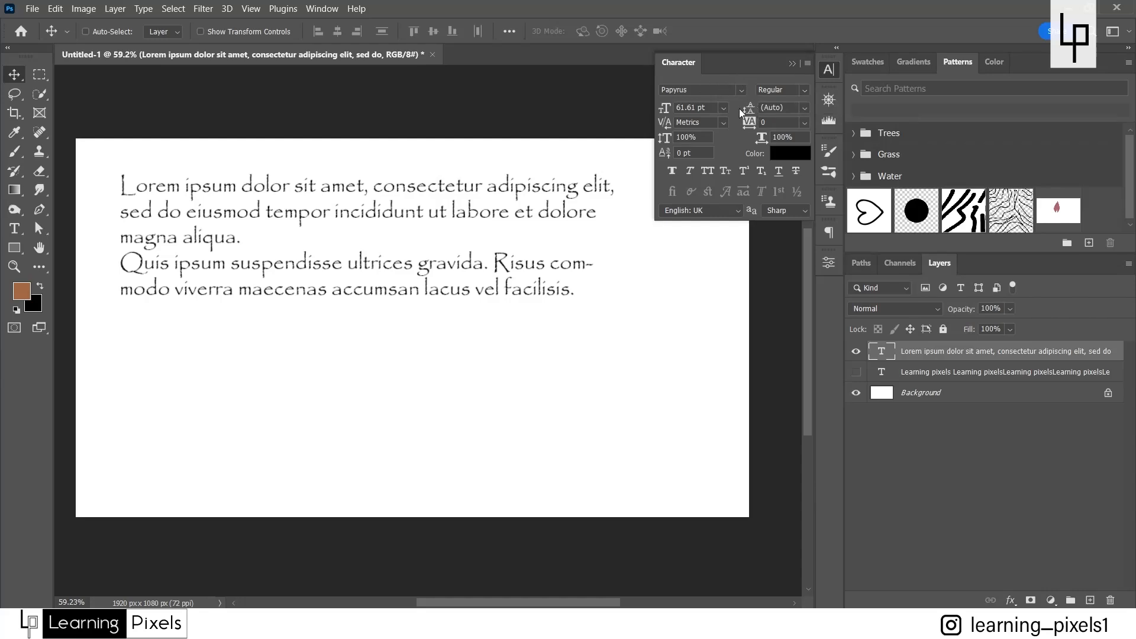
left_click(803, 90)
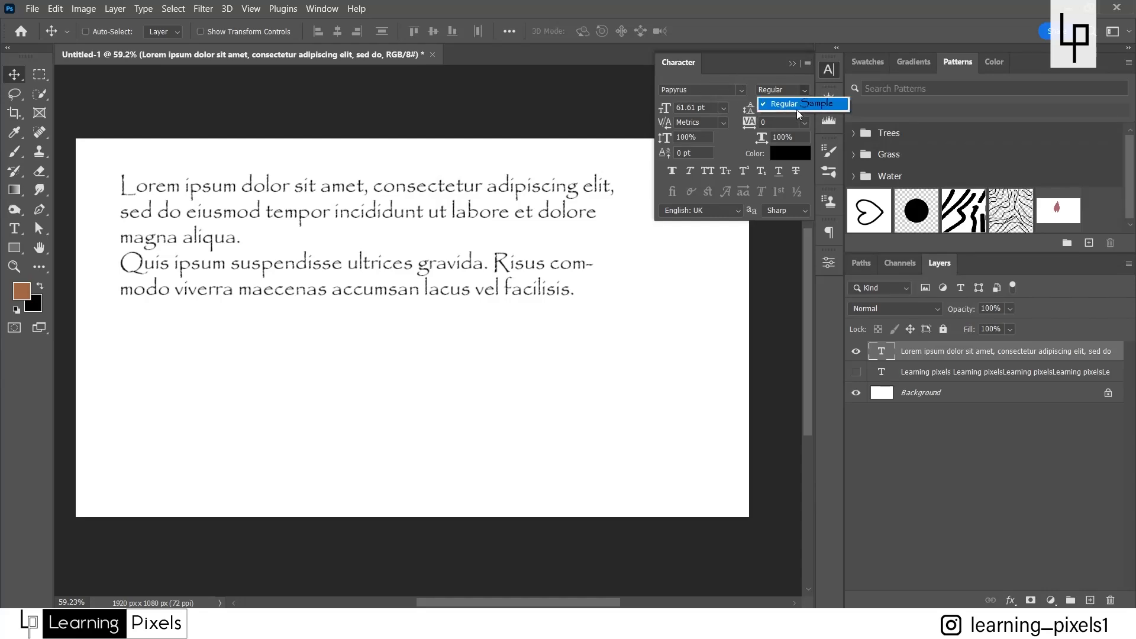
Change the Lorem ipsum paragraph's font to Arial and its style to Italic.
double_click(704, 92)
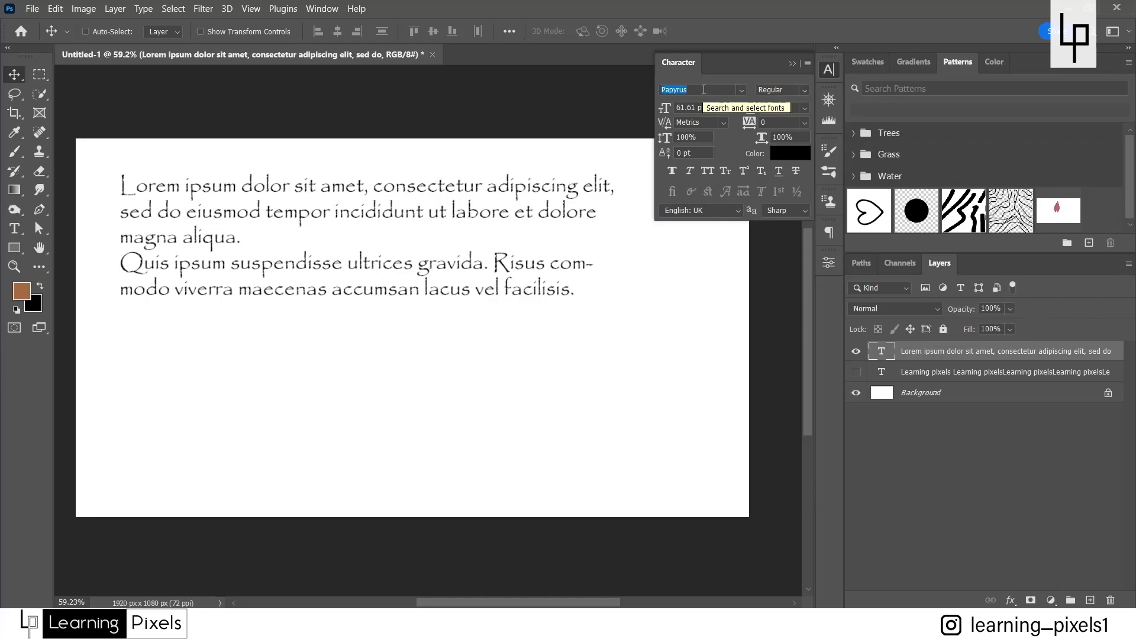
type("arial")
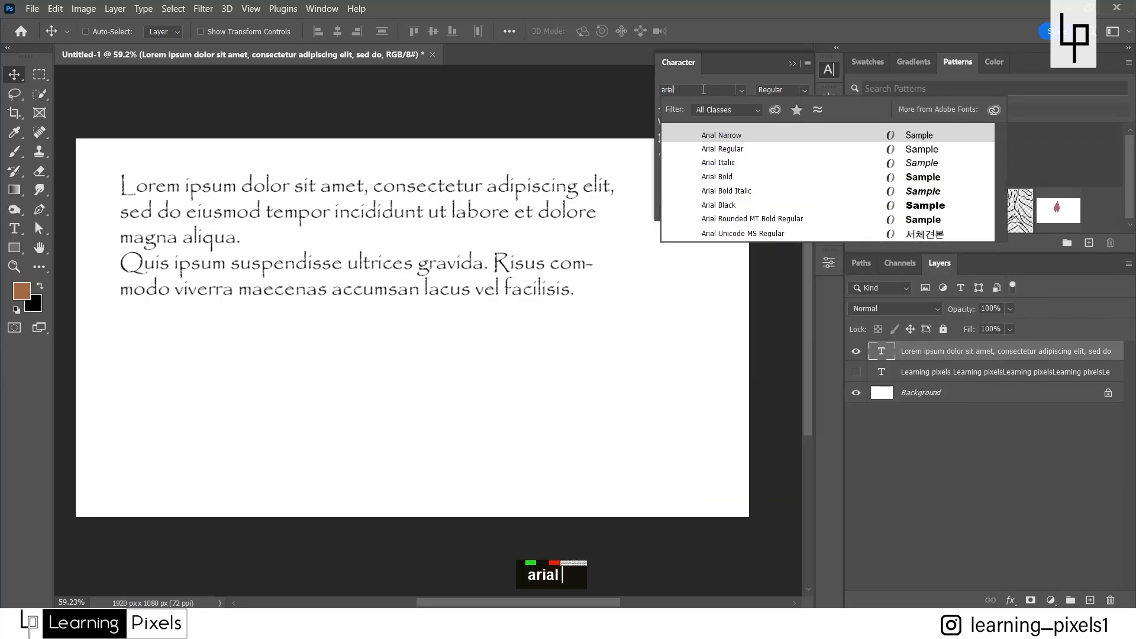
left_click(729, 149)
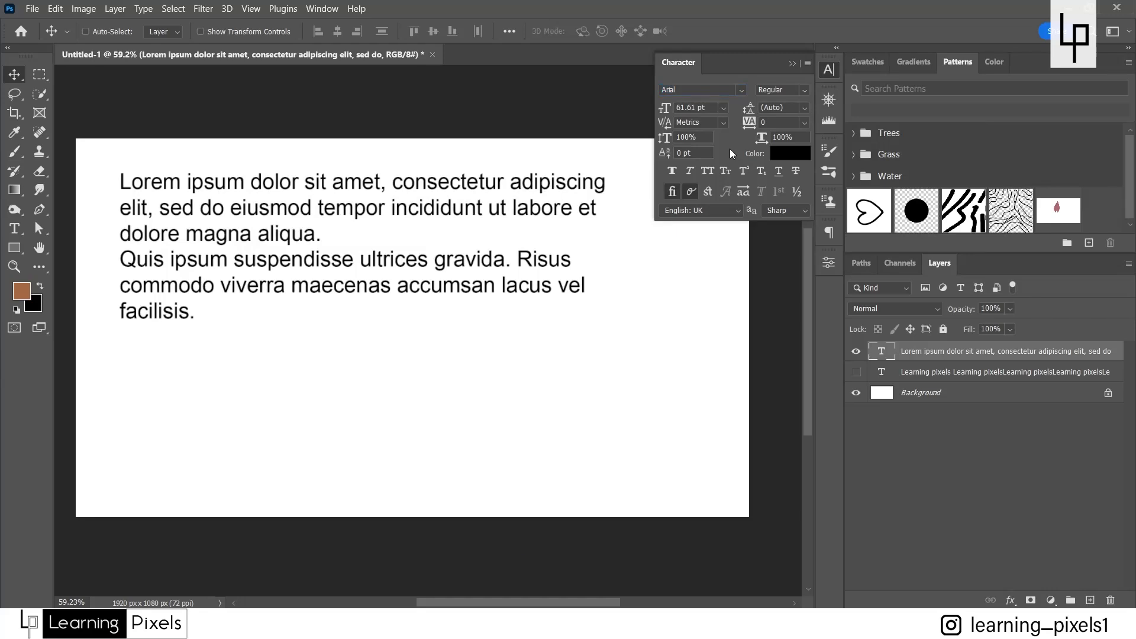
left_click(803, 92)
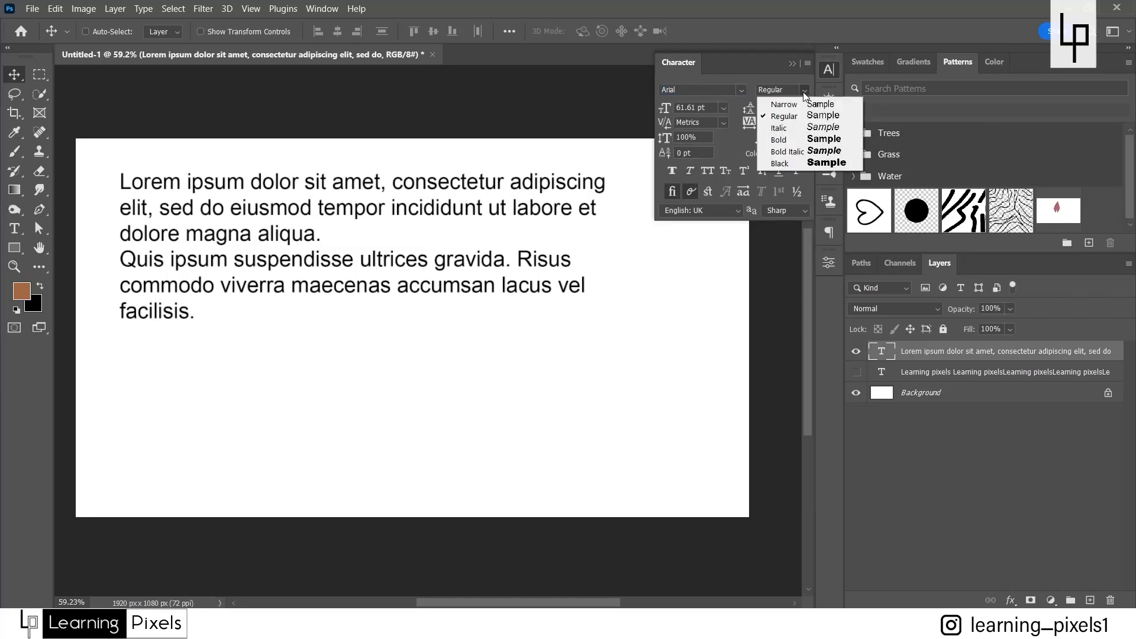
left_click(810, 128)
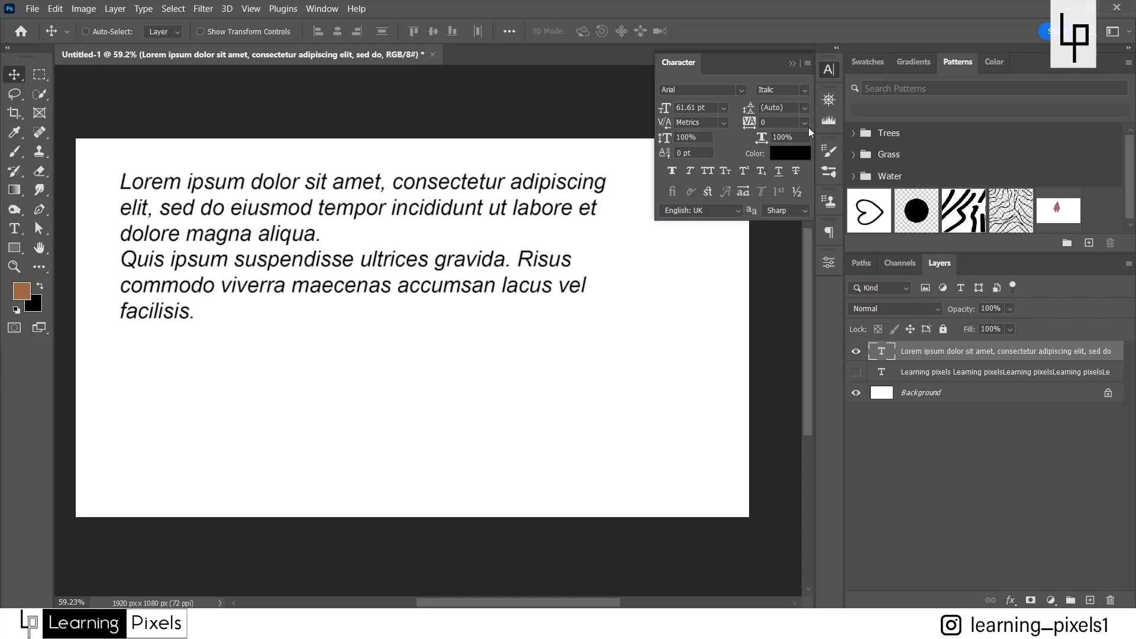
Set the Lorem ipsum paragraph's font size to 30 pt.
left_click(705, 108)
left_click_drag(706, 109, 665, 109)
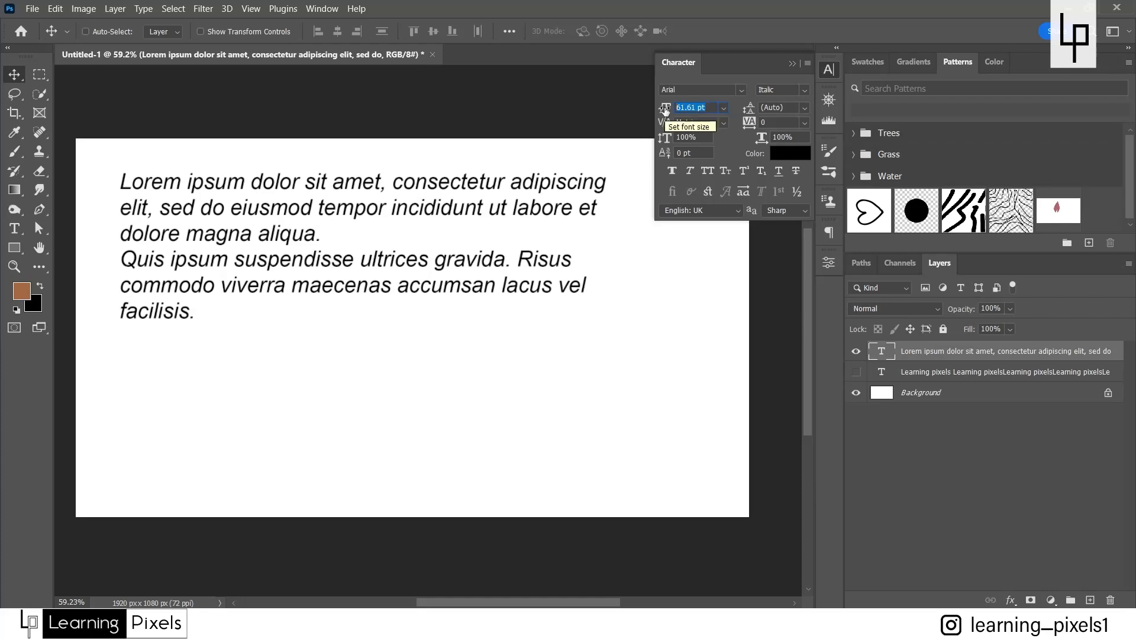
type("30")
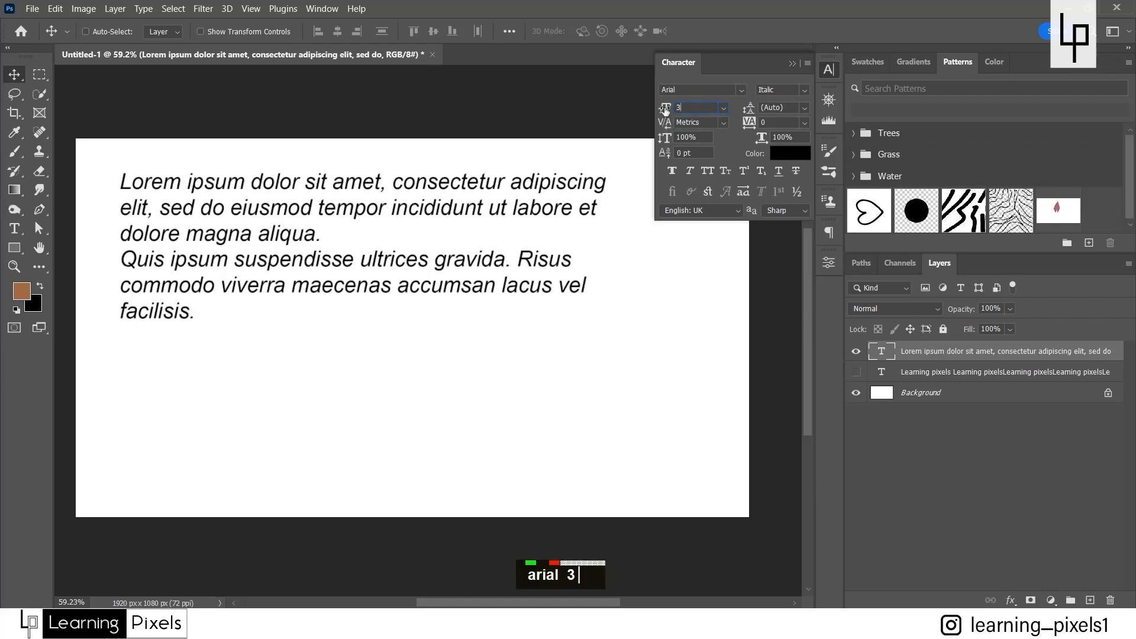
key("Return")
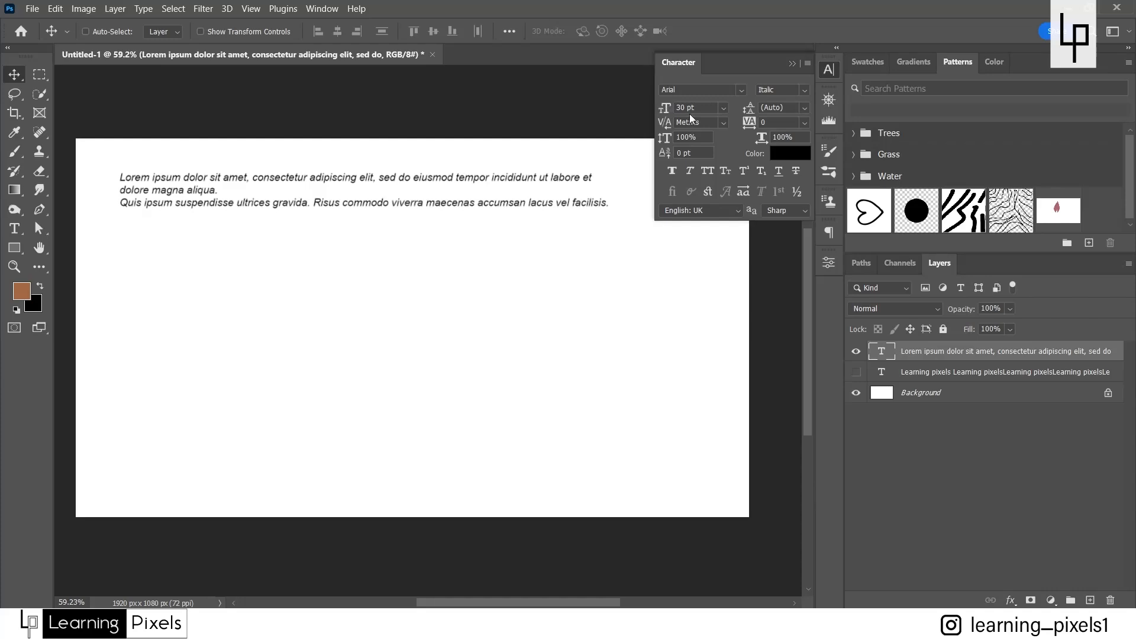
Enlarge the Lorem ipsum paragraph's font size to 100 pt.
left_click(690, 115)
type("1")
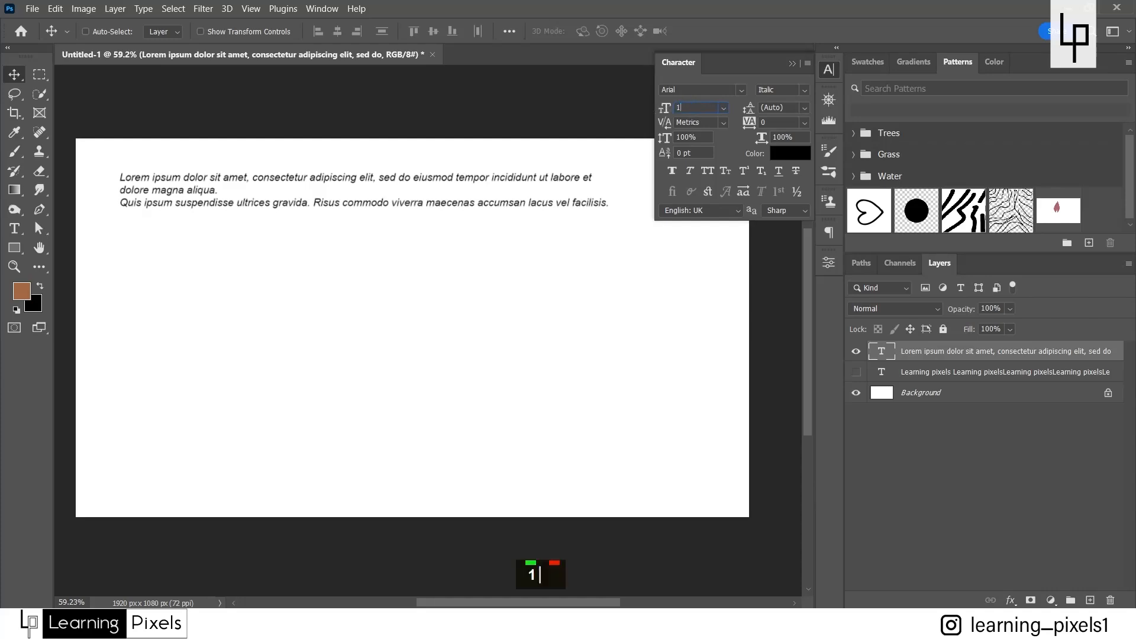
type("00.3")
key("BackSpace")
key("Return")
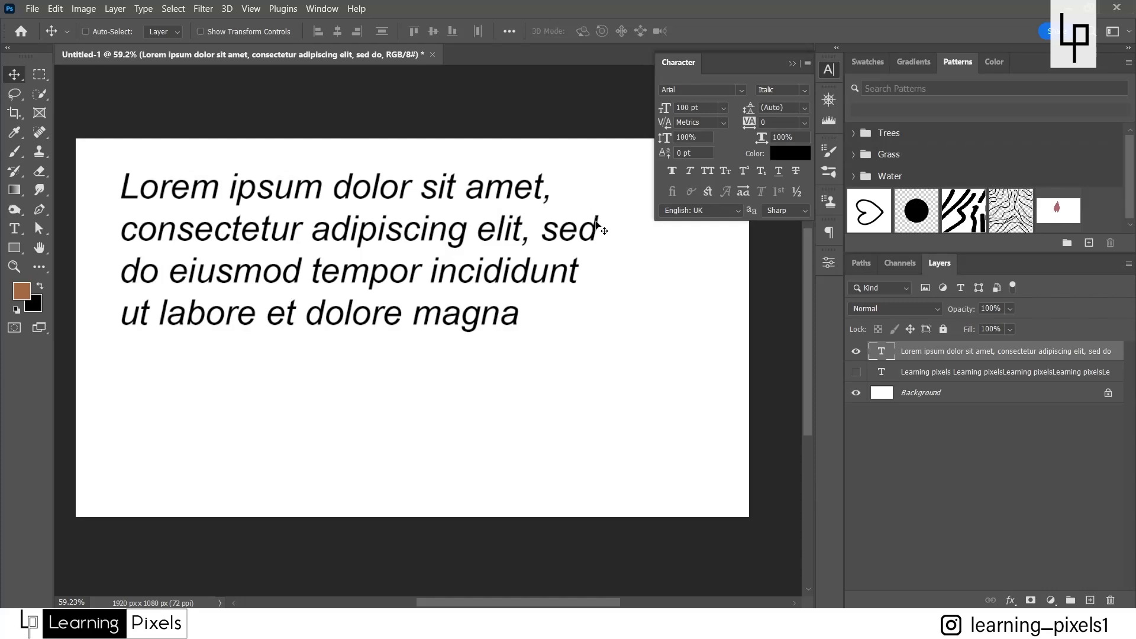
Raise the paragraph's font size in small increments to 107 pt, then lower it to 95 pt.
left_click(708, 109)
scroll(697, 109, "up", 2)
scroll(697, 109, "up", 1)
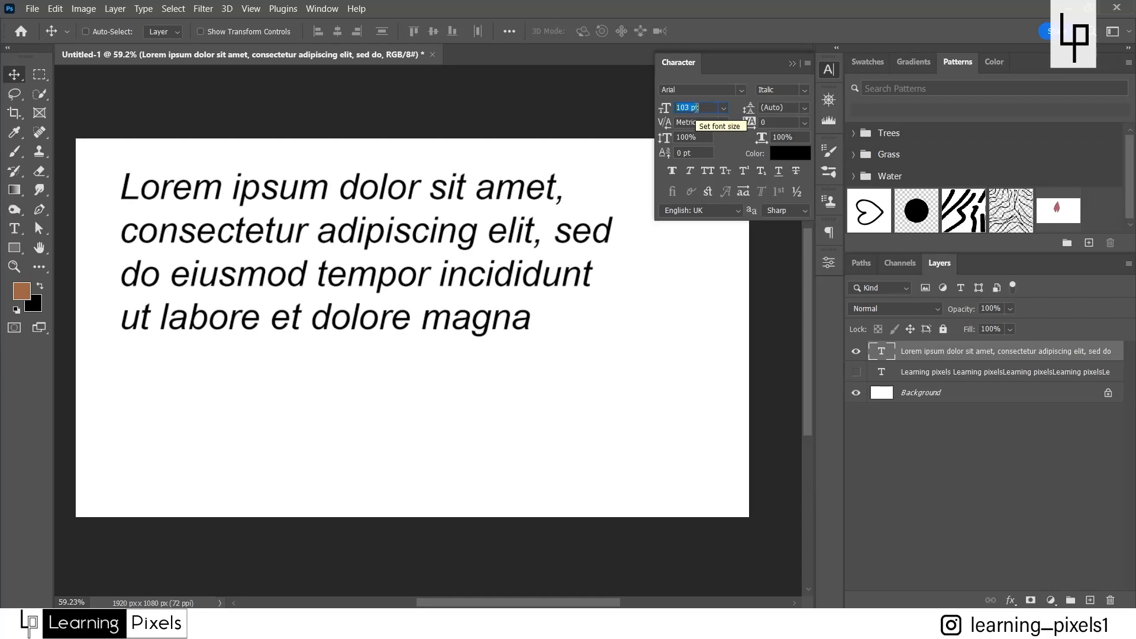
scroll(697, 109, "up", 4)
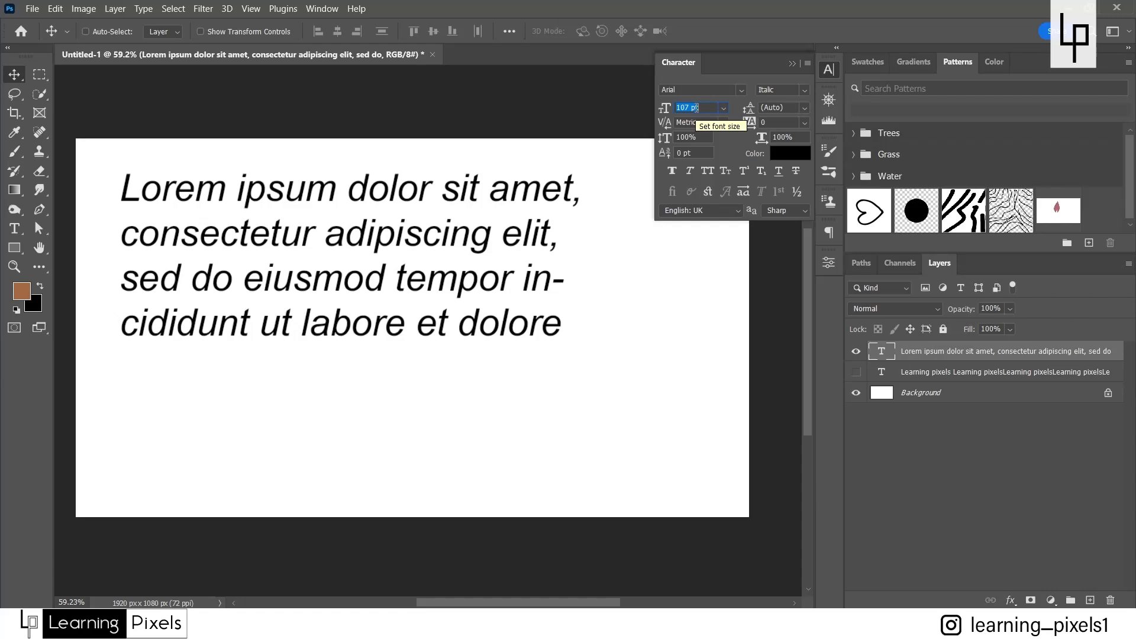
scroll(696, 108, "down", 12)
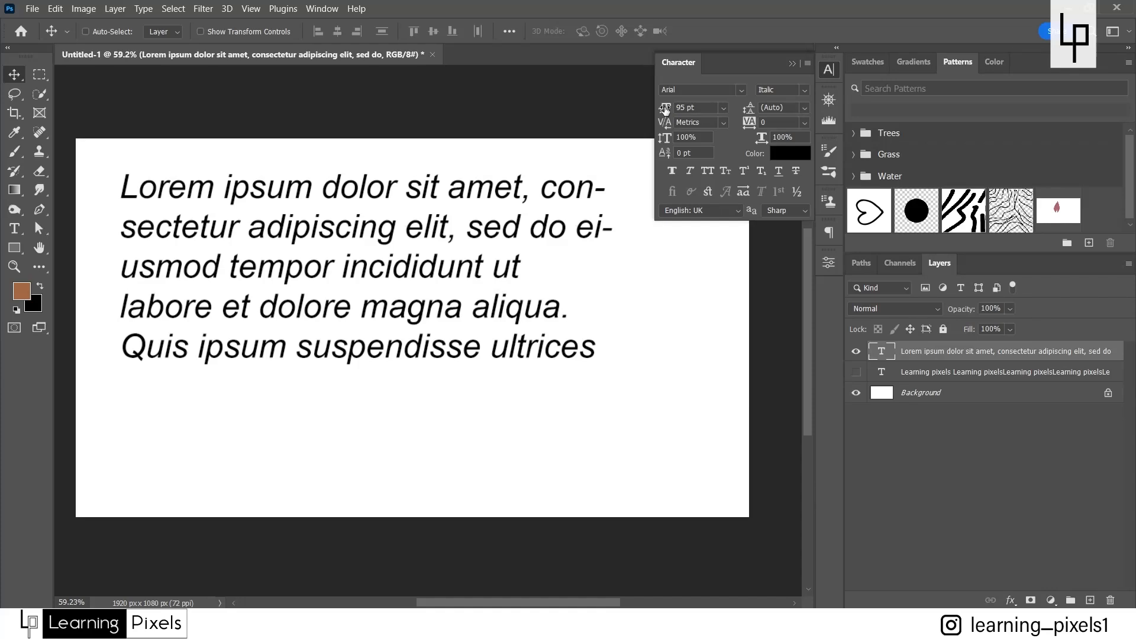
Vary the paragraph's font size up and down and leave it at 60 pt.
left_click_drag(665, 110, 679, 106)
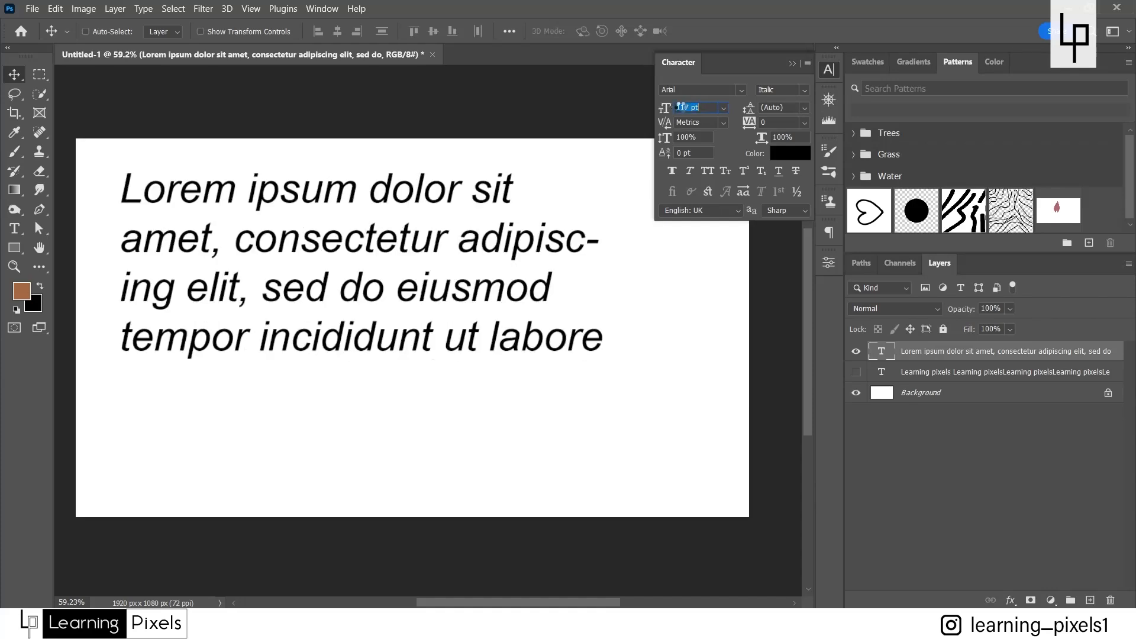
left_click_drag(680, 107, 656, 109)
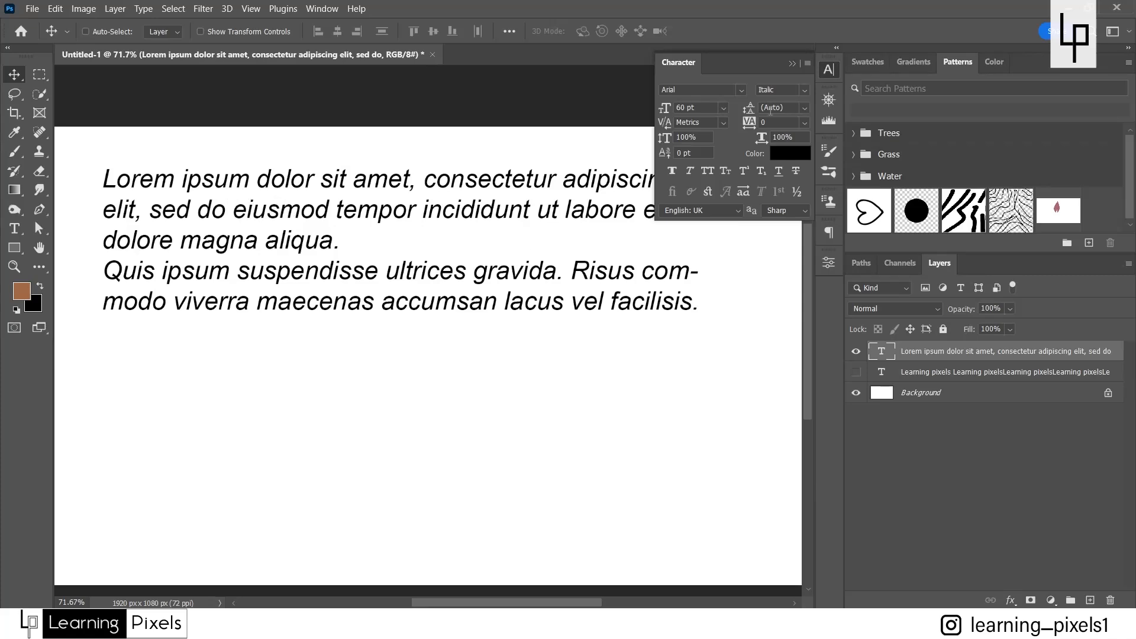
Increase the Lorem ipsum paragraph's leading to 100 pt, reduce it to 86 pt, and reset it to Auto.
left_click_drag(748, 109, 769, 108)
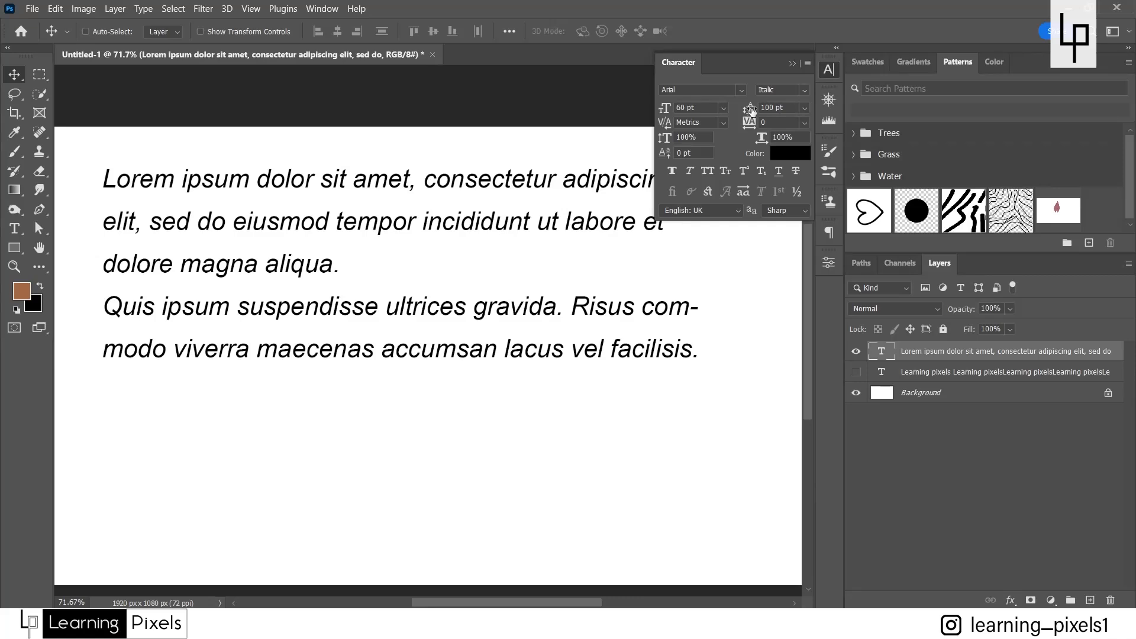
left_click_drag(744, 111, 743, 112)
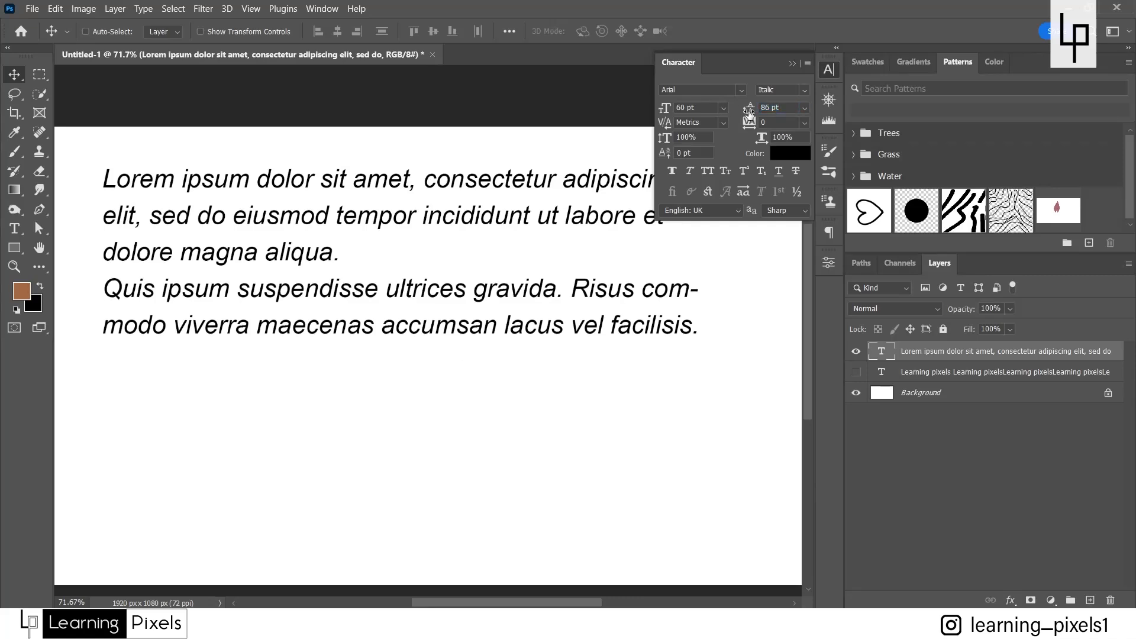
left_click(804, 111)
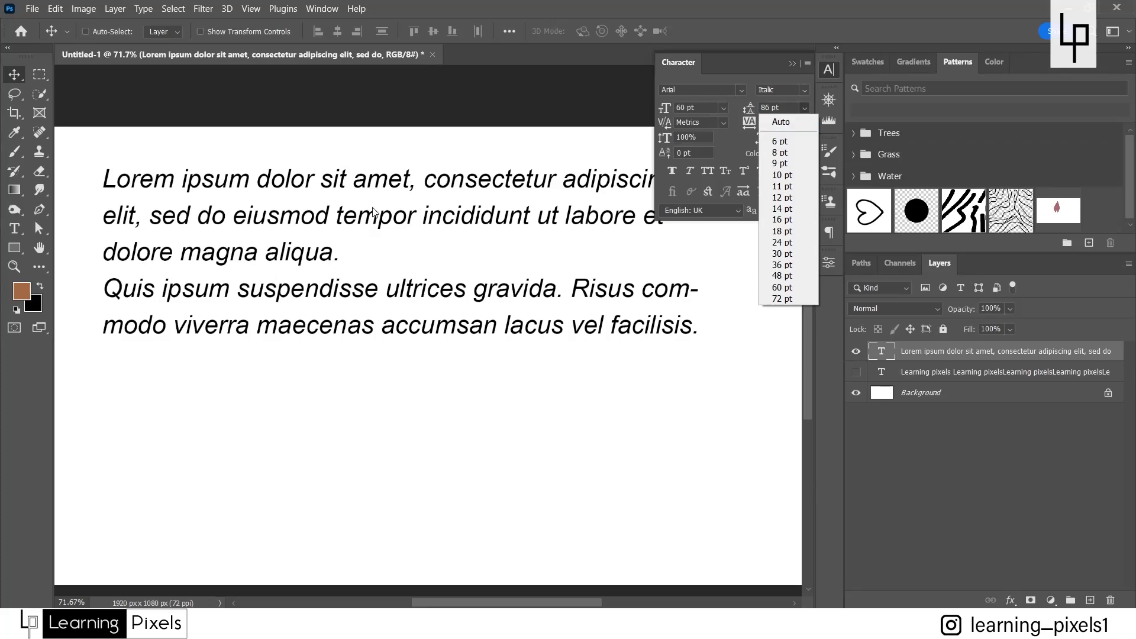
left_click(776, 126)
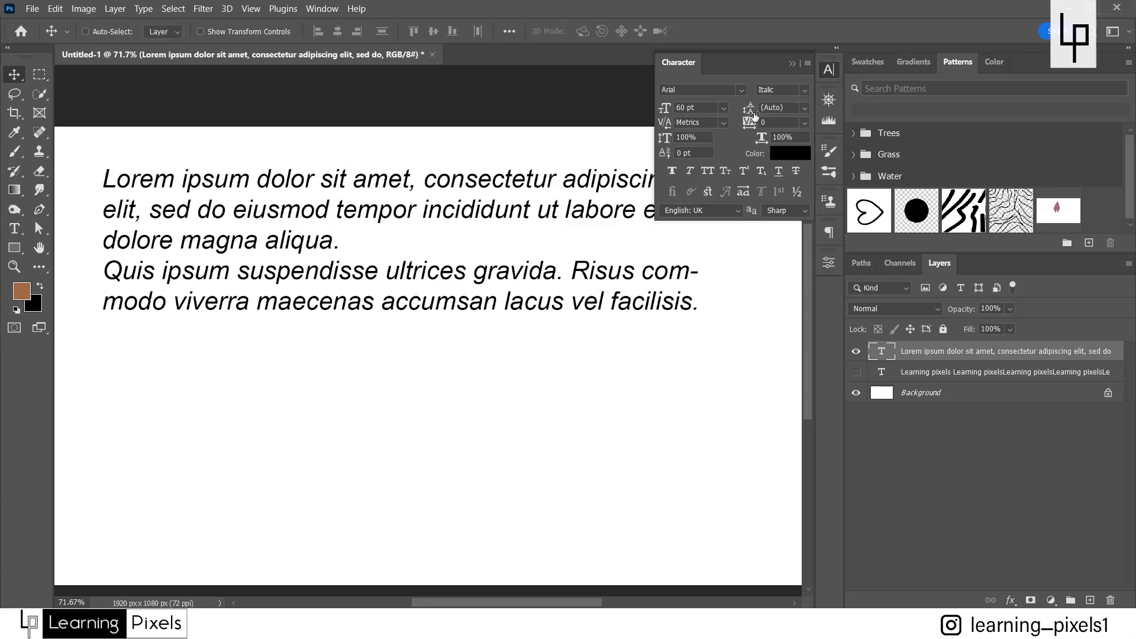
Collapse the paragraph's leading to 0.01 pt, raise it to 45 pt, and set it to 82 pt.
left_click_drag(749, 112, 674, 117)
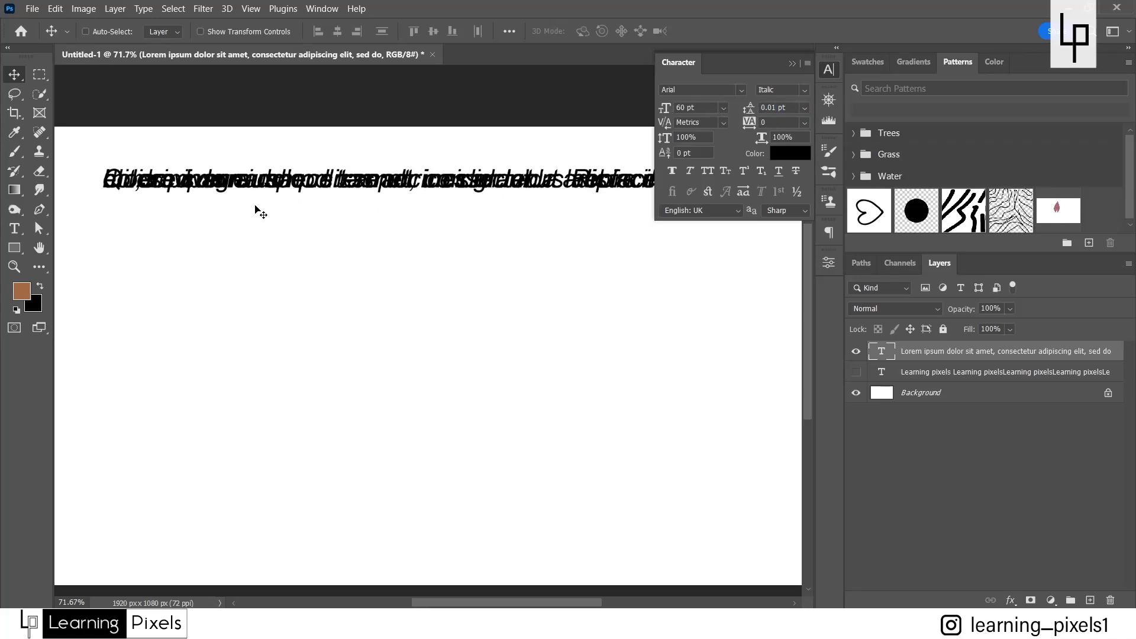
left_click_drag(749, 112, 763, 117)
left_click(763, 114)
type("56")
key("Return")
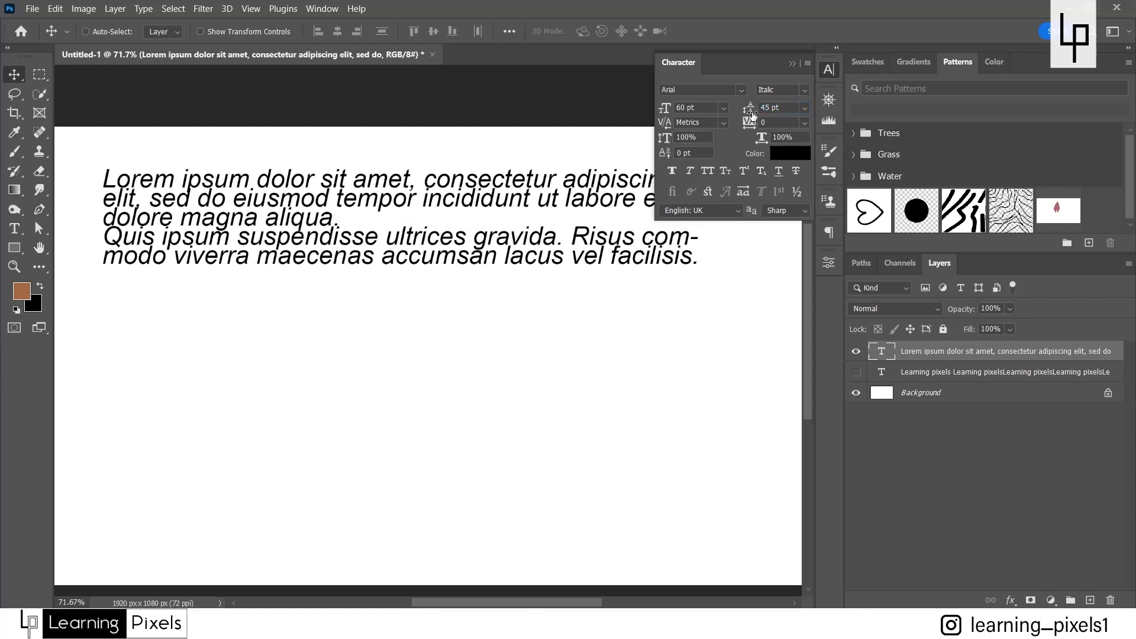
type("82")
key("Return")
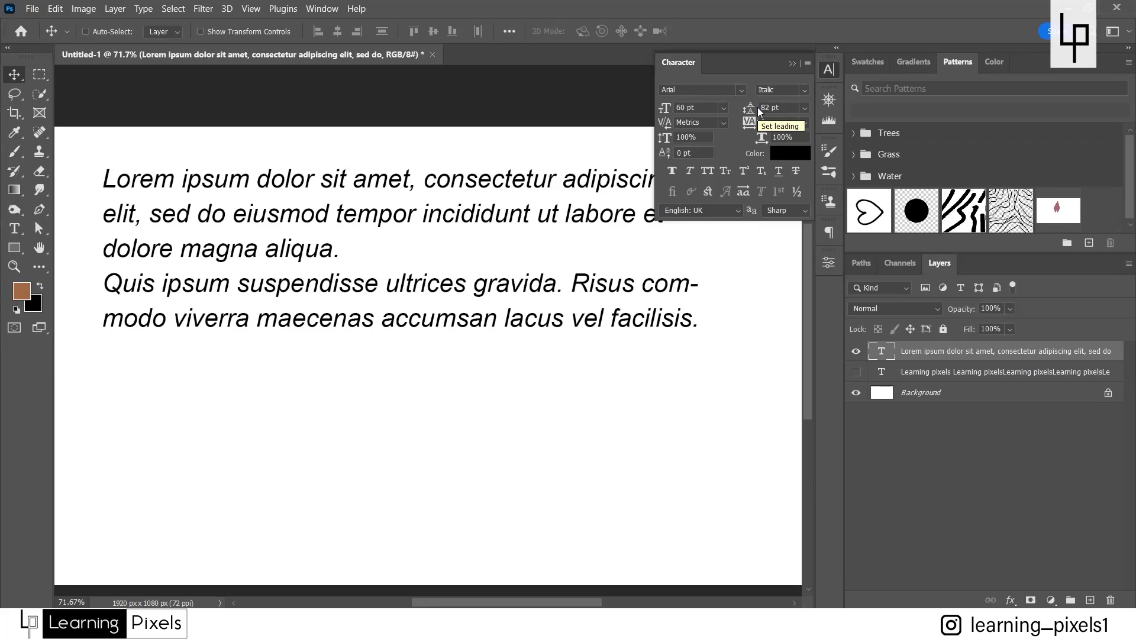
Raise the paragraph's leading to 100 pt, then reduce it to 95 pt and down to 26 pt.
scroll(769, 108, "up", 2)
scroll(772, 107, "up", 16)
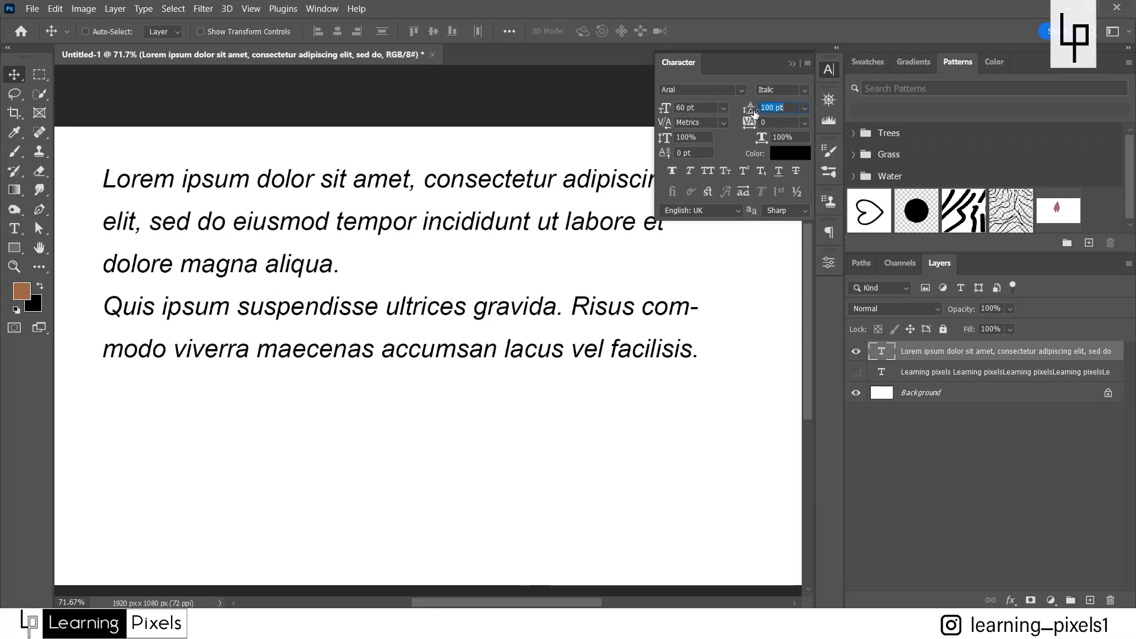
left_click_drag(761, 112, 749, 113)
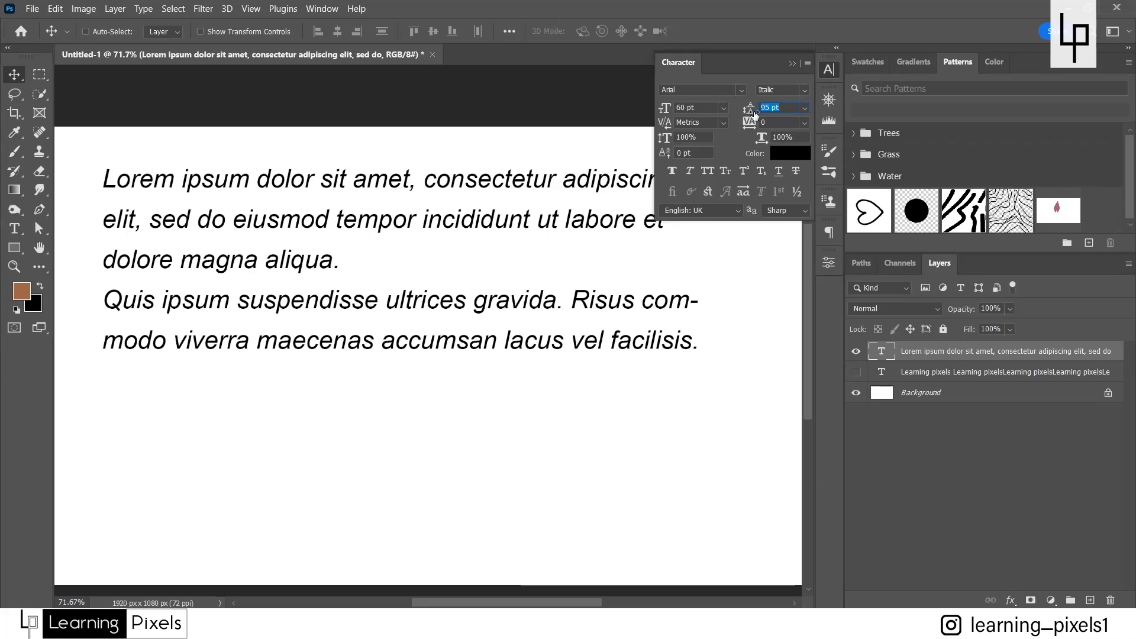
left_click_drag(749, 112, 738, 112)
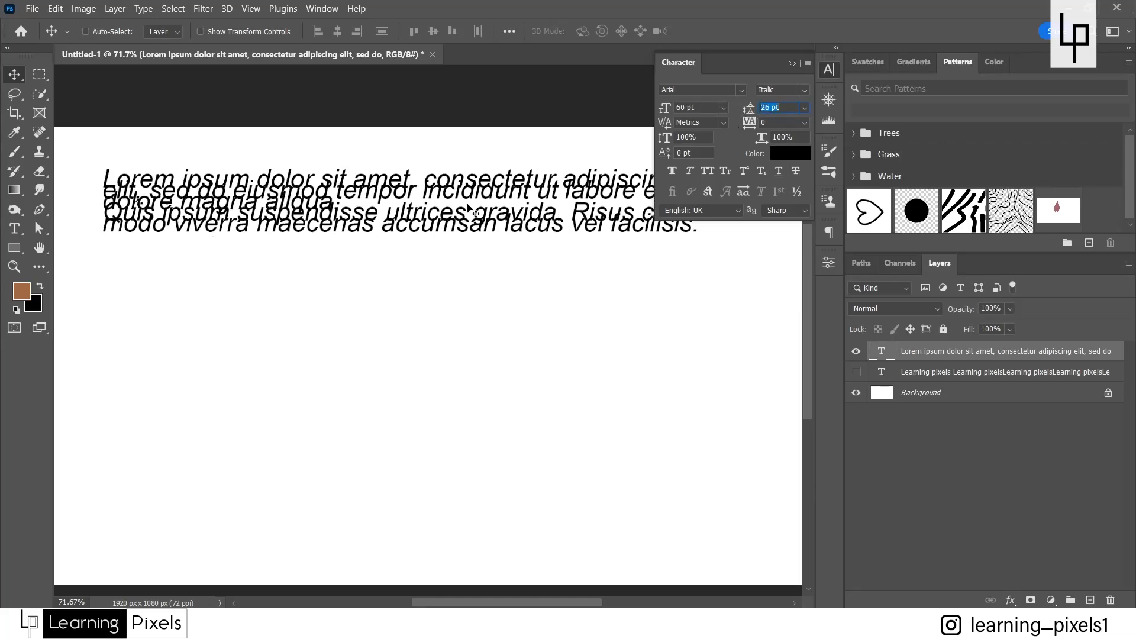
Examine the spacing between the paragraph's lines at closer and wider zoom levels.
scroll(295, 179, "up", 1)
scroll(320, 192, "up", 5)
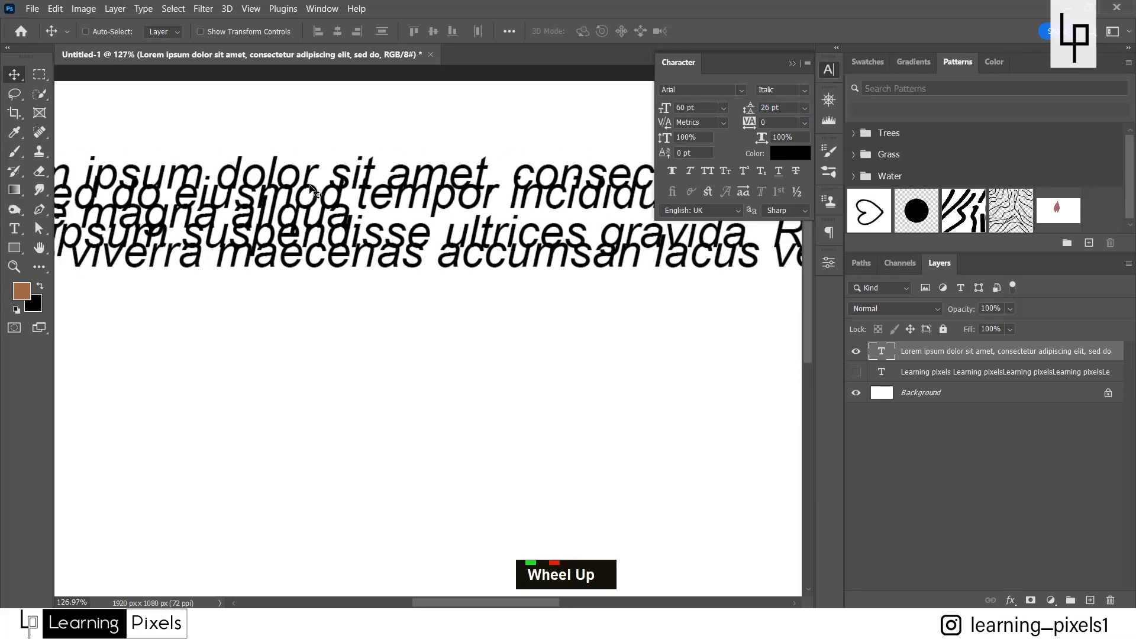
scroll(378, 209, "down", 4)
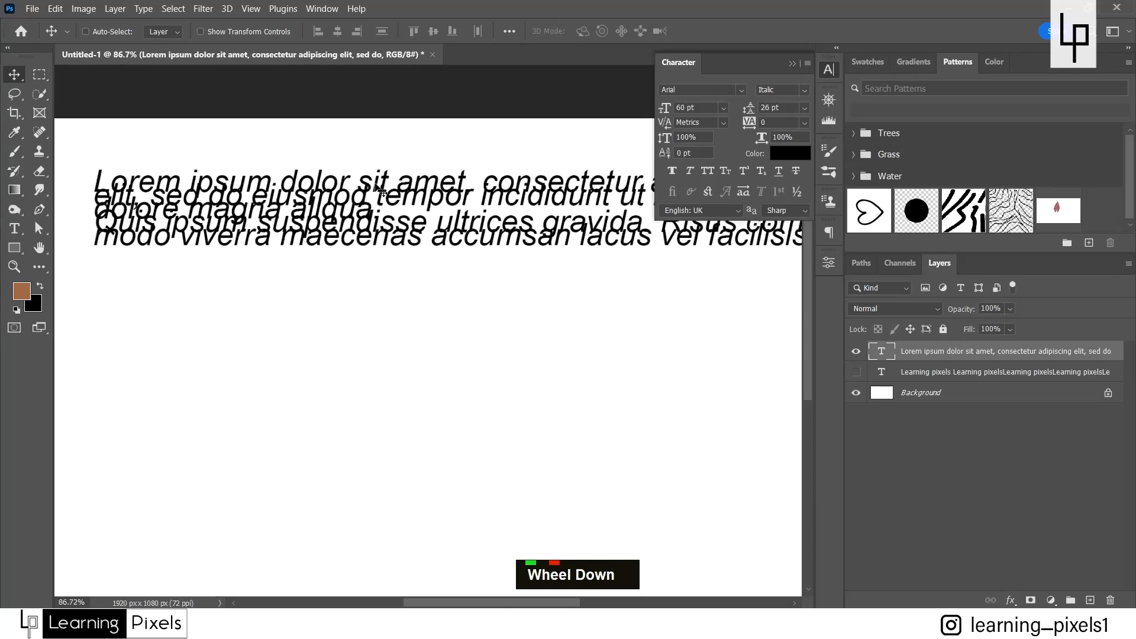
scroll(378, 188, "up", 1)
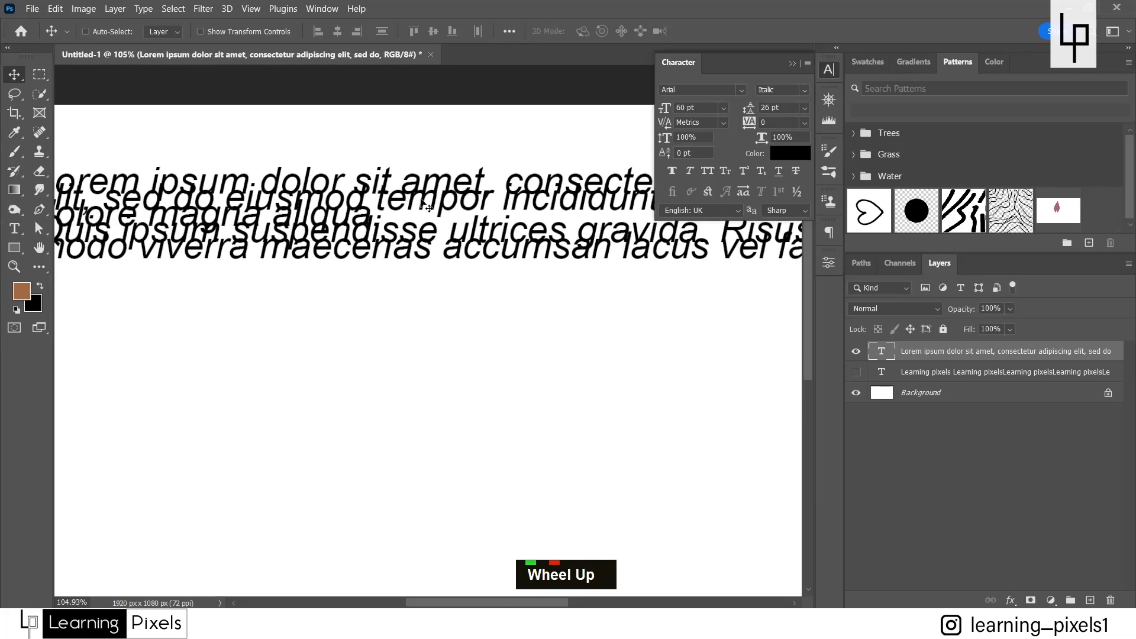
scroll(449, 231, "down", 2)
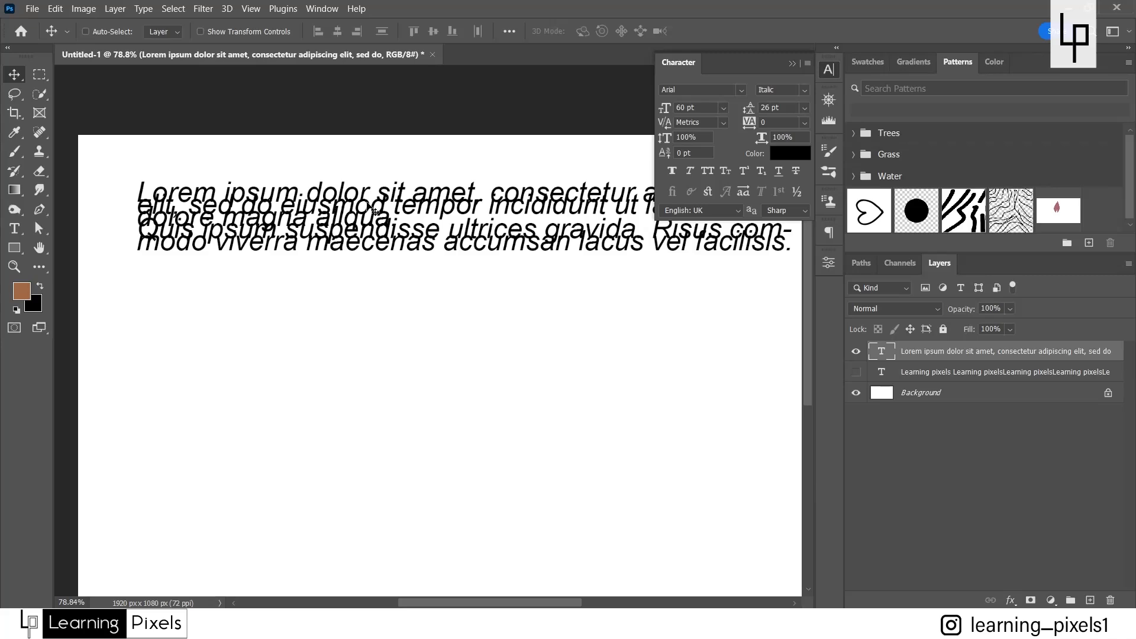
key("Tab")
scroll(389, 210, "up", 1)
scroll(312, 222, "down", 1)
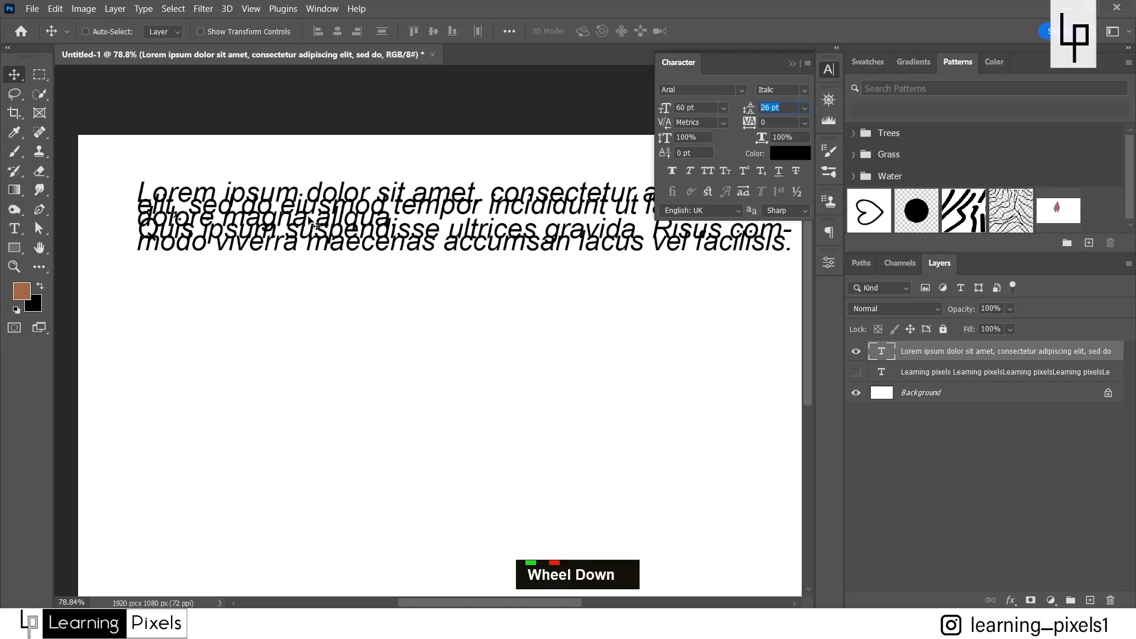
scroll(312, 222, "down", 2)
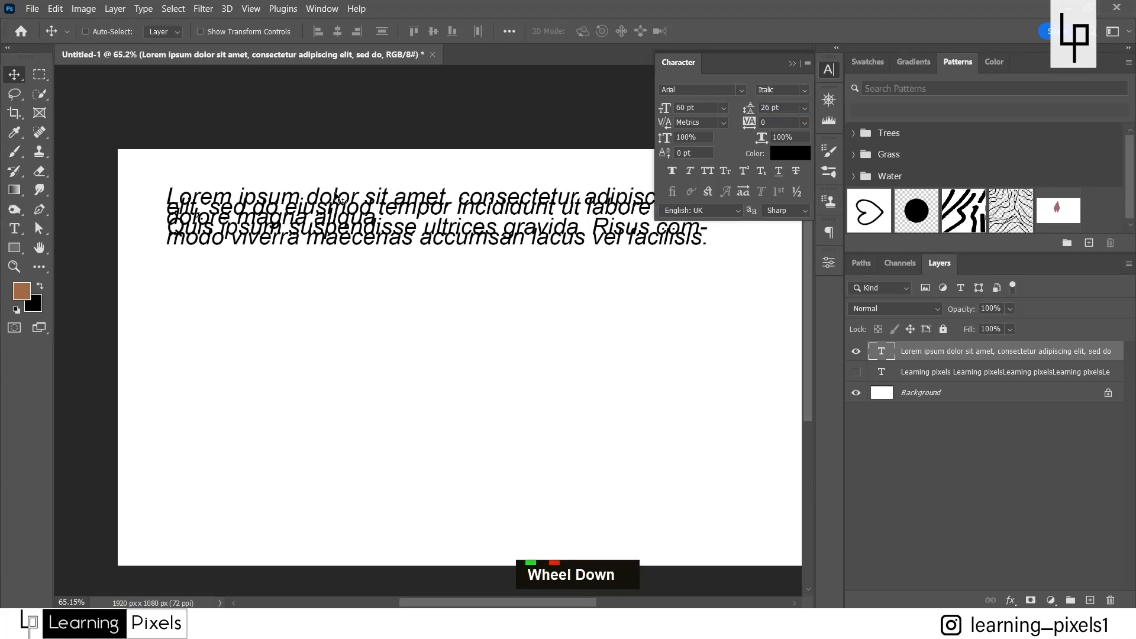
scroll(338, 200, "up", 3)
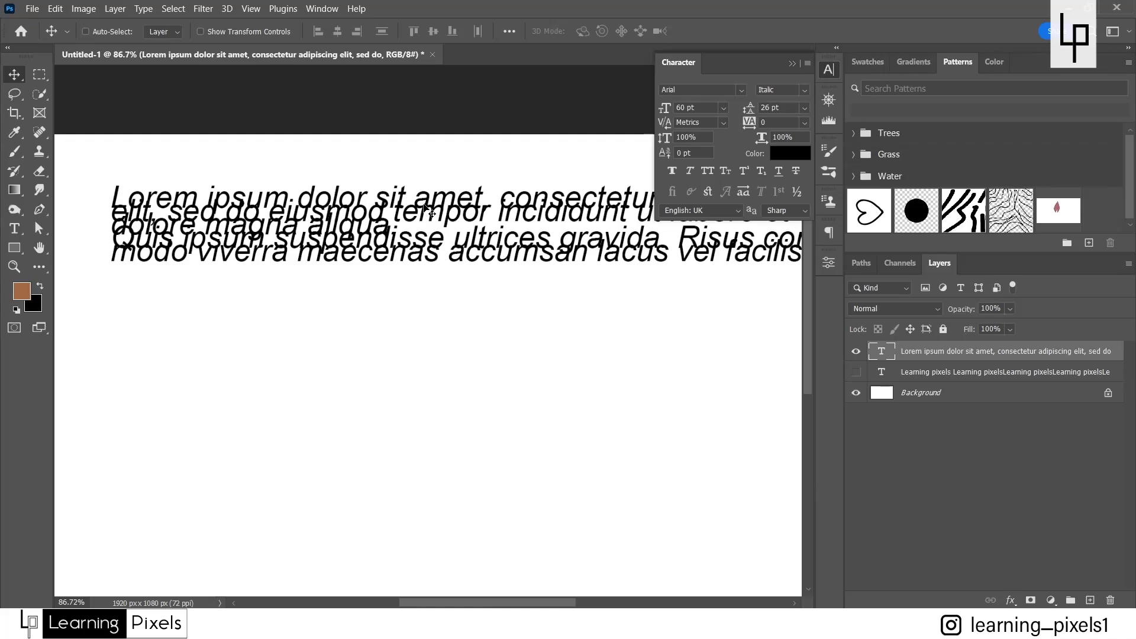
scroll(350, 212, "down", 2)
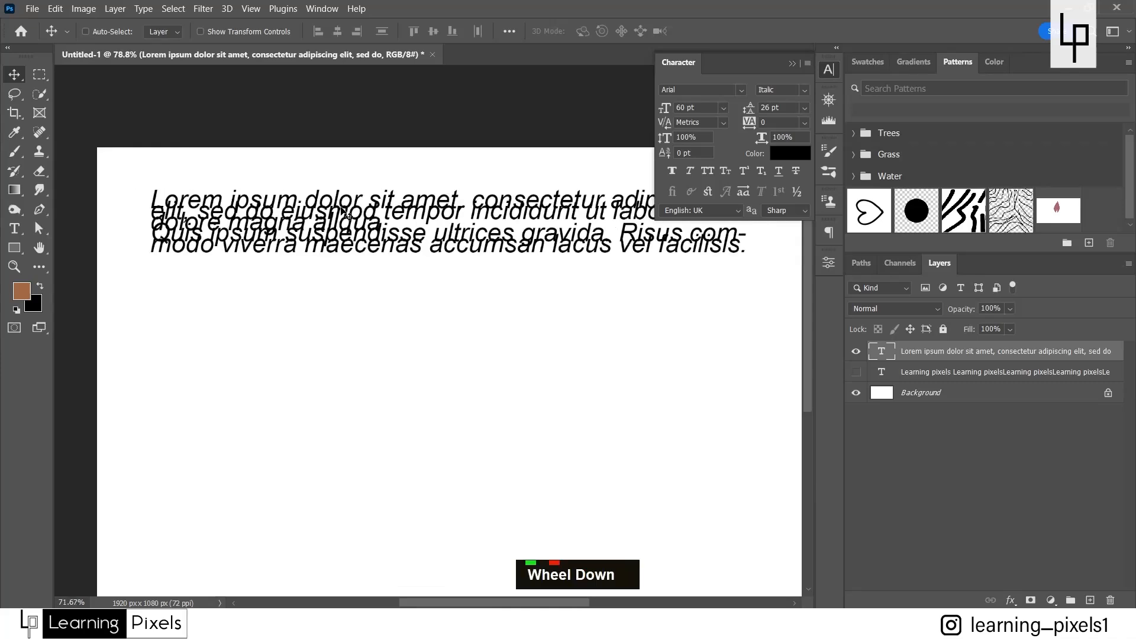
Reset the Lorem ipsum paragraph's leading to Auto.
left_click(805, 108)
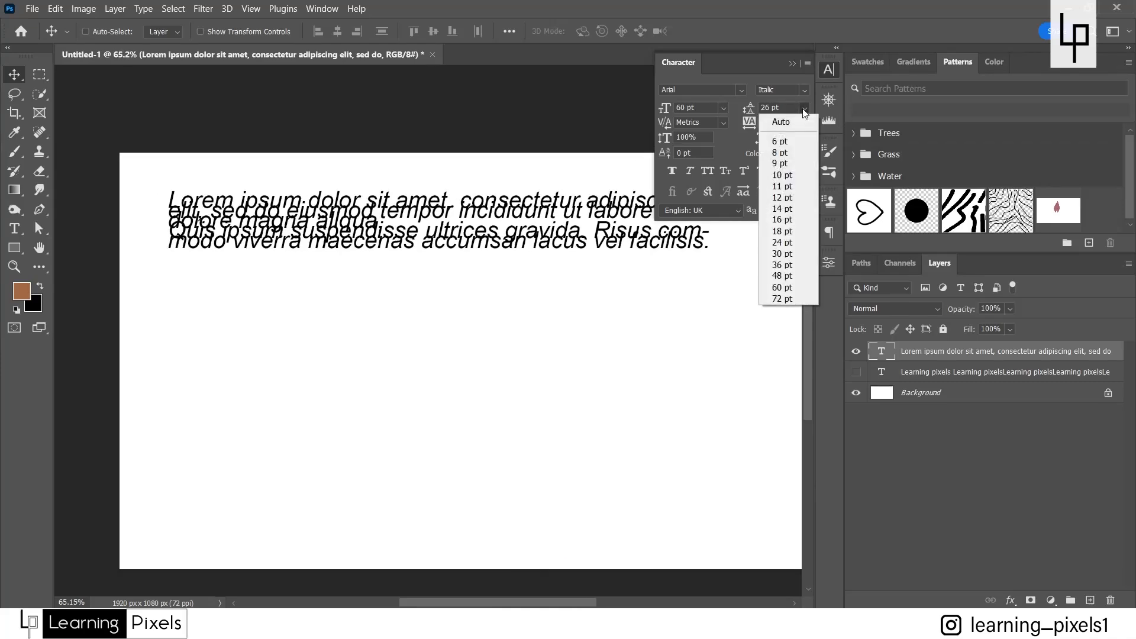
left_click(774, 123)
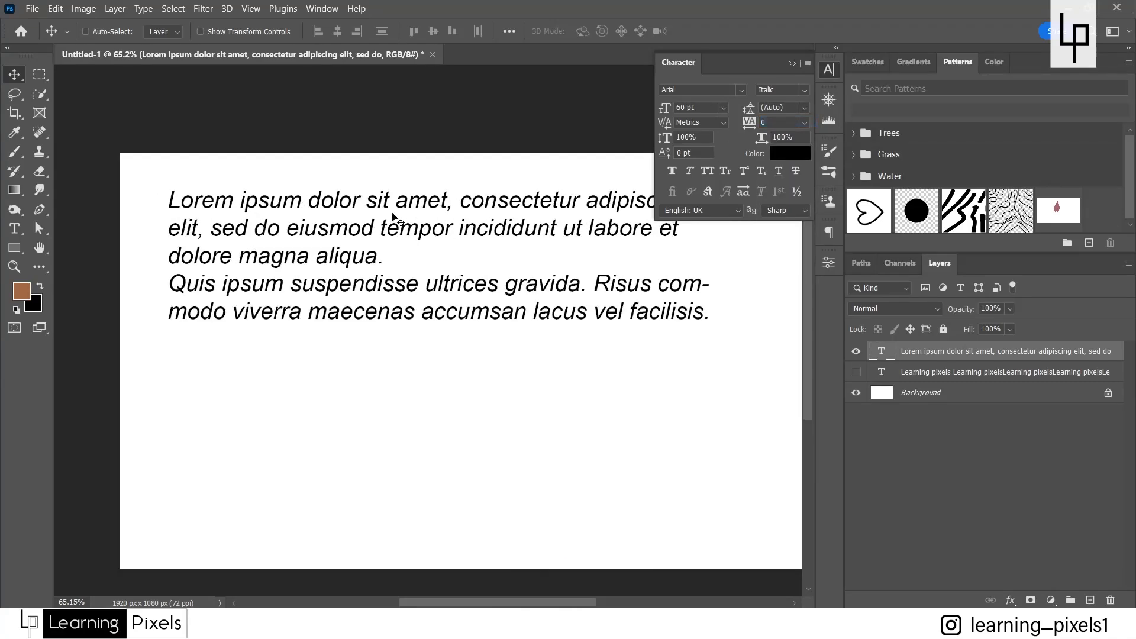
Switch the paragraph's kerning to Optical to compare the letter spacing, then return it to Metrics.
scroll(382, 223, "up", 2)
left_click(724, 122)
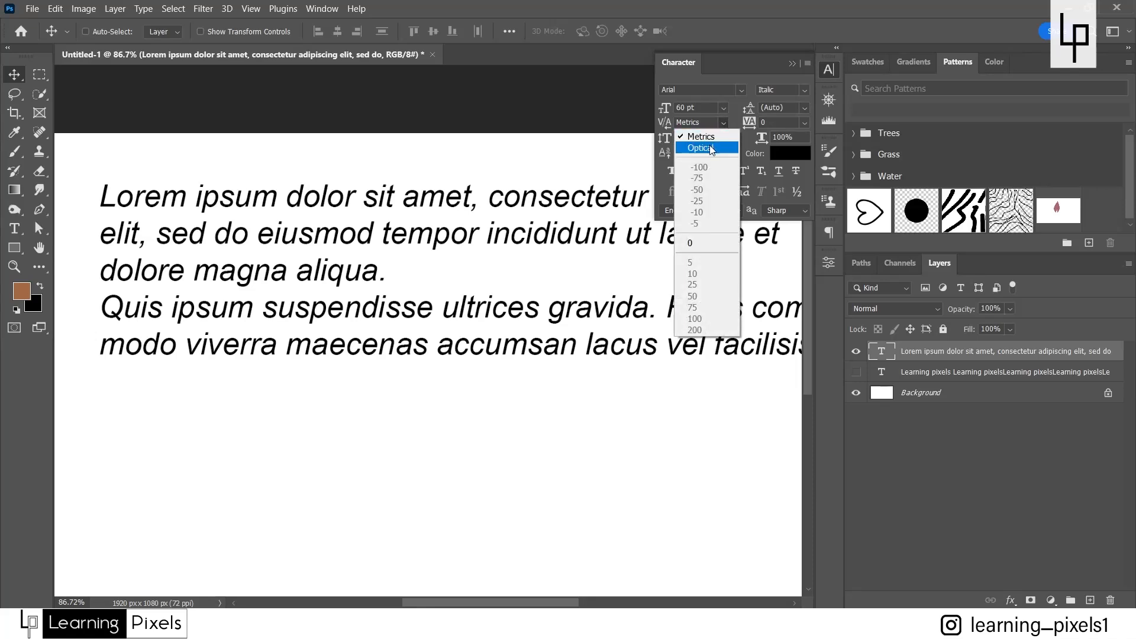
left_click(709, 147)
scroll(425, 198, "down", 1)
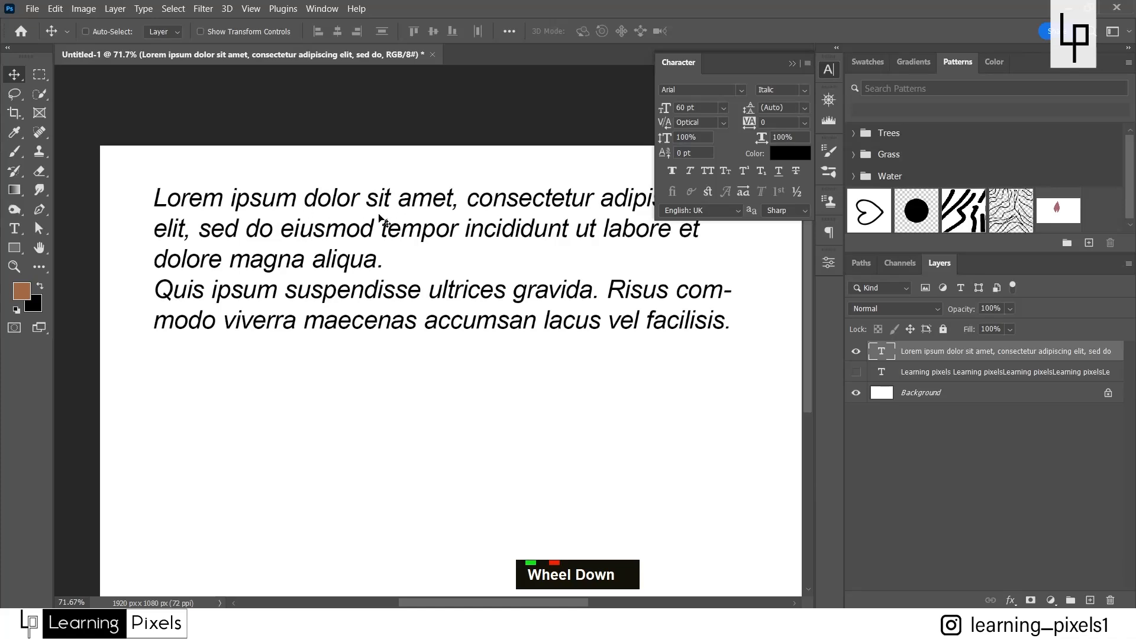
left_click(723, 122)
left_click(707, 134)
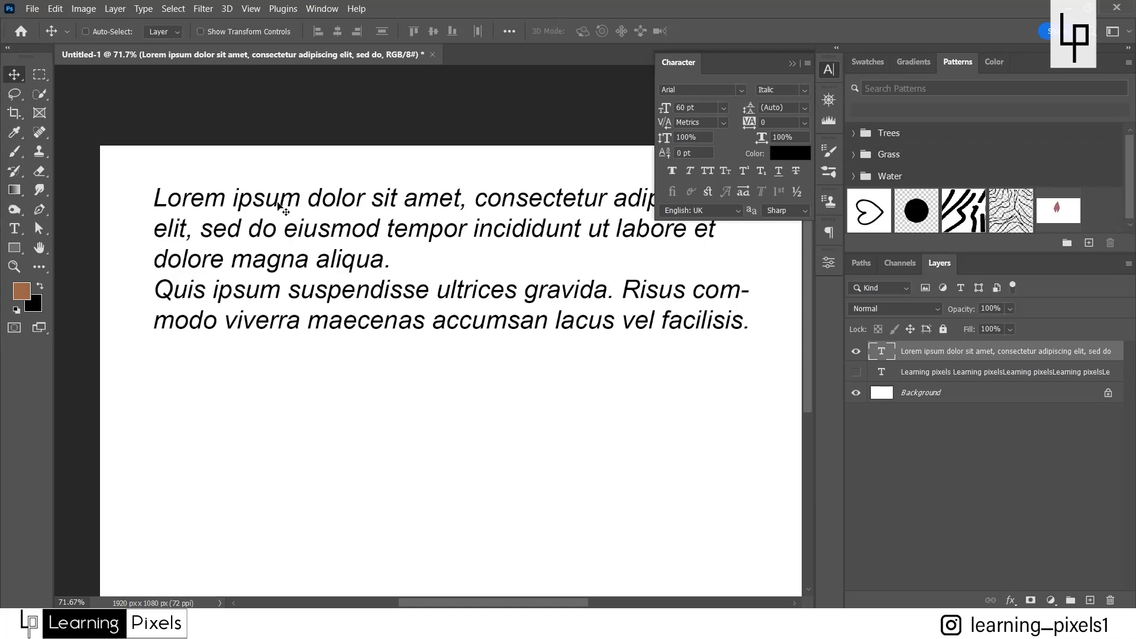
Set the Lorem ipsum paragraph's tracking to 20.
left_click(781, 124)
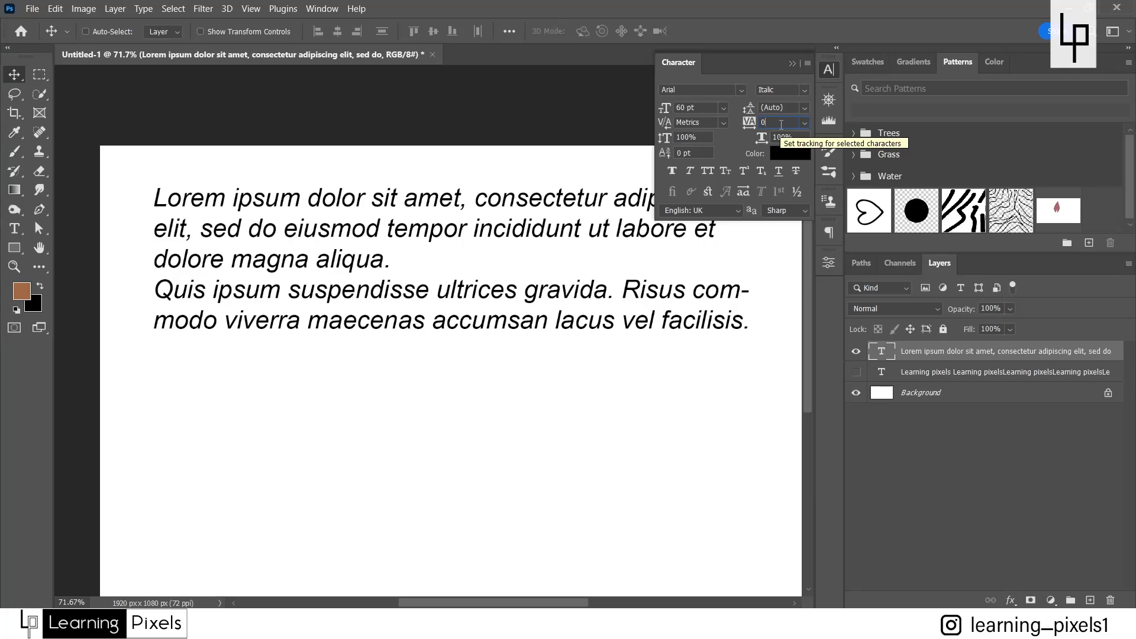
type("20")
key("Return")
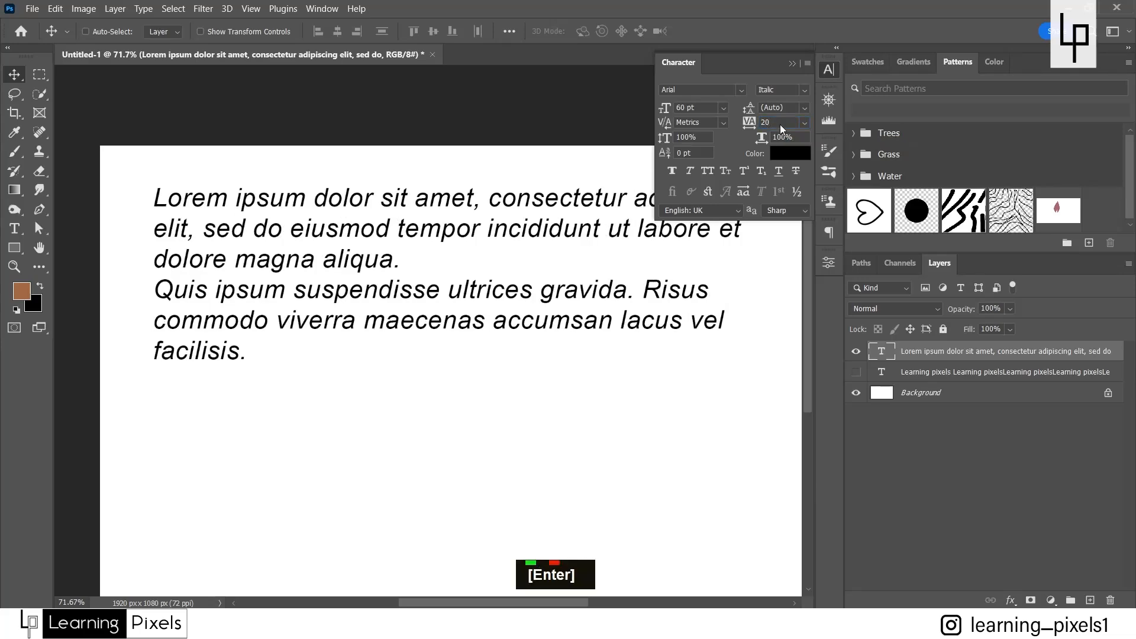
Widen the paragraph's tracking to 160, then tighten it to -80.
scroll(346, 202, "up", 5)
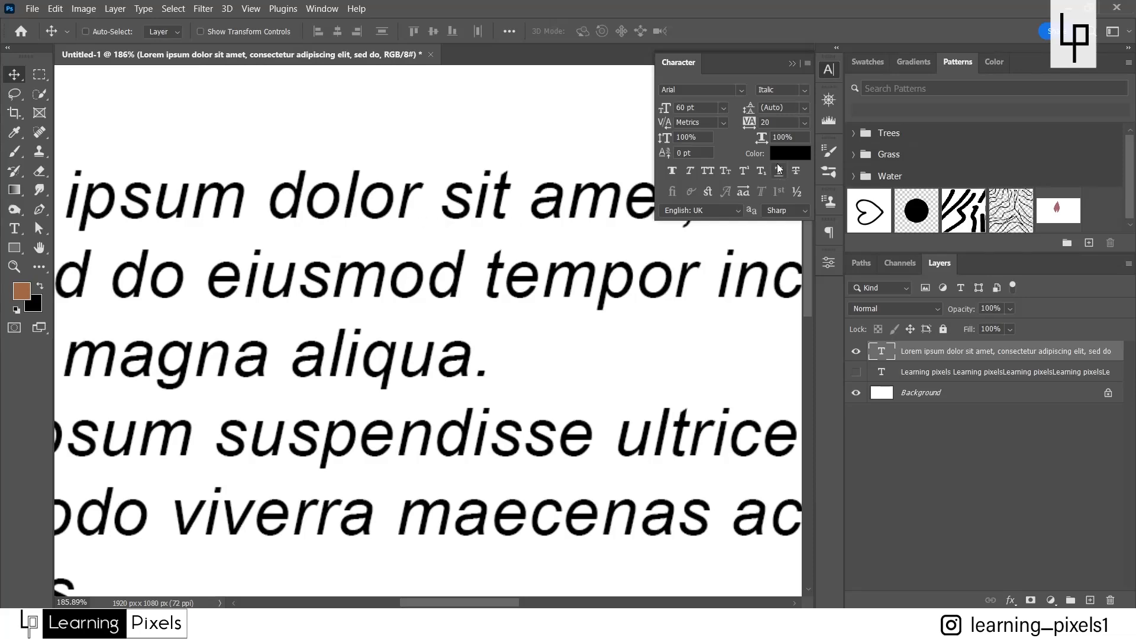
left_click_drag(755, 123, 770, 123)
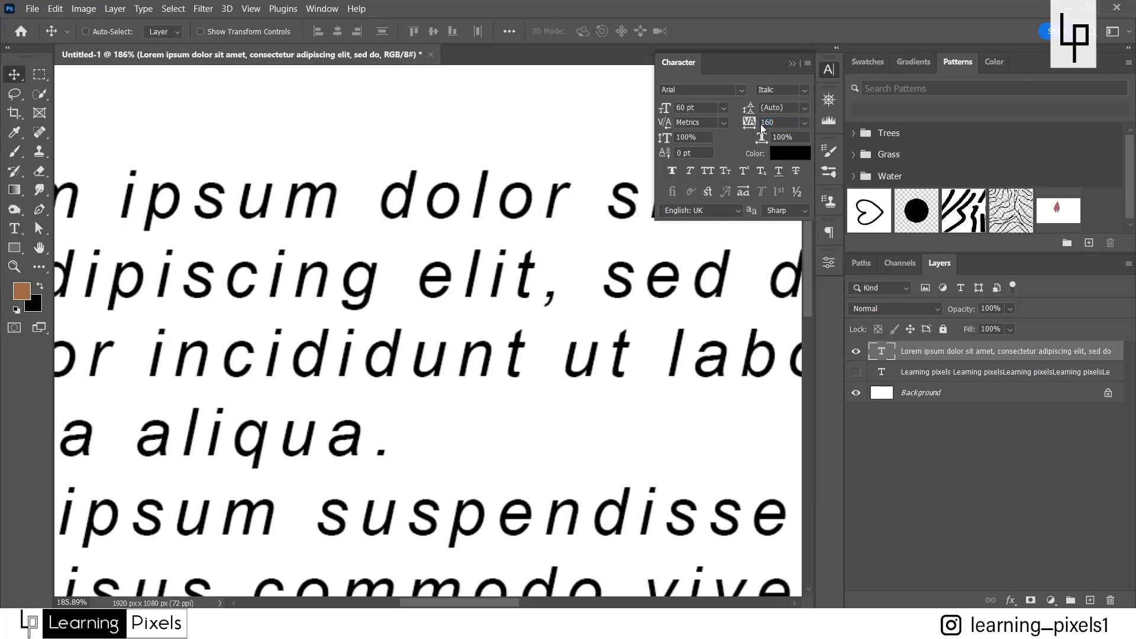
scroll(419, 202, "down", 4)
scroll(419, 201, "down", 2)
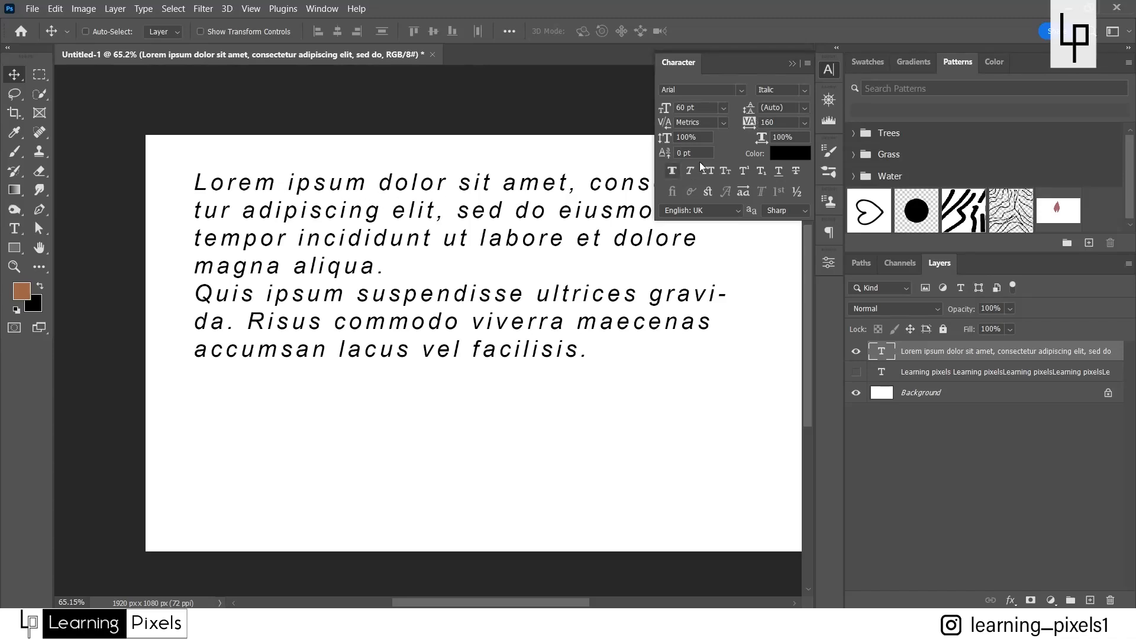
left_click_drag(749, 124, 744, 126)
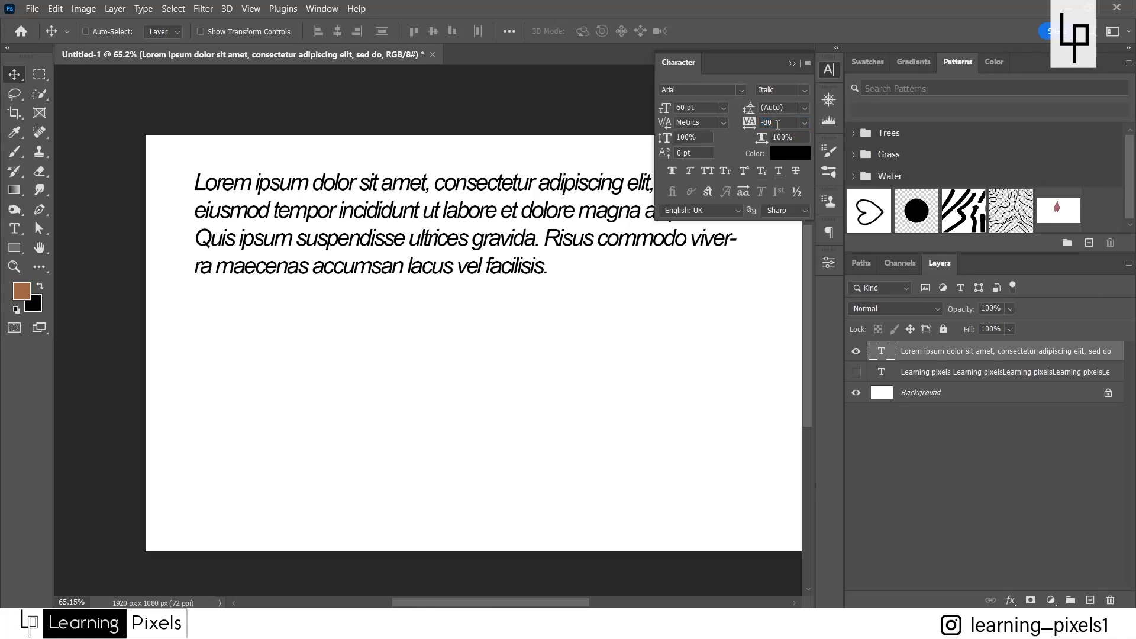
Return the Lorem ipsum paragraph's tracking to 0.
left_click(777, 124)
type("0")
key("Return")
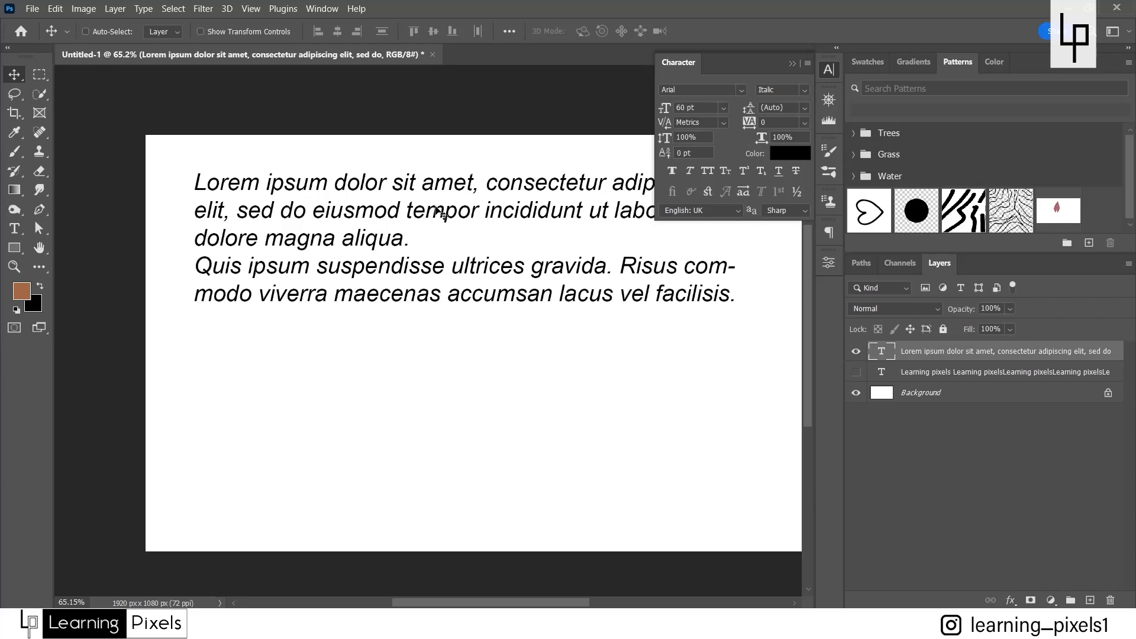
Set the vertical scale of the Lorem ipsum paragraph's characters to 150%.
scroll(471, 177, "up", 1)
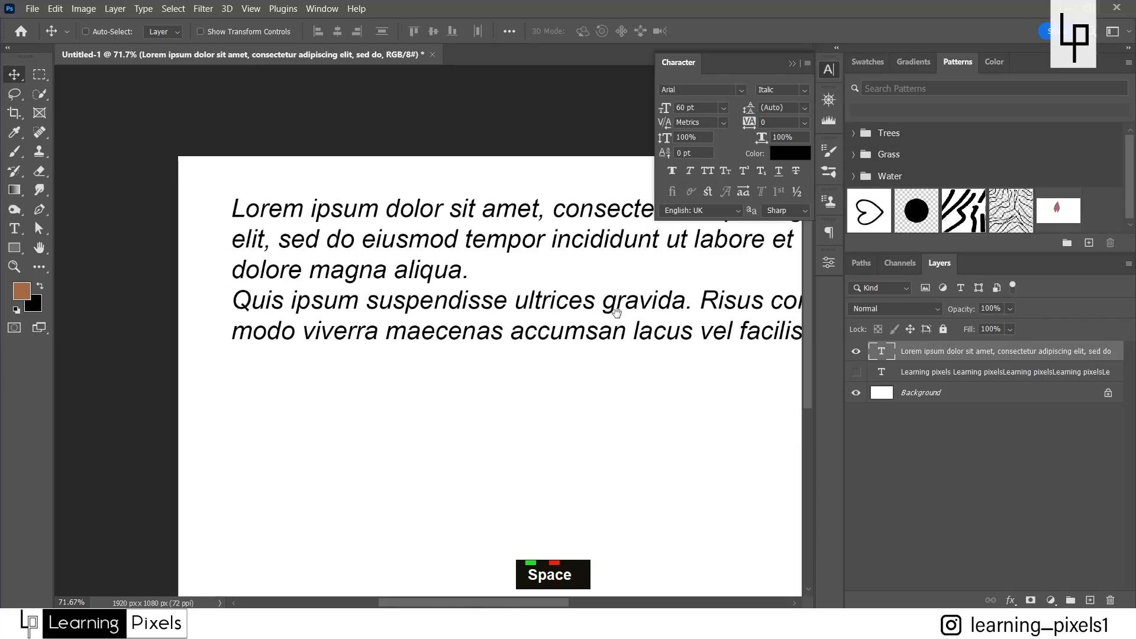
key("space")
left_click_drag(616, 313, 522, 276)
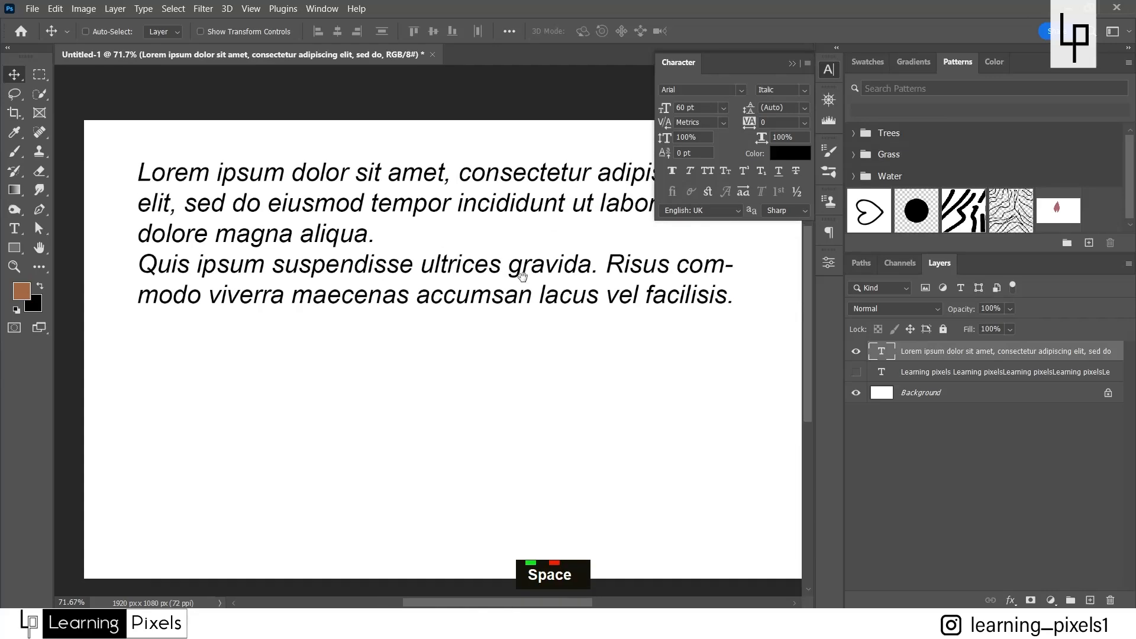
left_click(704, 138)
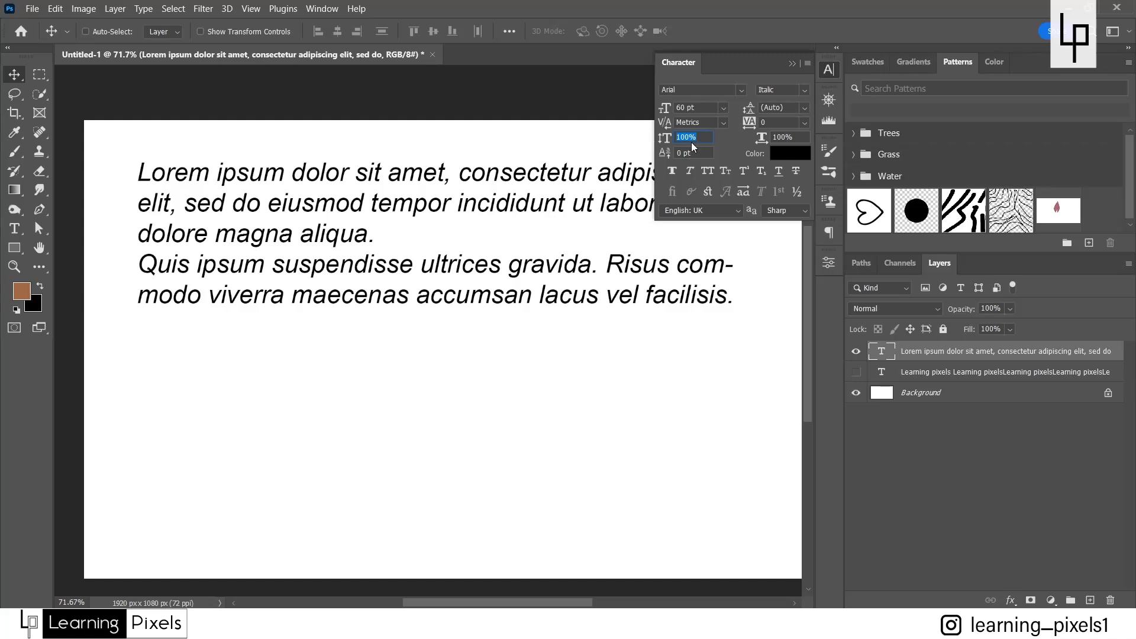
type("150")
key("Return")
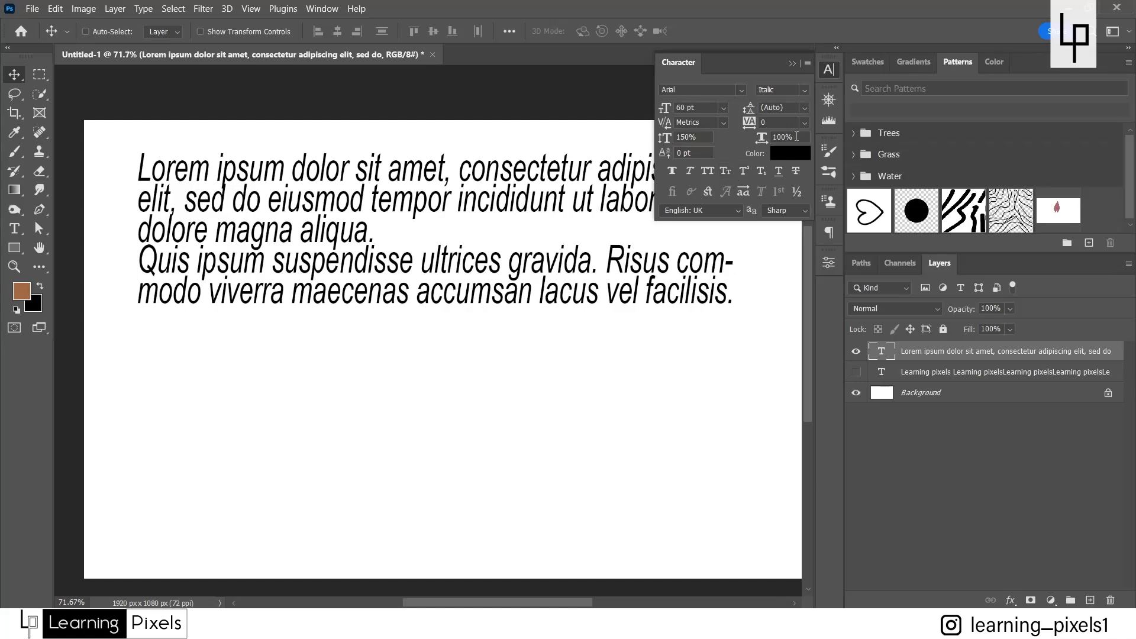
Widen the Lorem ipsum paragraph's horizontal character scale to 111%, then reduce it to 103%.
left_click(792, 136)
scroll(794, 138, "up", 5)
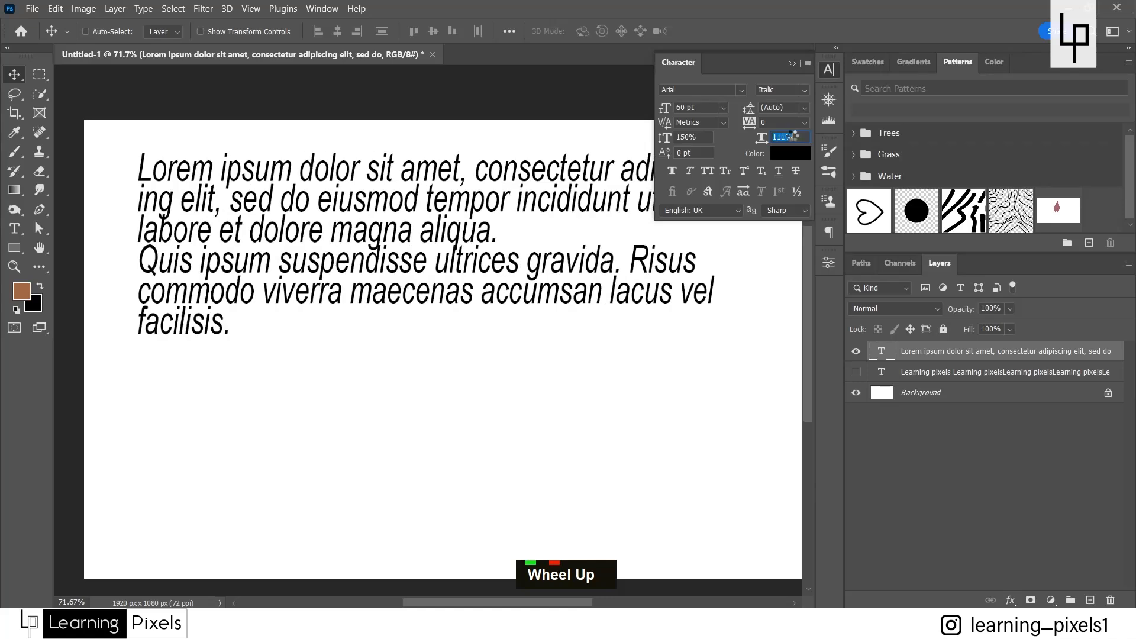
scroll(793, 136, "down", 3)
scroll(790, 132, "down", 5)
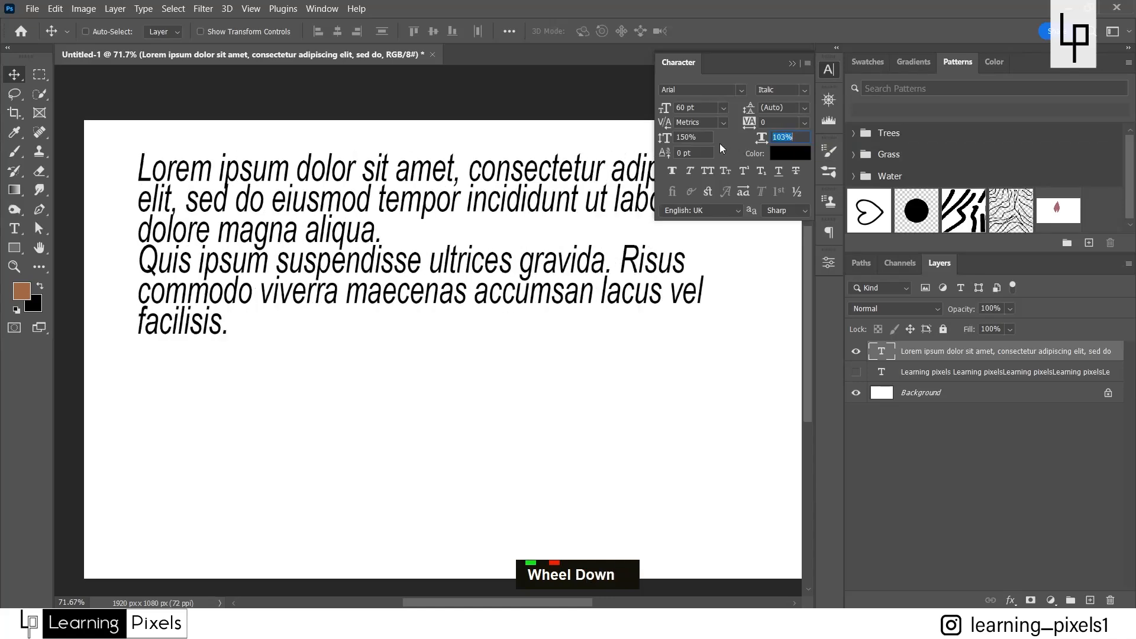
Return the vertical scale of the Lorem ipsum paragraph's characters to 100%.
left_click(653, 138)
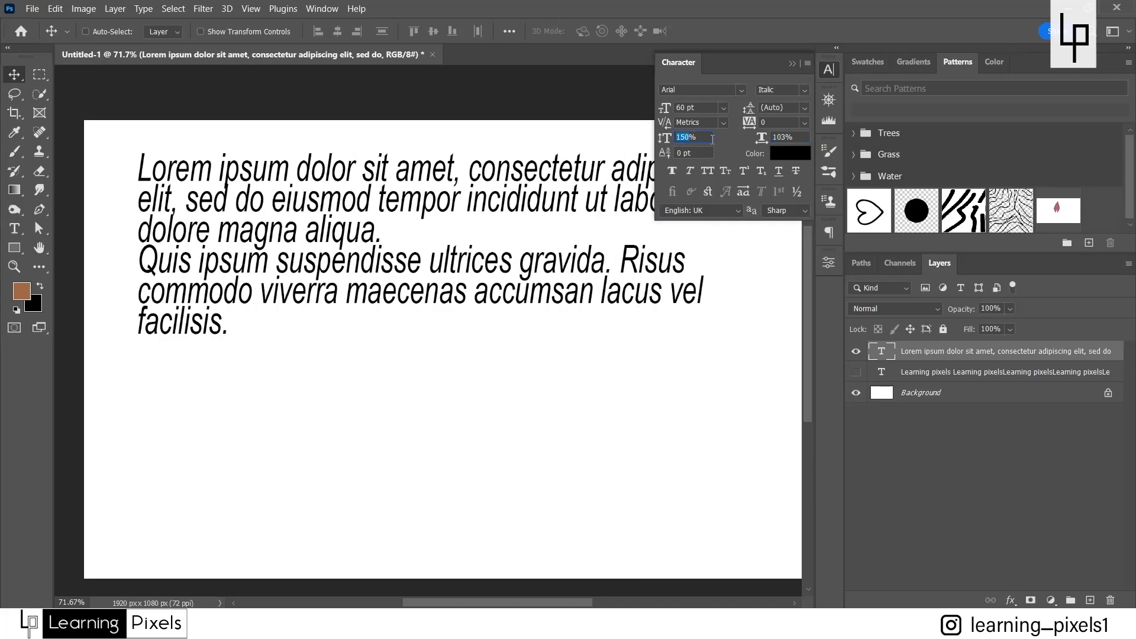
type("100")
key("Return")
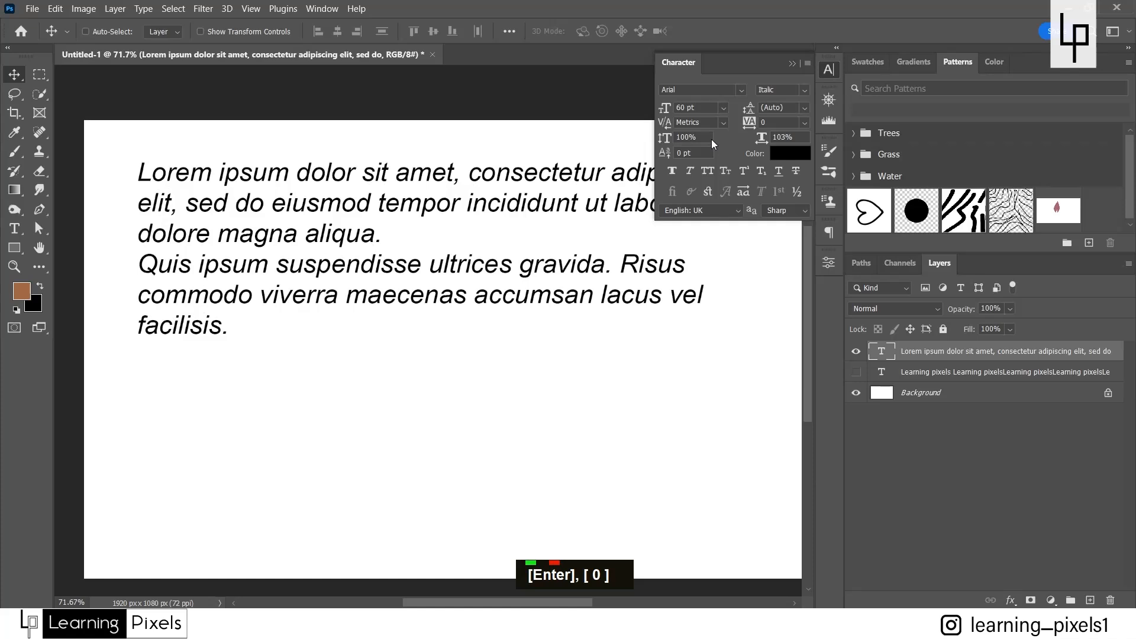
Narrow the Lorem ipsum paragraph's characters to a horizontal scale of 50%.
left_click(790, 137)
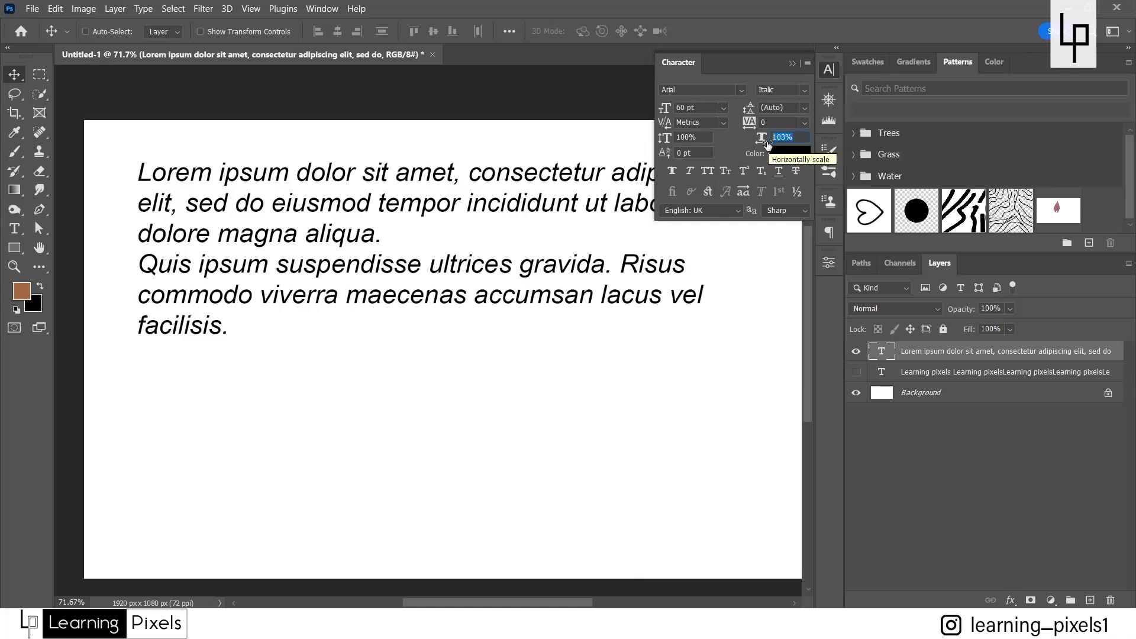
type("50")
key("Return")
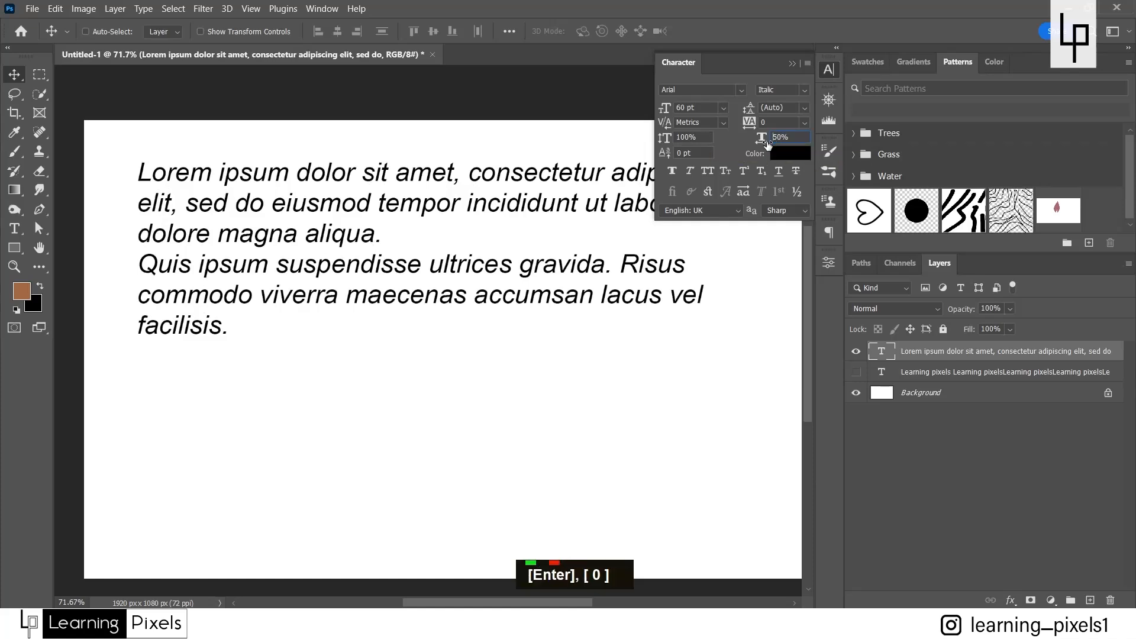
scroll(211, 173, "up", 2)
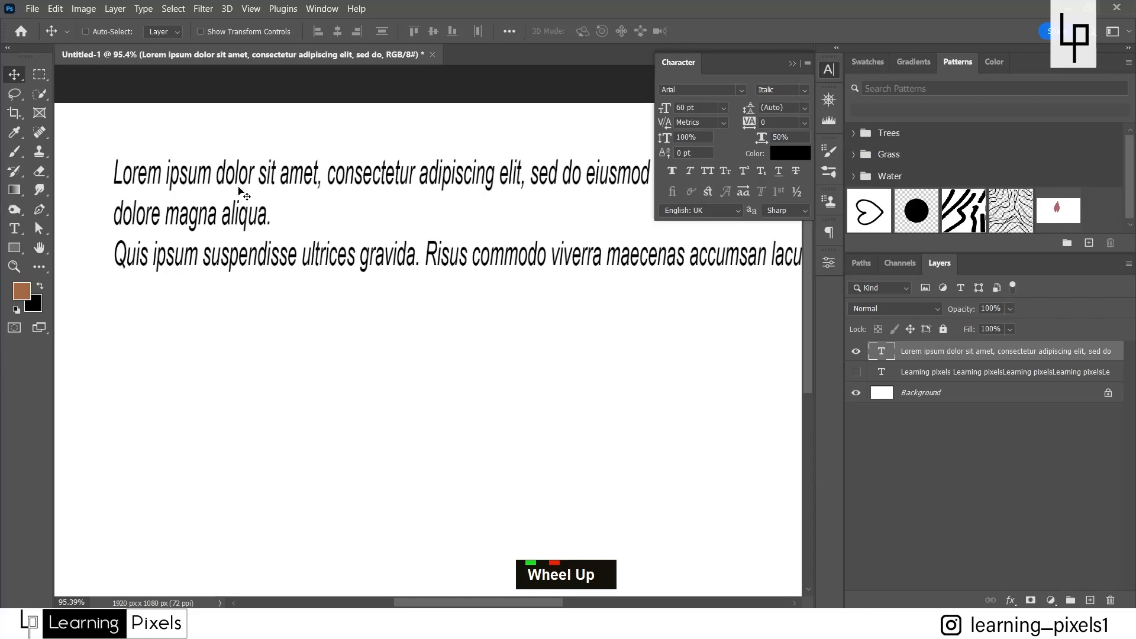
scroll(254, 198, "down", 1)
Stretch the Lorem ipsum paragraph's characters to a horizontal scale of 150%.
left_click_drag(794, 139, 726, 145)
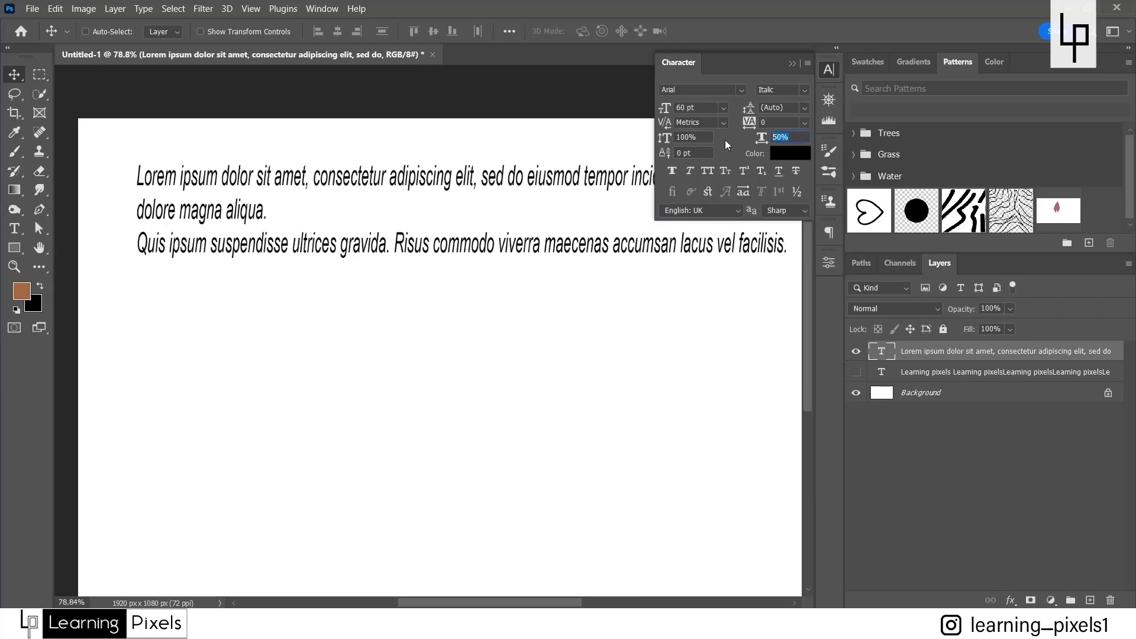
type("150")
key("Return")
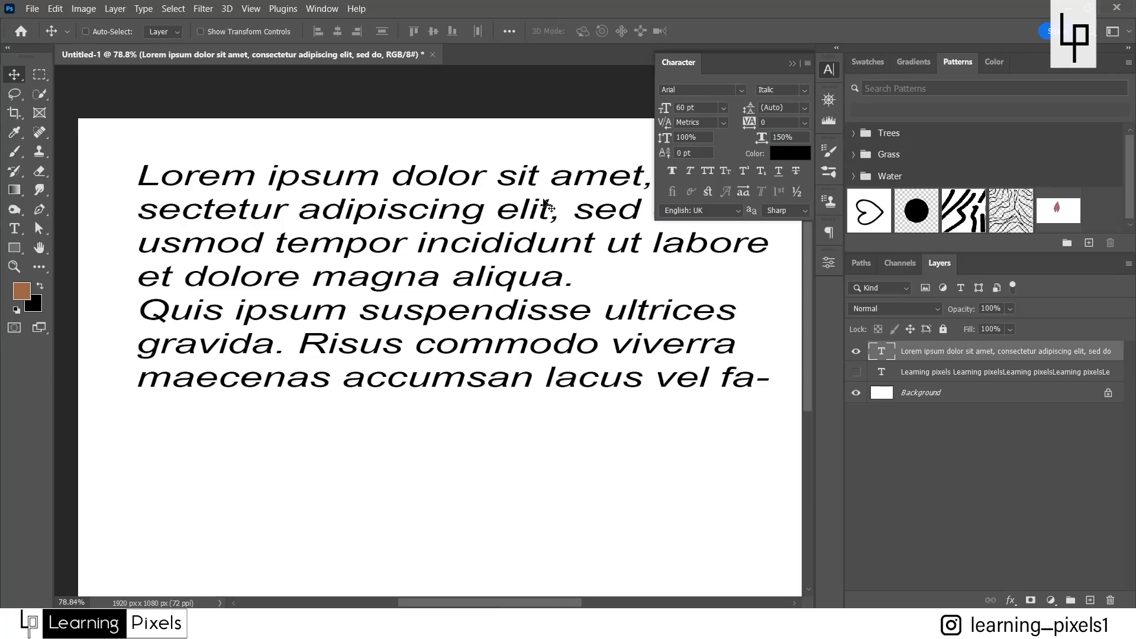
Return the horizontal scale of the Lorem ipsum paragraph's characters to 100%.
left_click_drag(795, 137, 746, 135)
type("100")
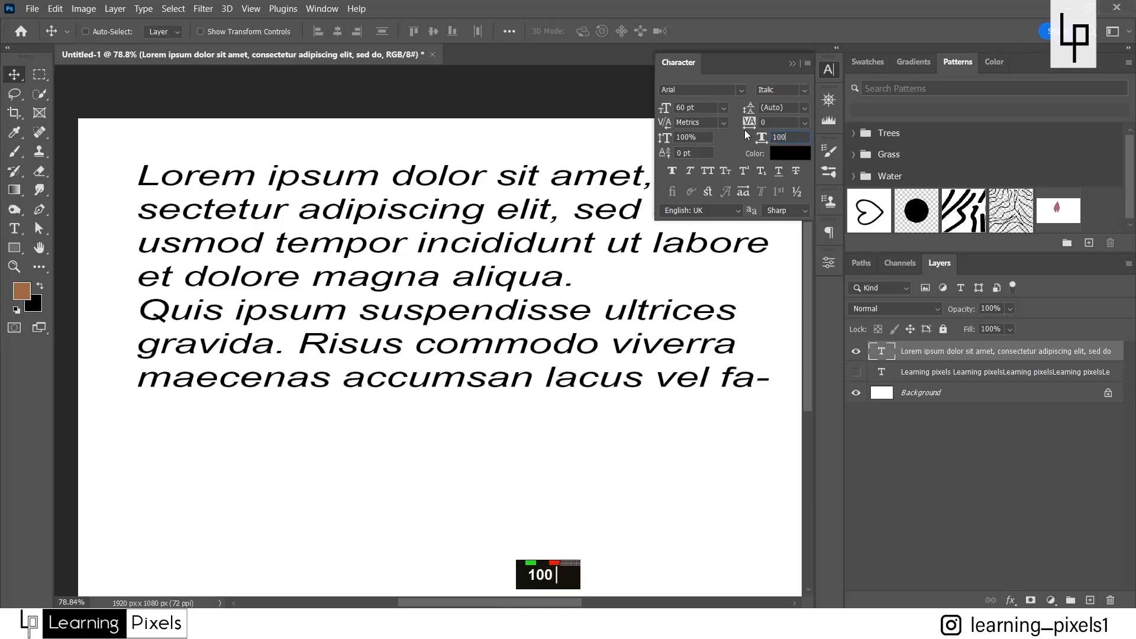
key("Return")
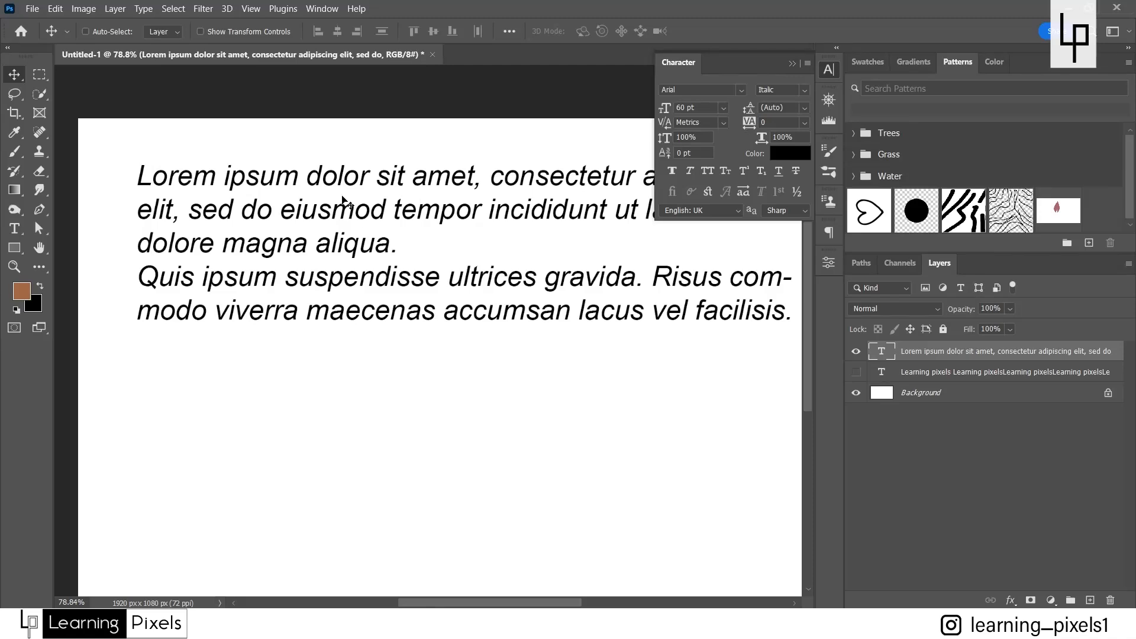
scroll(322, 189, "down", 2)
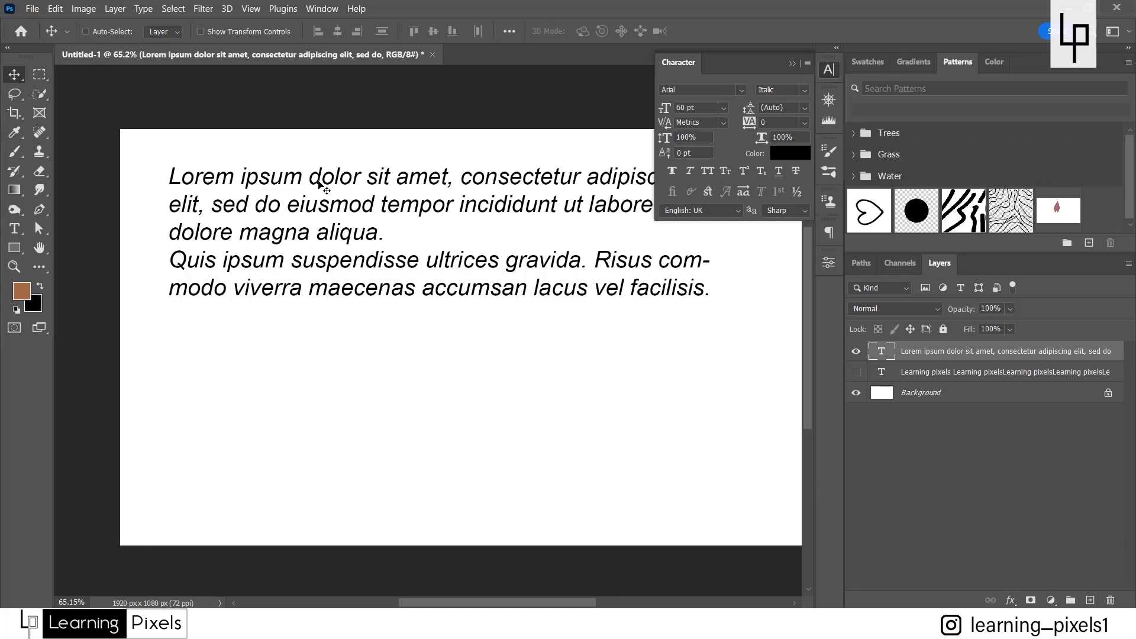
Increase the font size of the whole Lorem ipsum paragraph to 67 pt.
left_click(788, 142)
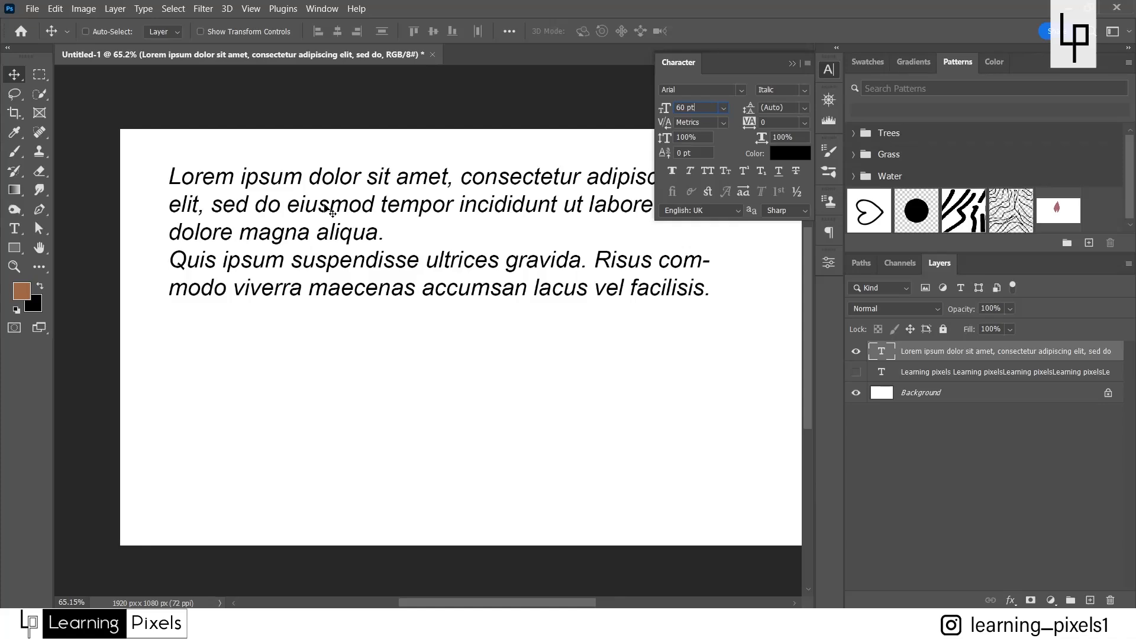
scroll(693, 108, "up", 4)
scroll(696, 108, "up", 1)
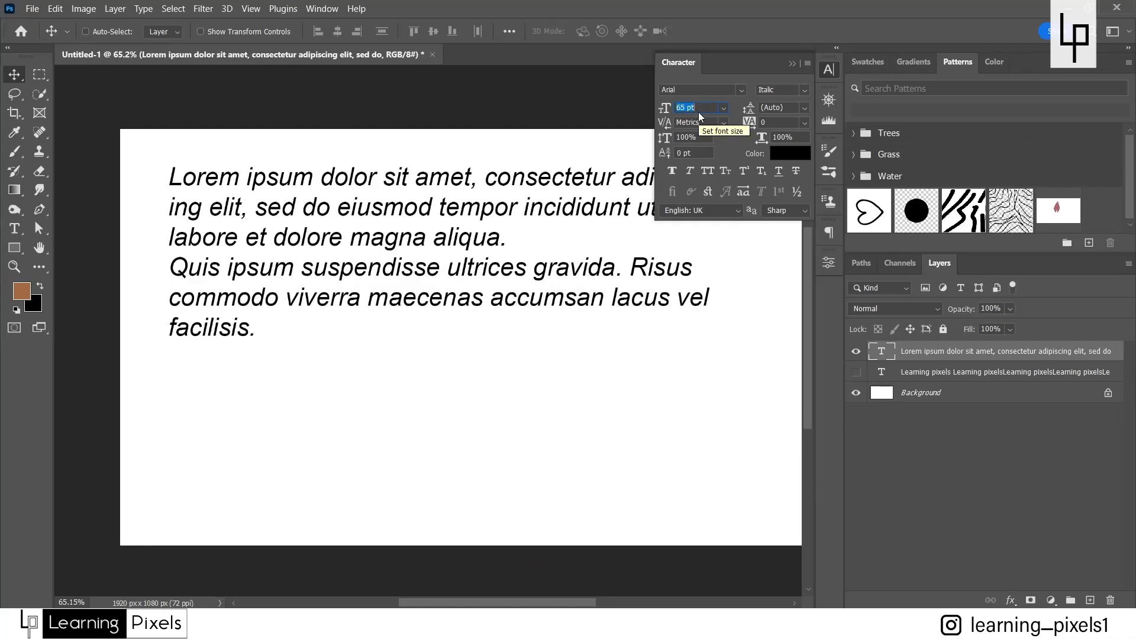
scroll(698, 112, "up", 2)
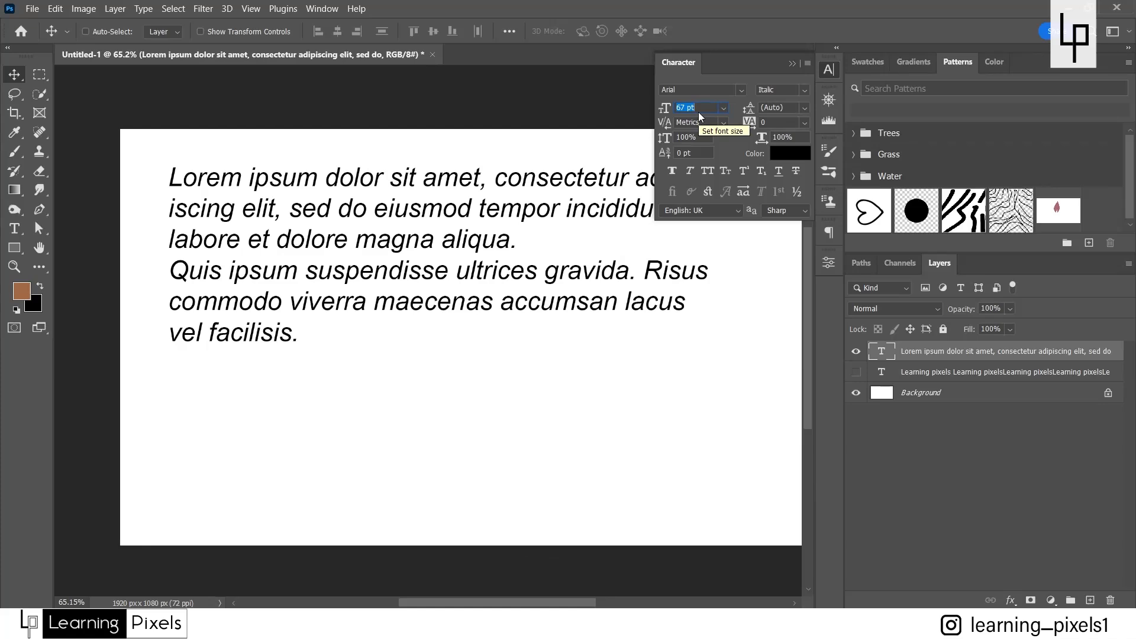
key("Return")
Select only the words "Lorem ipsum" at the start of the paragraph and set their font size to 150 pt.
left_click(16, 228)
left_click_drag(172, 177, 325, 178)
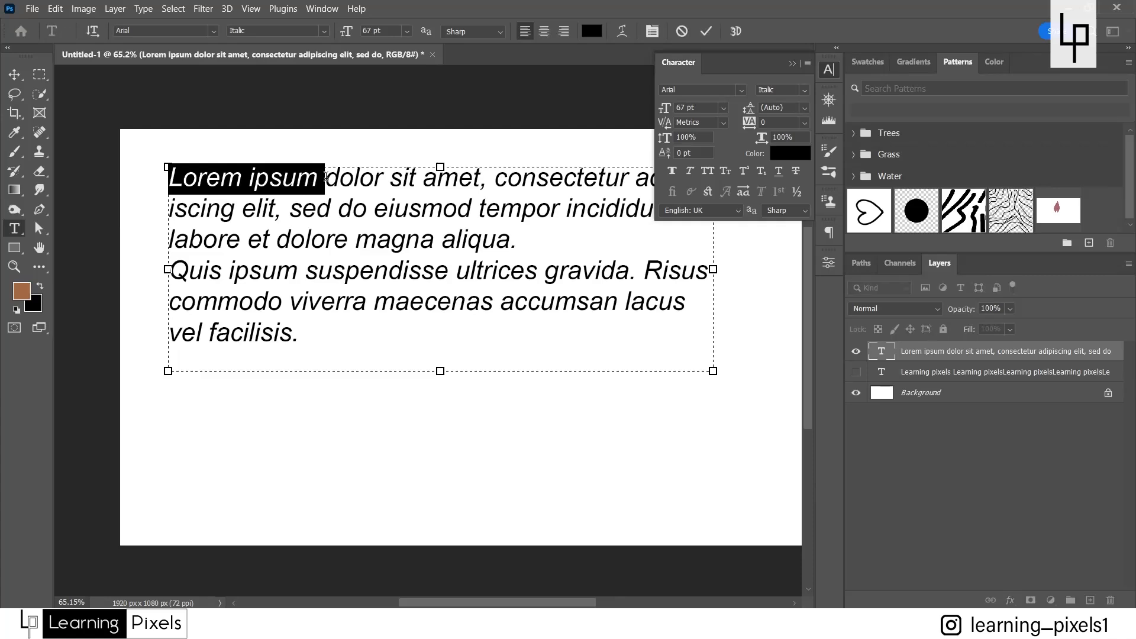
left_click(286, 177)
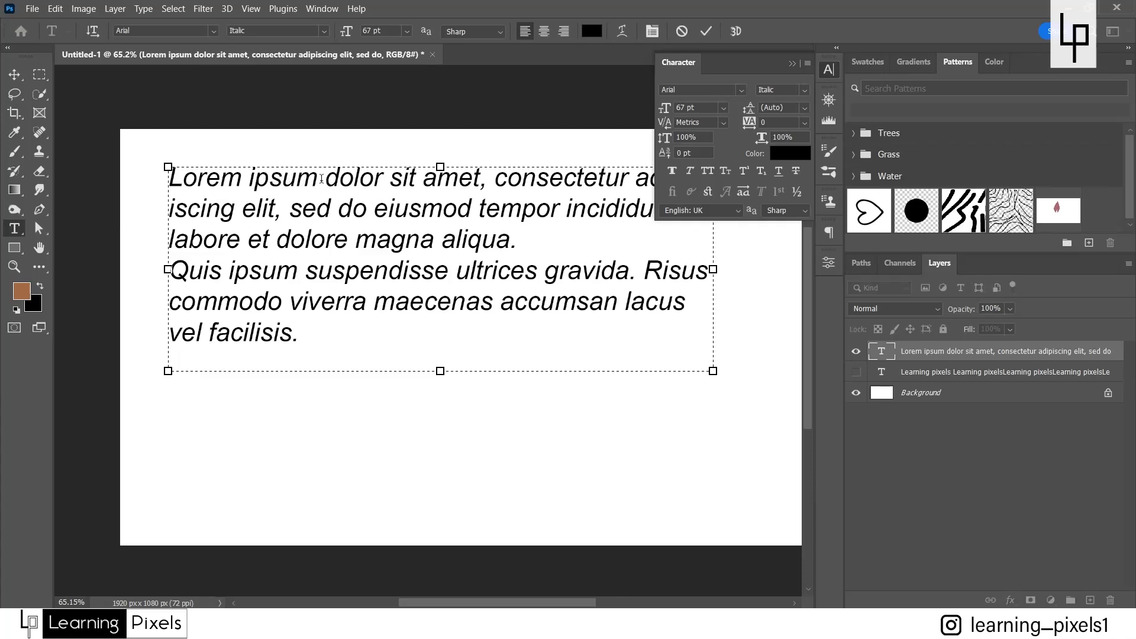
left_click(322, 179)
left_click_drag(321, 179, 160, 179)
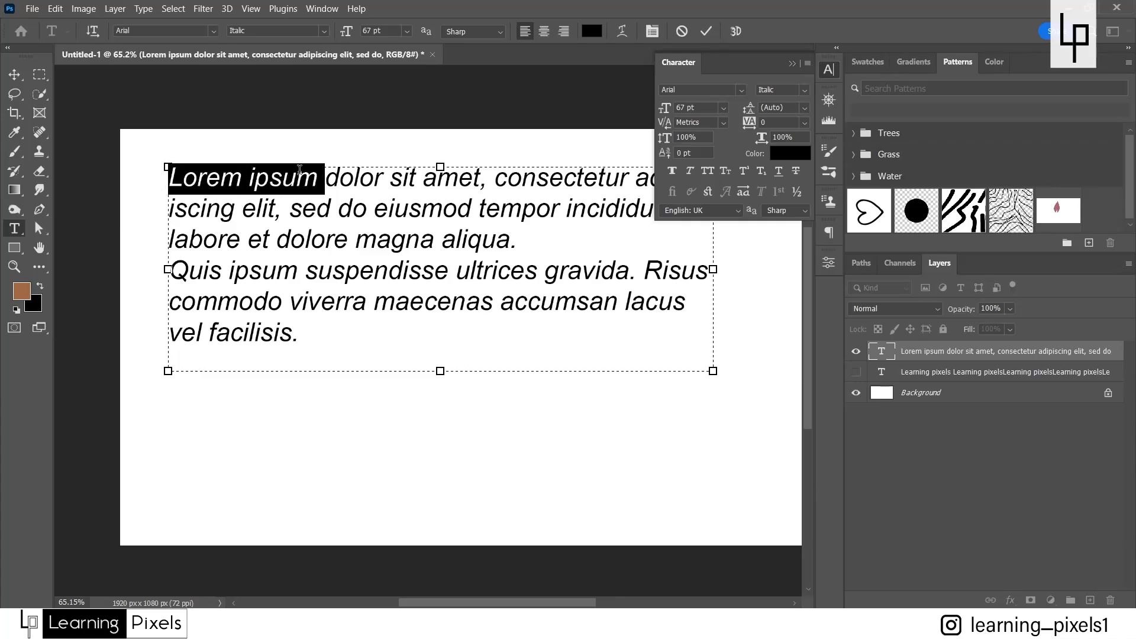
left_click(664, 107)
type("150")
key("Return")
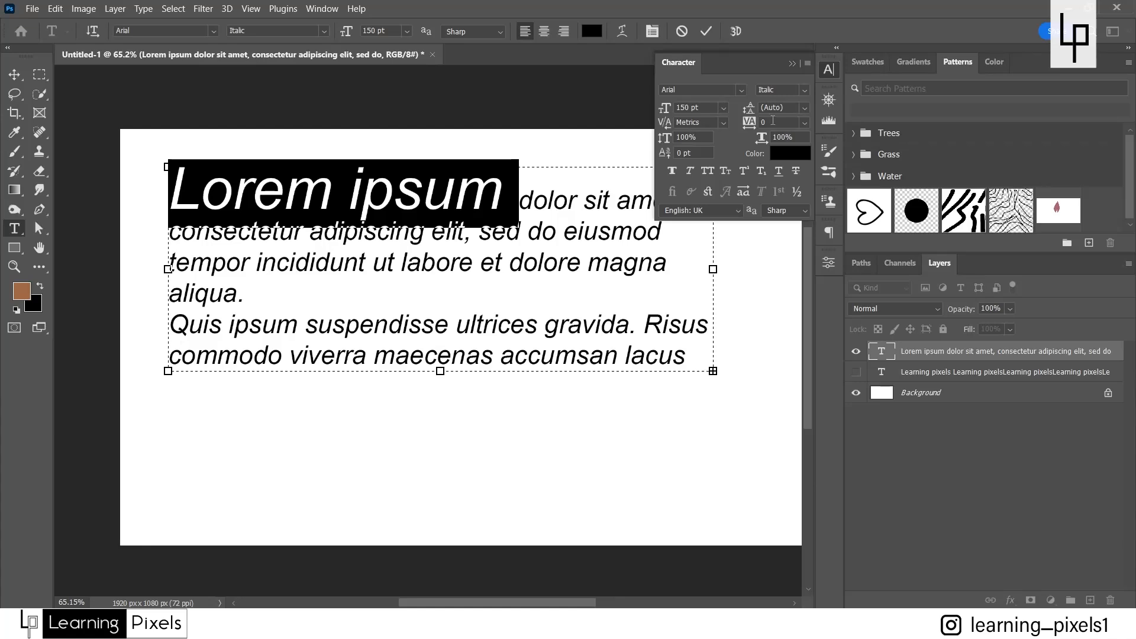
Set the tracking of the enlarged words "Lorem ipsum" to 160 and their leading to 188 pt.
mouse_move(752, 122)
left_mouse_down()
mouse_move(769, 123)
mouse_move(762, 109)
left_mouse_up()
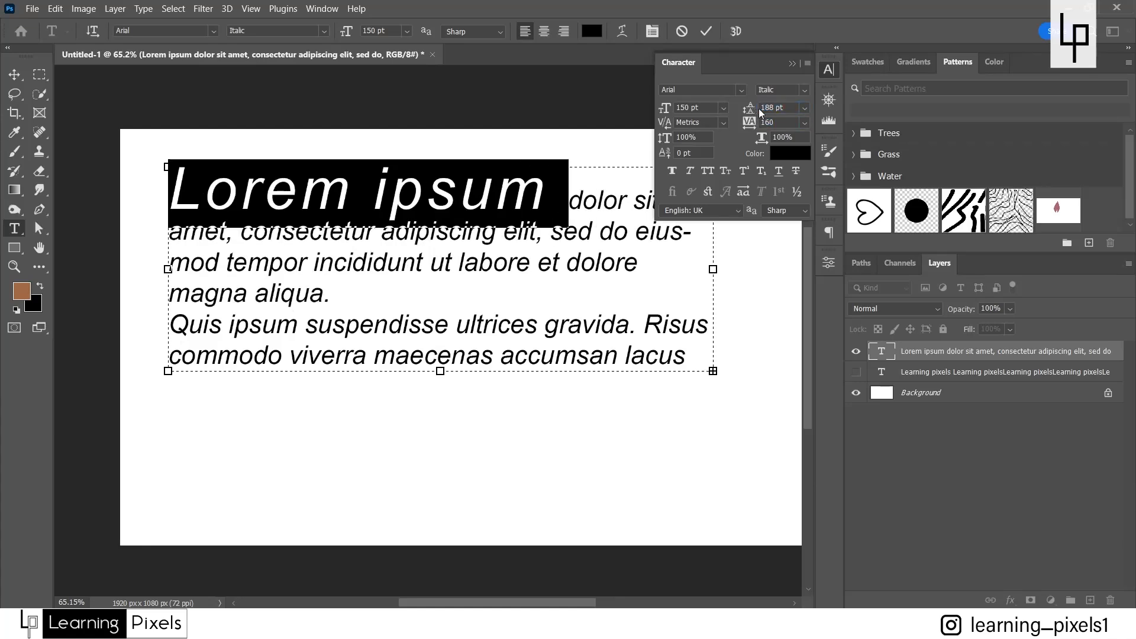
left_click(240, 232)
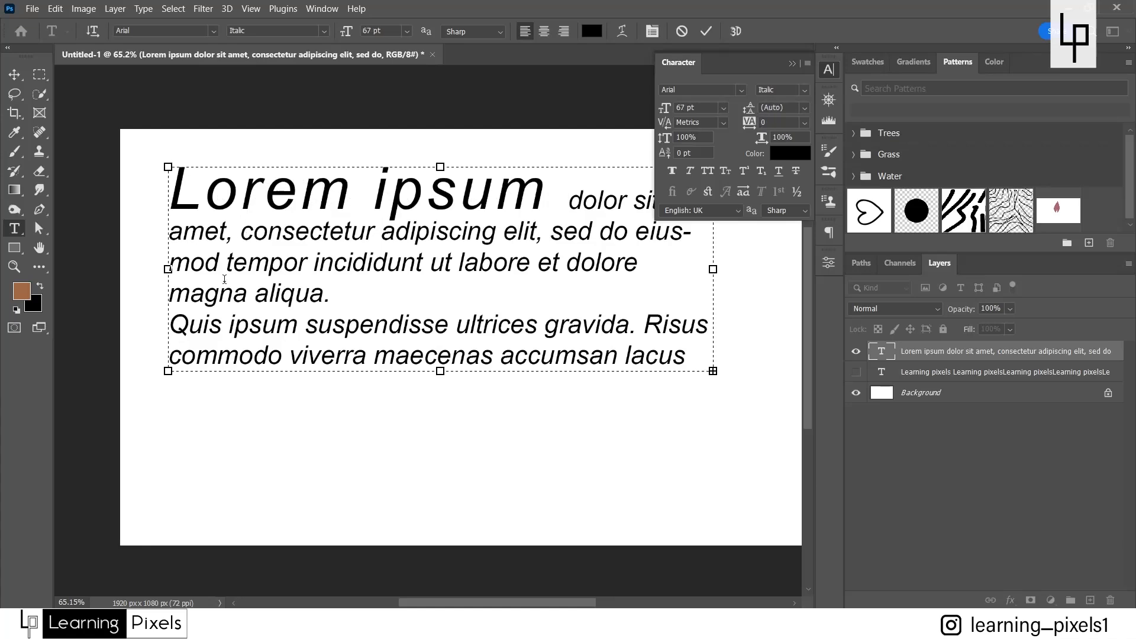
Set the leading of the lines from "mod tempor" to "magna aliqua." to 104 pt and commit the text edits.
left_click_drag(172, 262, 341, 298)
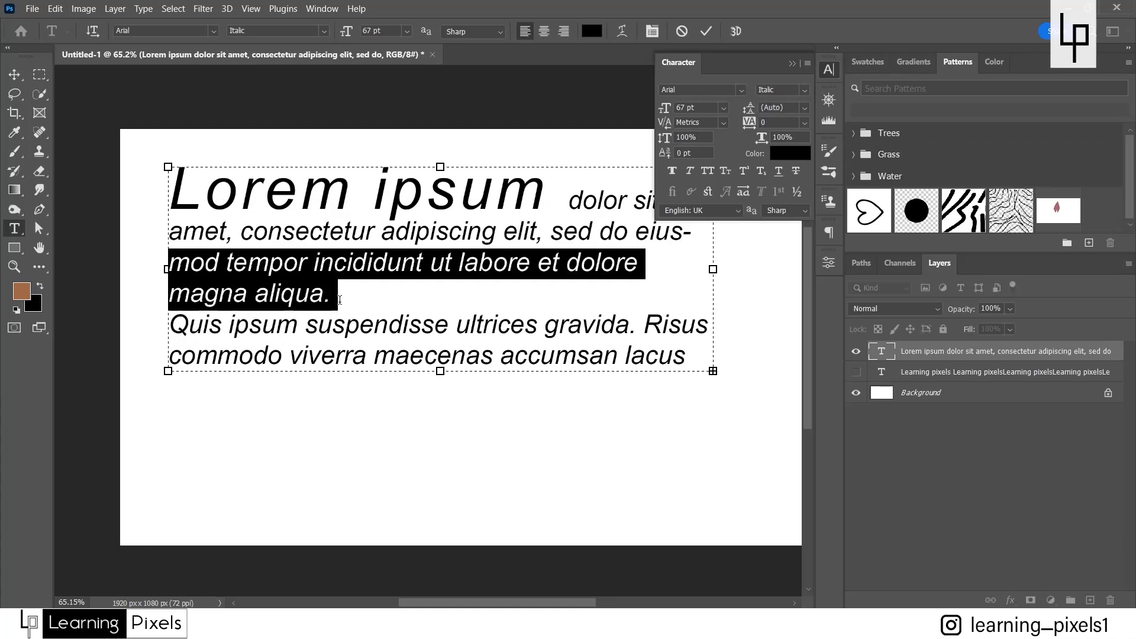
left_click_drag(750, 111, 754, 116)
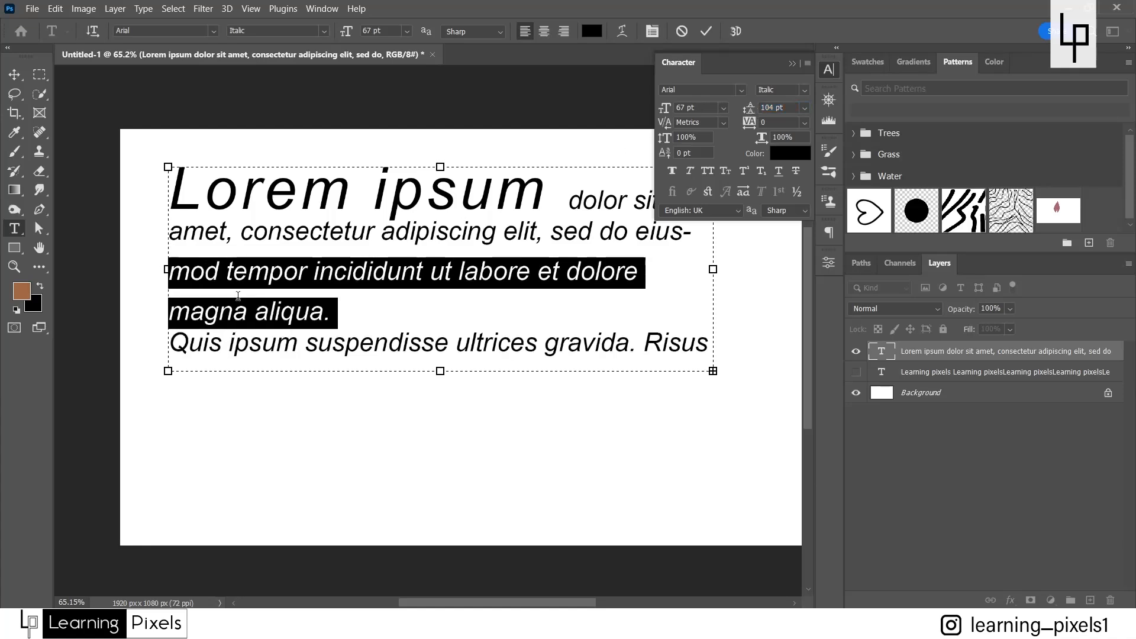
left_click(324, 269)
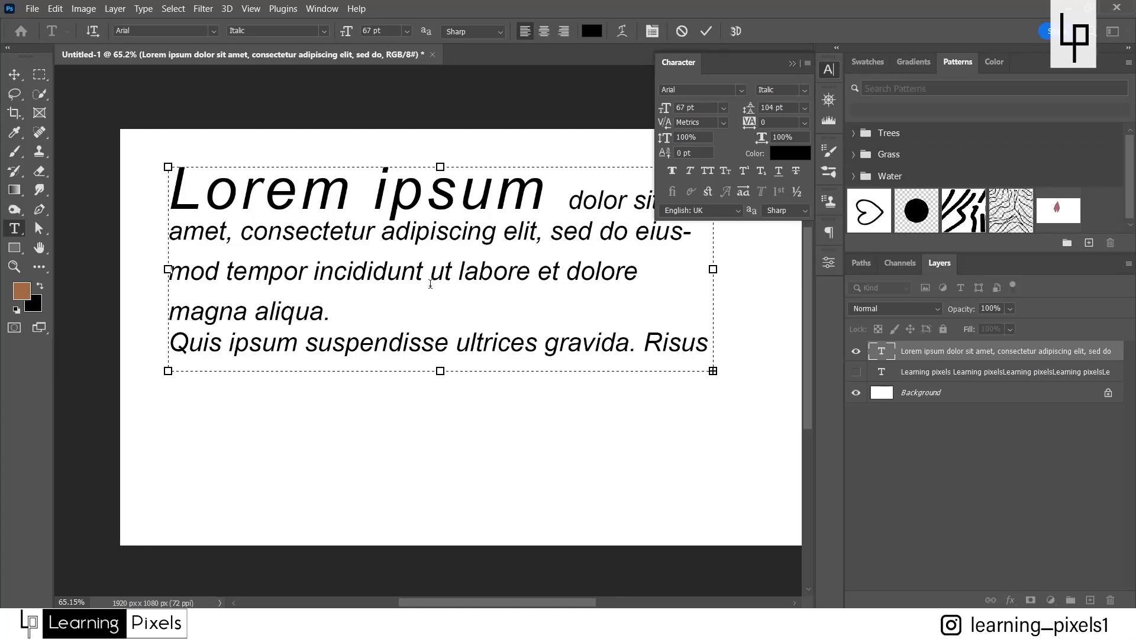
left_click(708, 32)
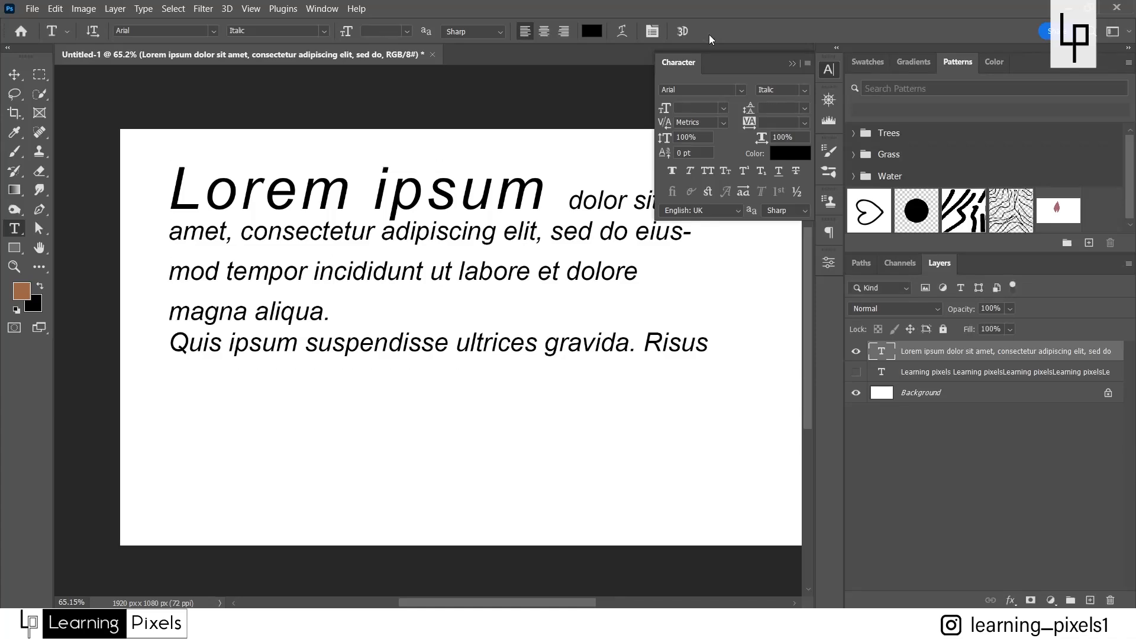
Delete the formatted Lorem ipsum text layer.
left_click(14, 74)
key("Delete")
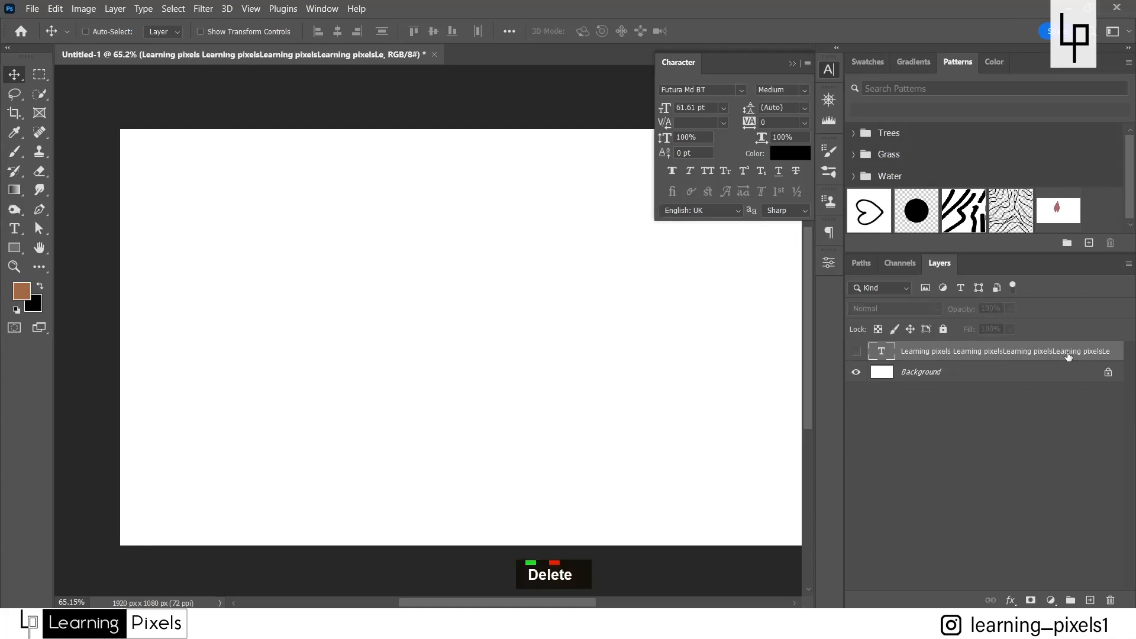
Draw a new paragraph text box in the left part of the canvas and select its placeholder text.
left_click(14, 228)
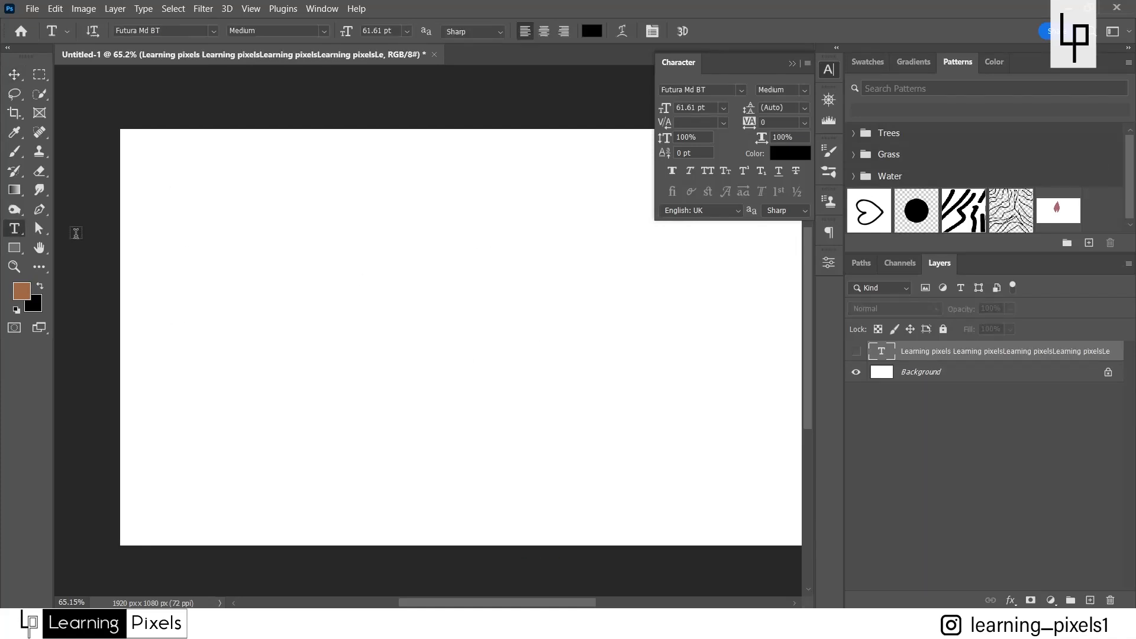
mouse_move(164, 169)
left_mouse_down()
mouse_move(509, 390)
mouse_move(469, 507)
mouse_move(460, 496)
left_mouse_up()
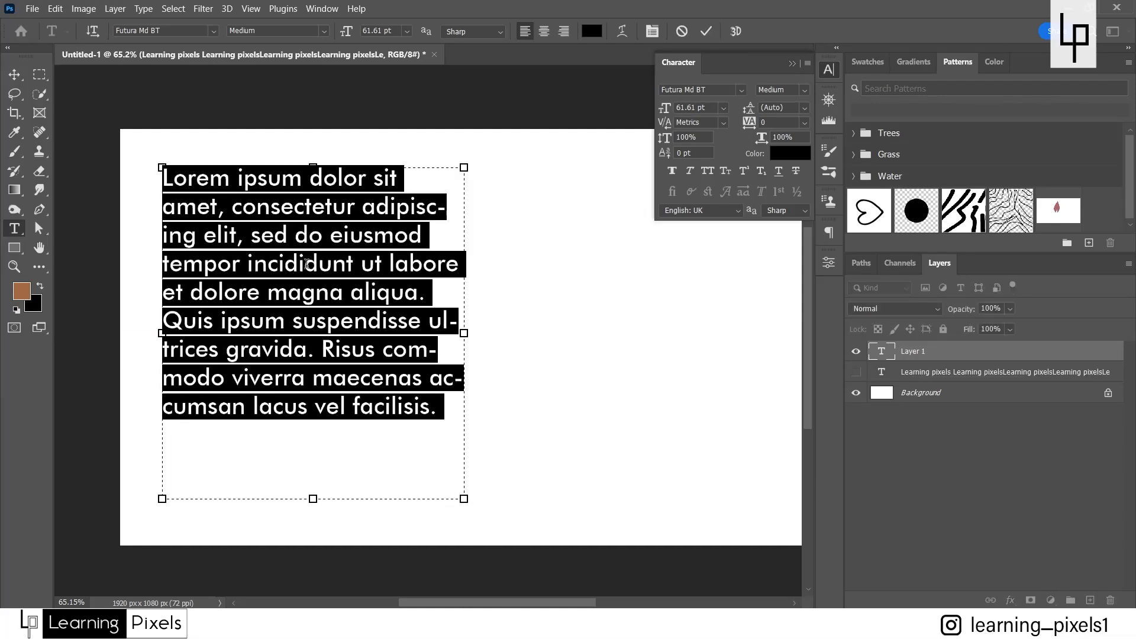
left_click(253, 194)
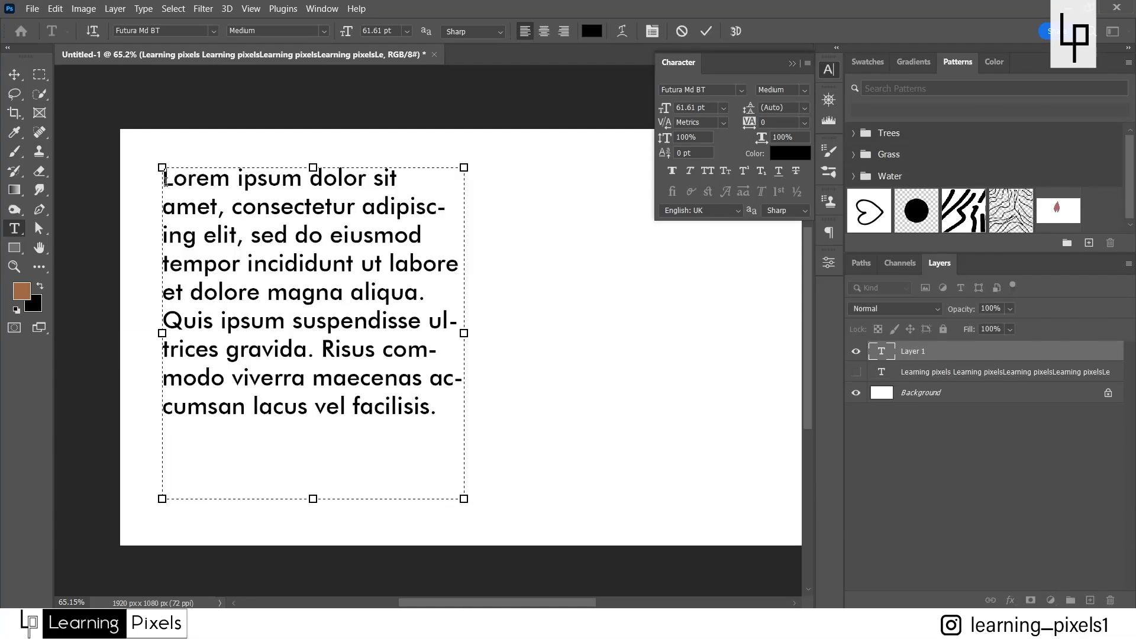
left_click_drag(166, 178, 473, 442)
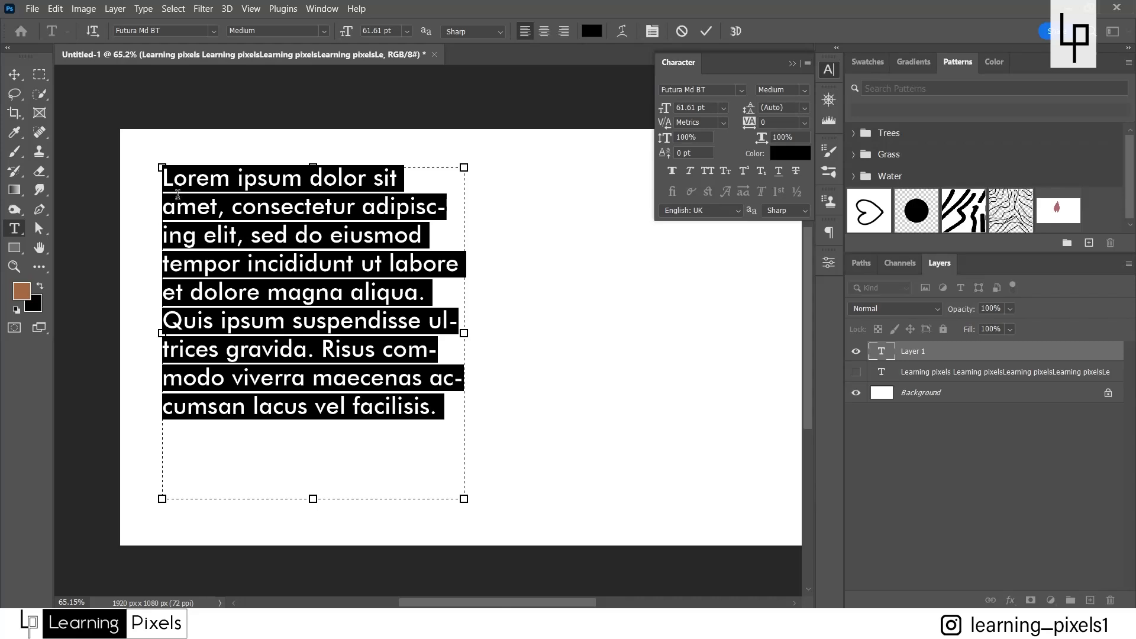
left_click_drag(172, 177, 285, 201)
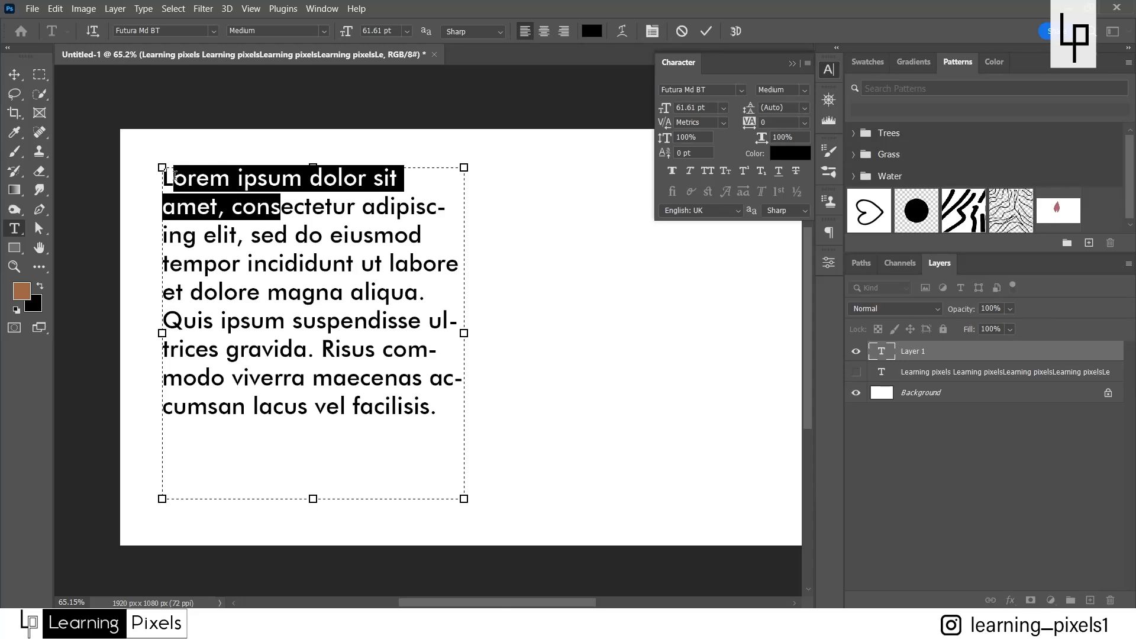
left_click_drag(171, 177, 436, 428)
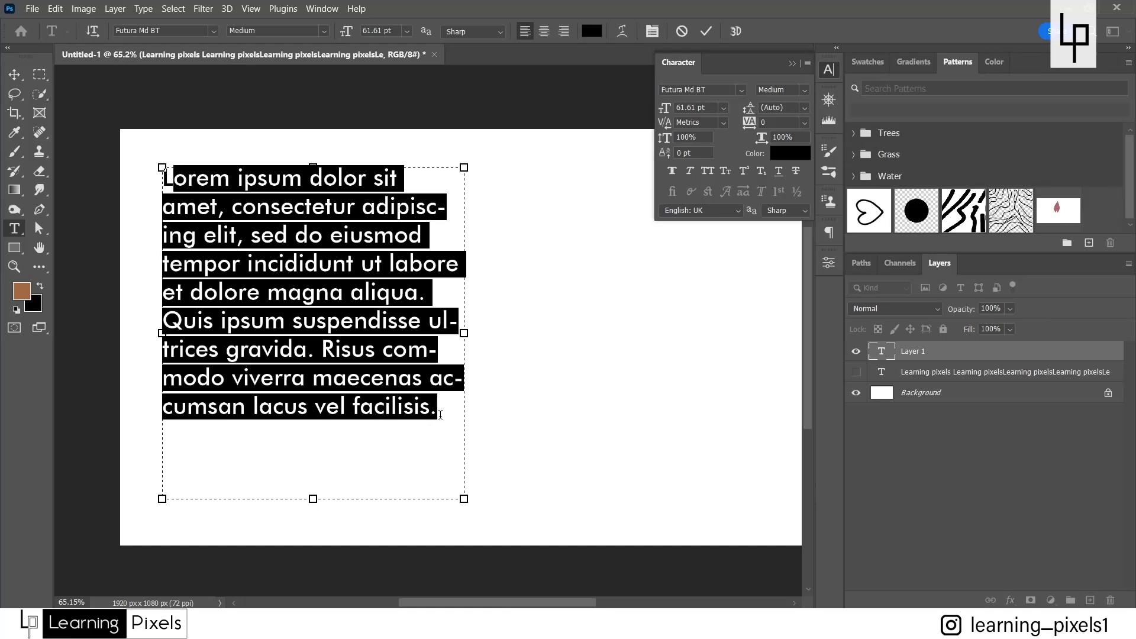
Paste Lorem Ipsum placeholder text at the end of the new paragraph.
left_click(440, 414)
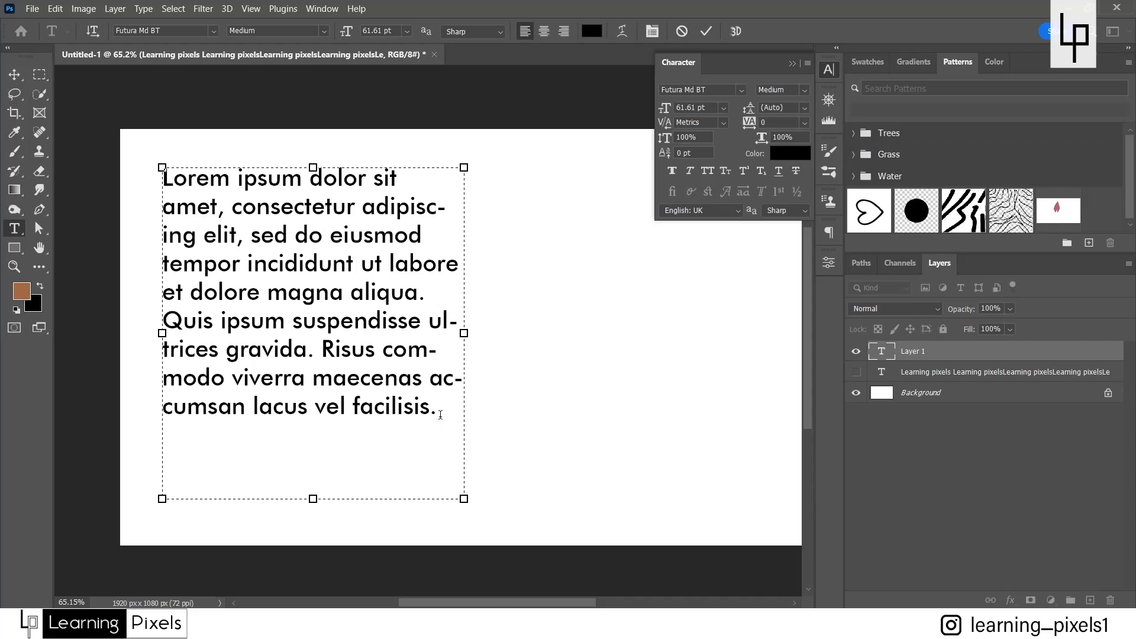
left_click(143, 8)
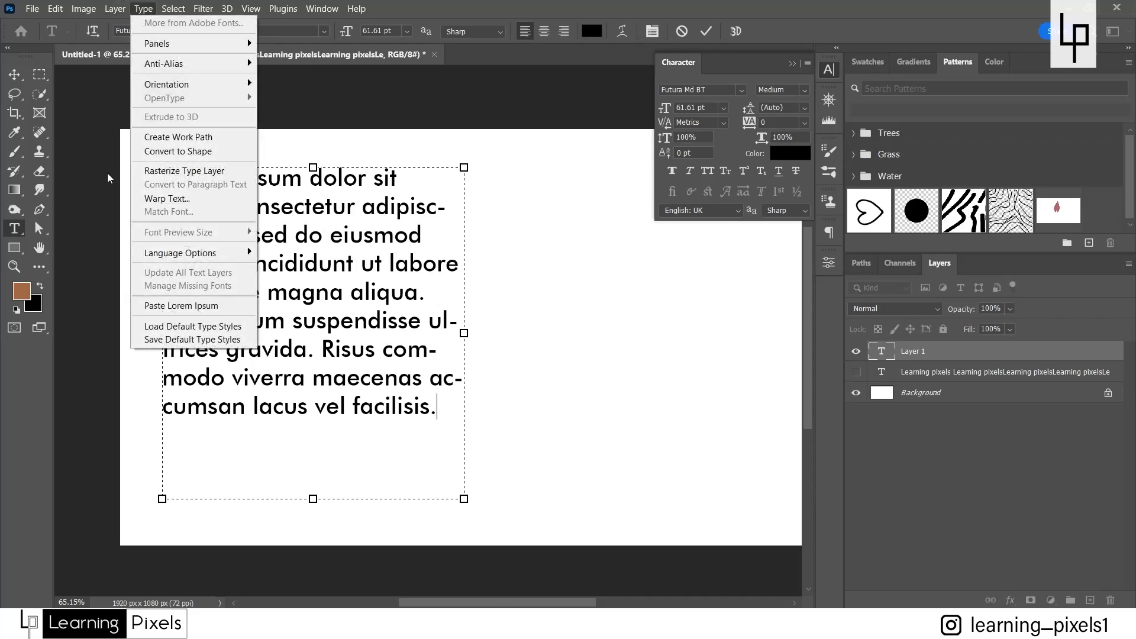
left_click(189, 306)
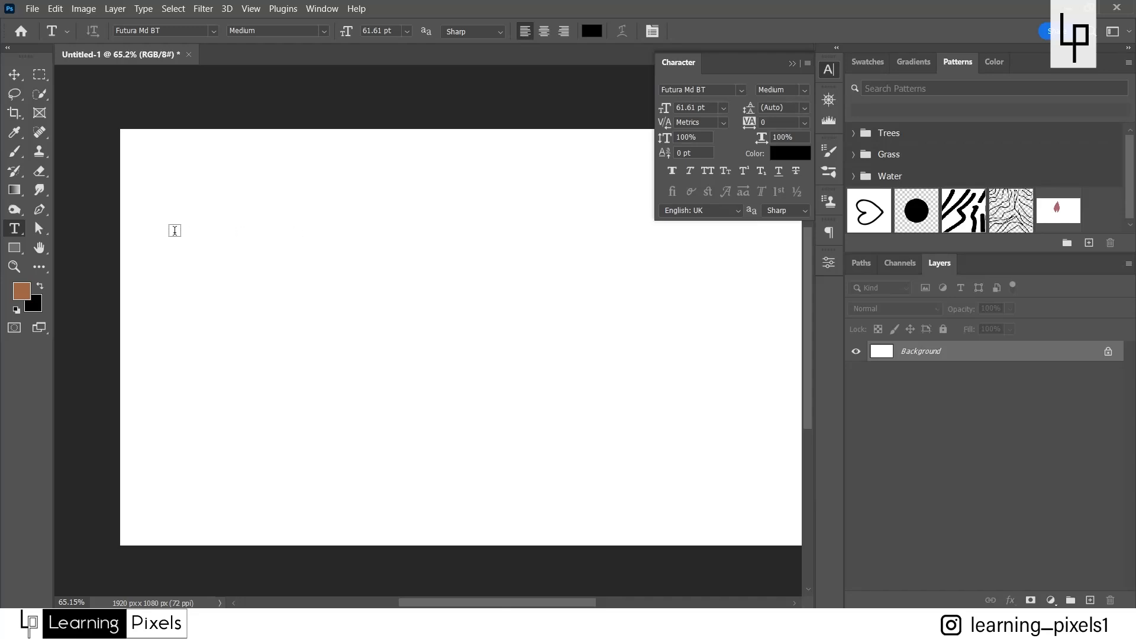
Add a Lorem Ipsum point text near the canvas's upper-left corner, commit it and switch to the Move tool.
left_click(190, 201)
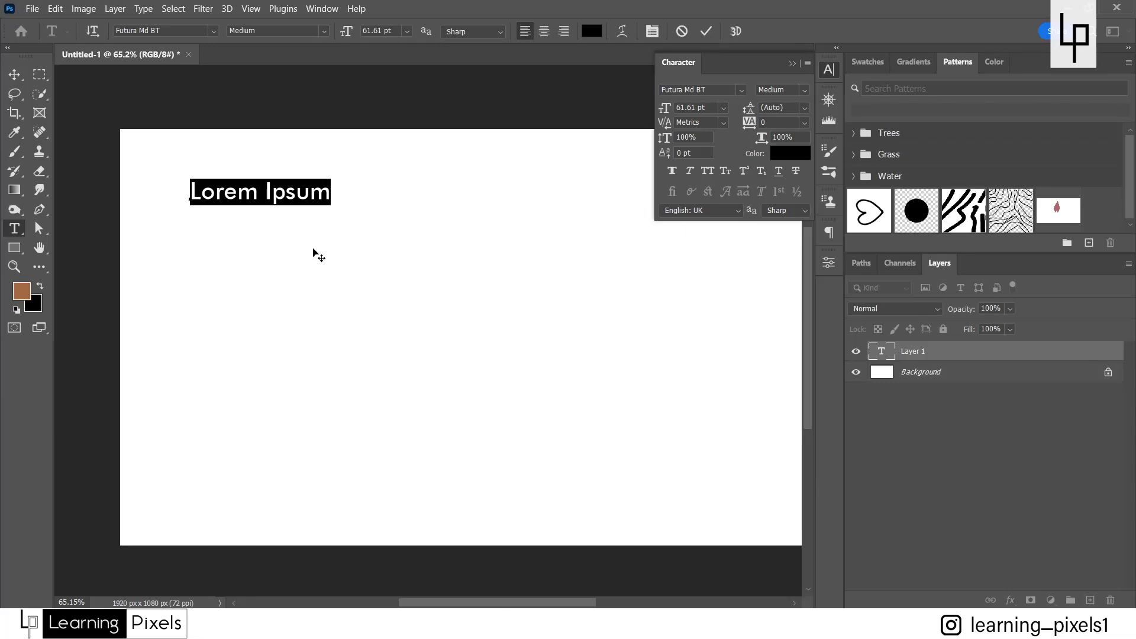
left_click(703, 33)
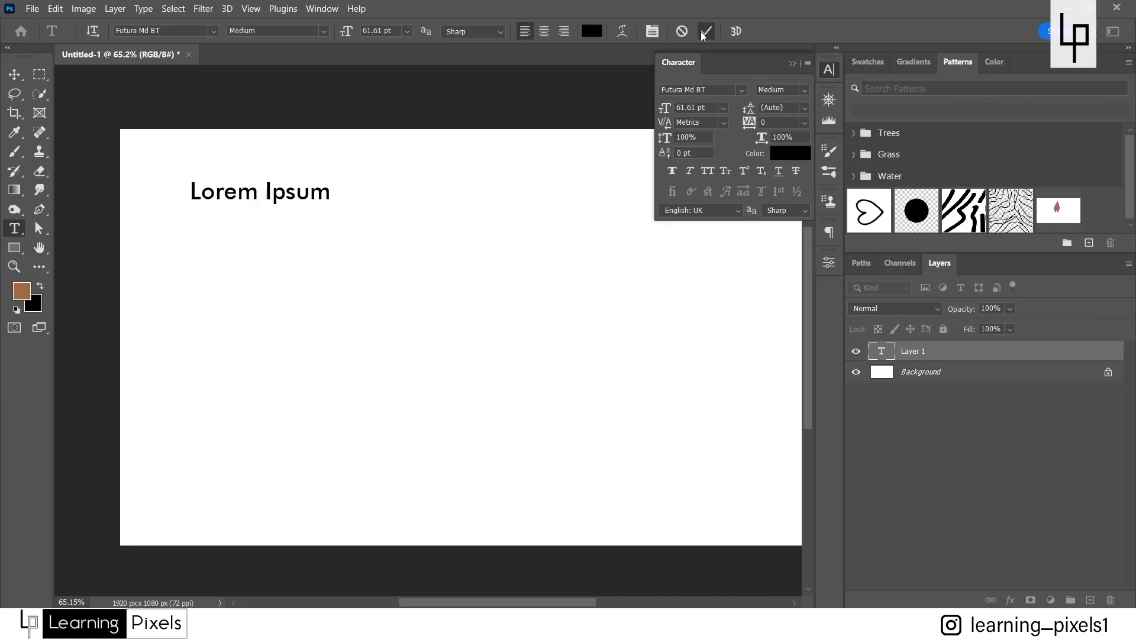
left_click(14, 78)
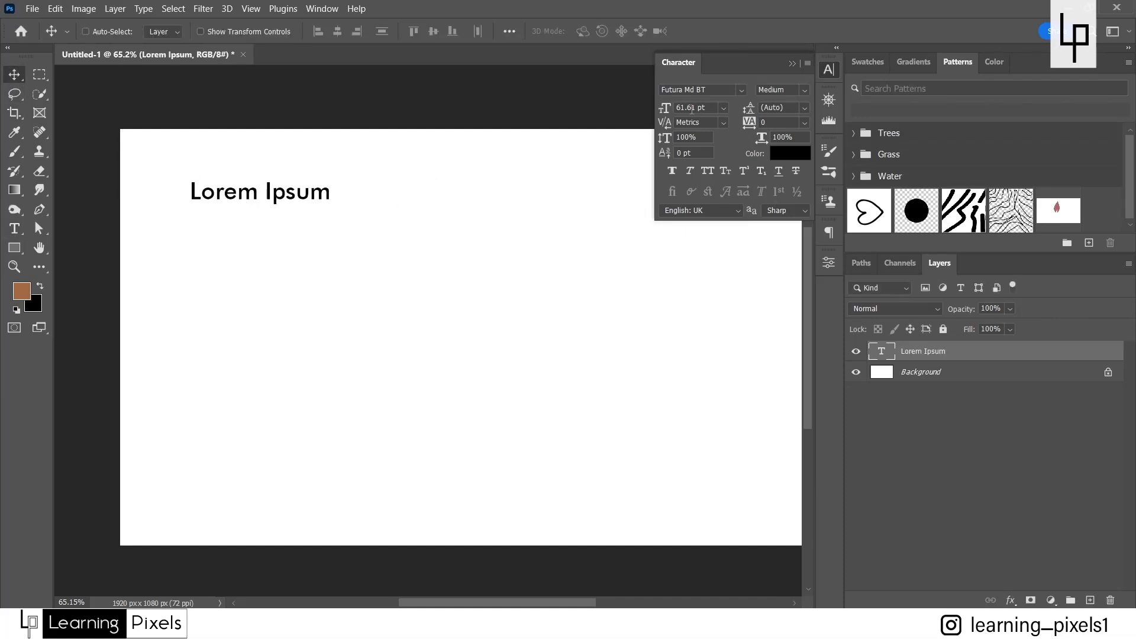
Set the font size of the Lorem Ipsum text layer to 64 pt.
scroll(691, 109, "up", 4)
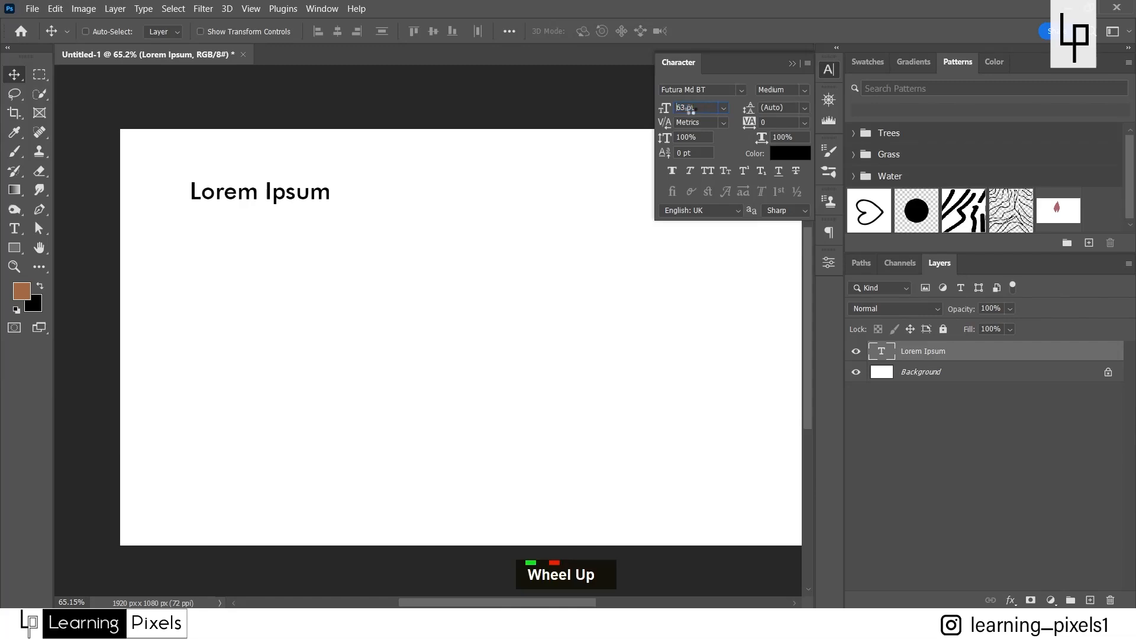
scroll(691, 108, "down", 2)
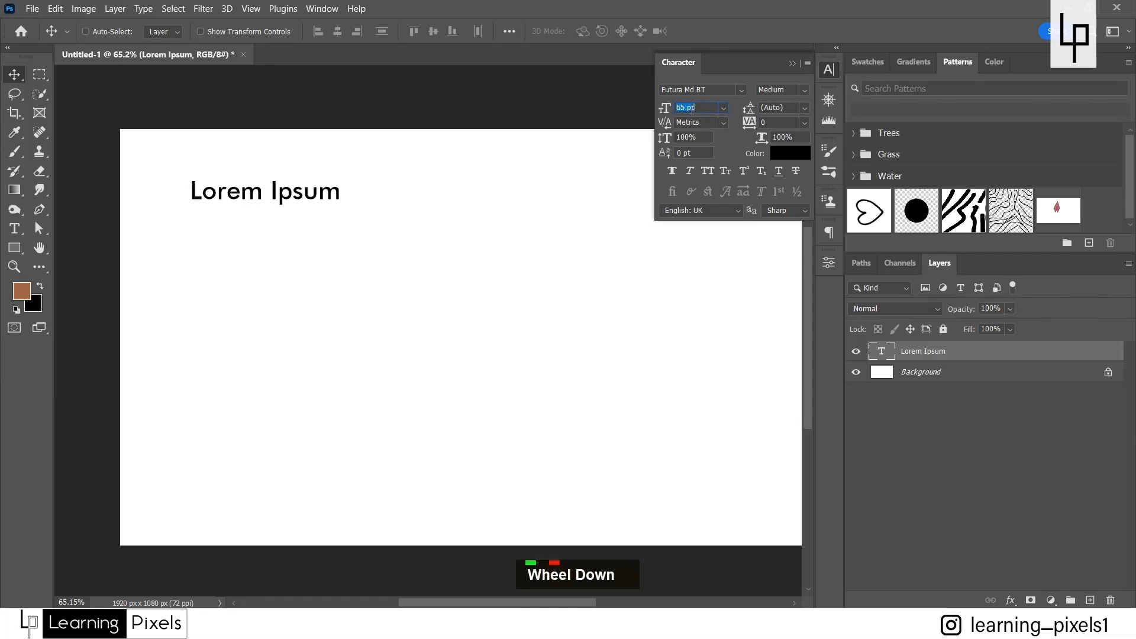
left_click(792, 107)
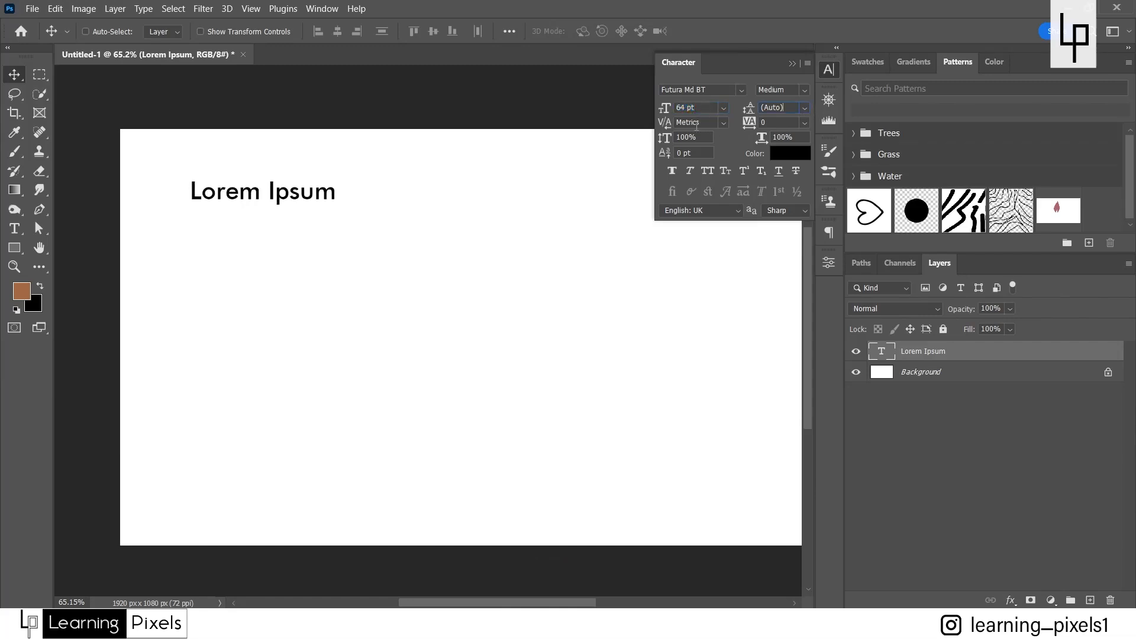
key("Return")
Apply faux bold to the whole Lorem Ipsum text and remove it again.
left_click(672, 172)
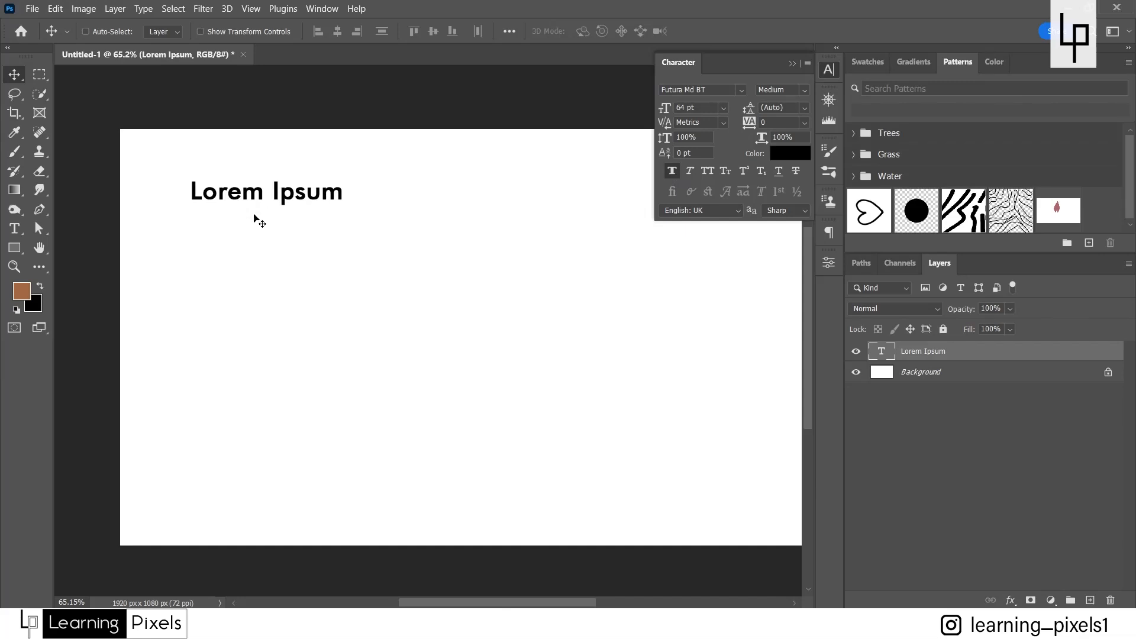
scroll(224, 194, "up", 3)
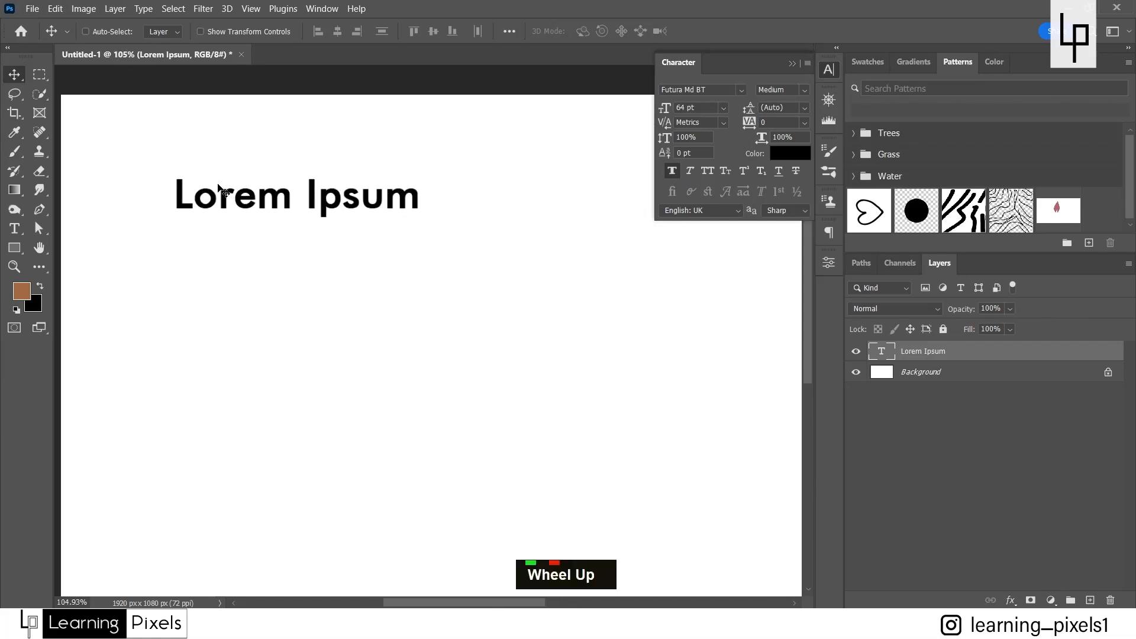
scroll(225, 195, "down", 1)
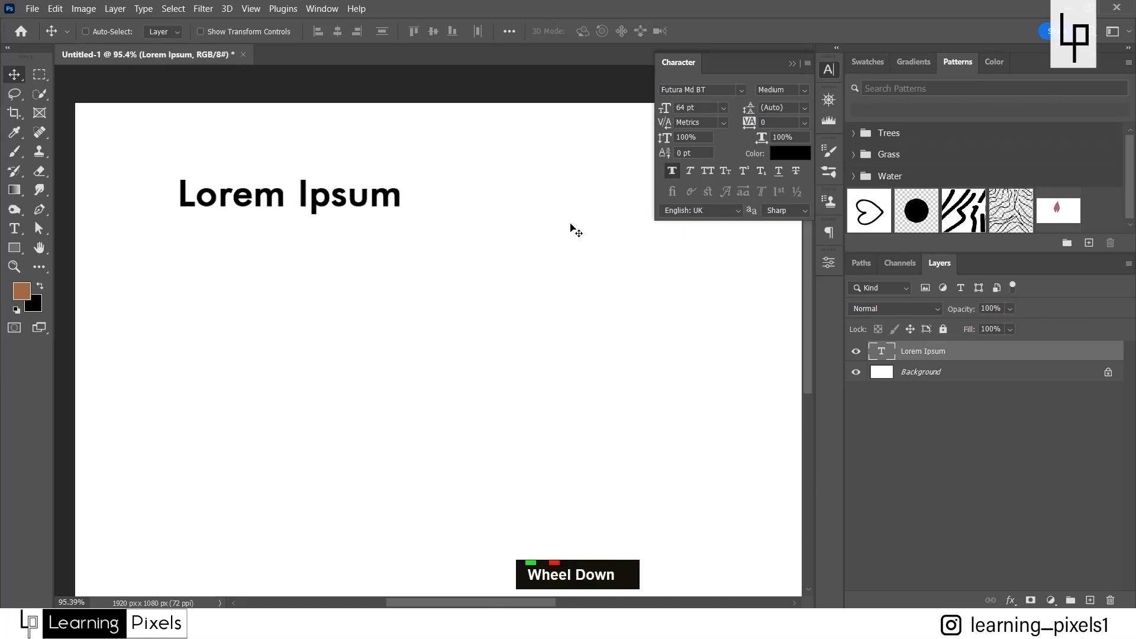
left_click(673, 173)
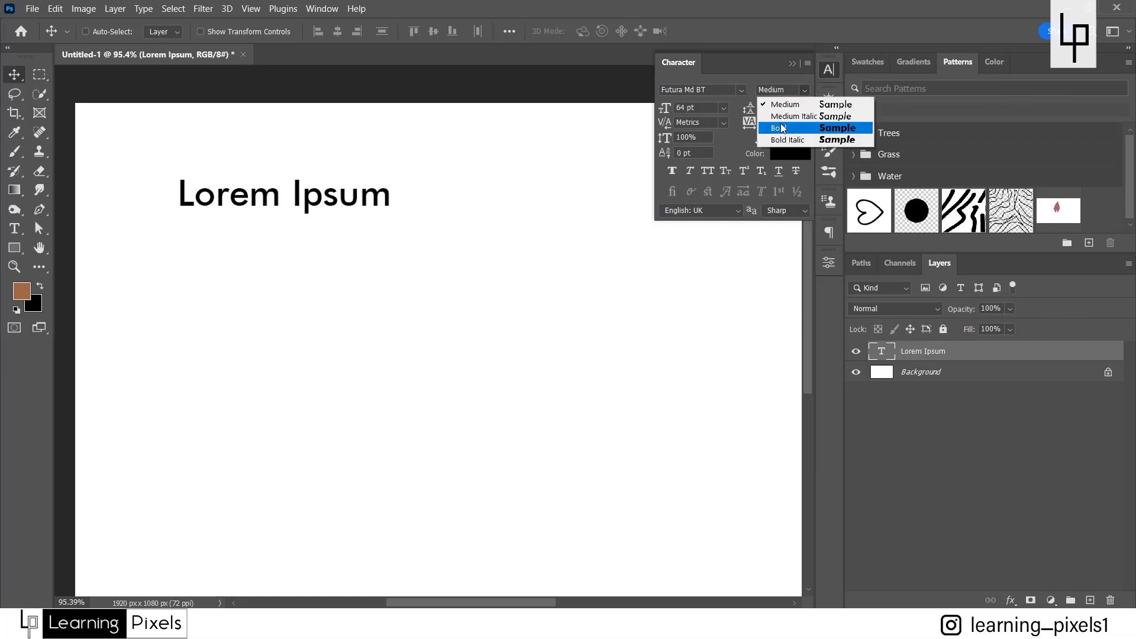
left_click(726, 75)
Change the Lorem Ipsum text's font to Funny and check its available font styles.
left_click(740, 90)
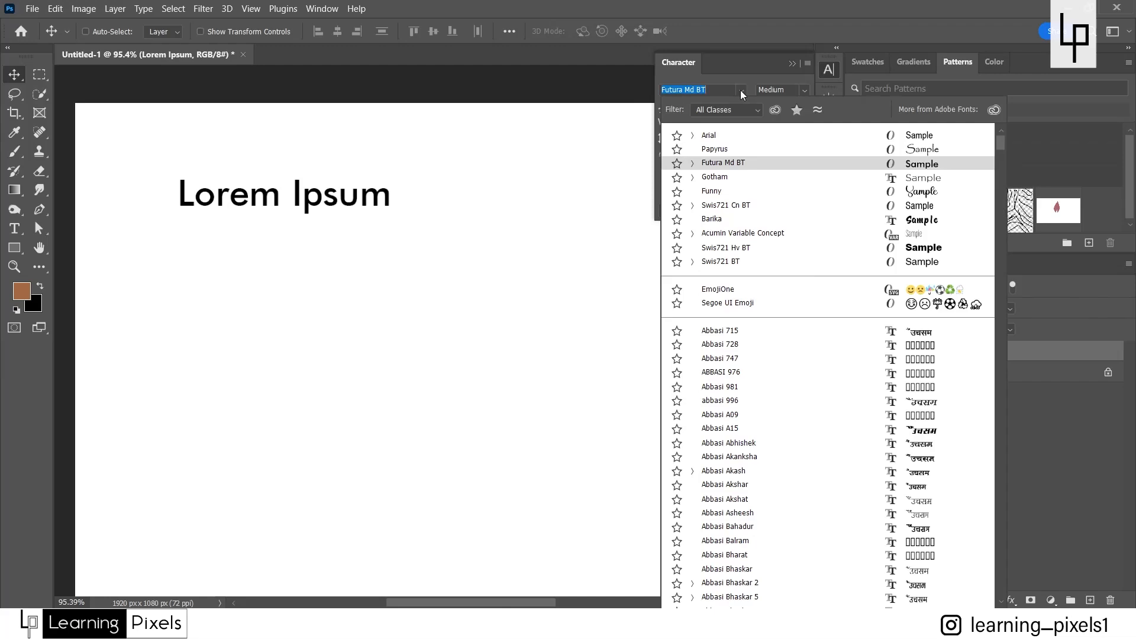
left_click(891, 196)
left_click(804, 91)
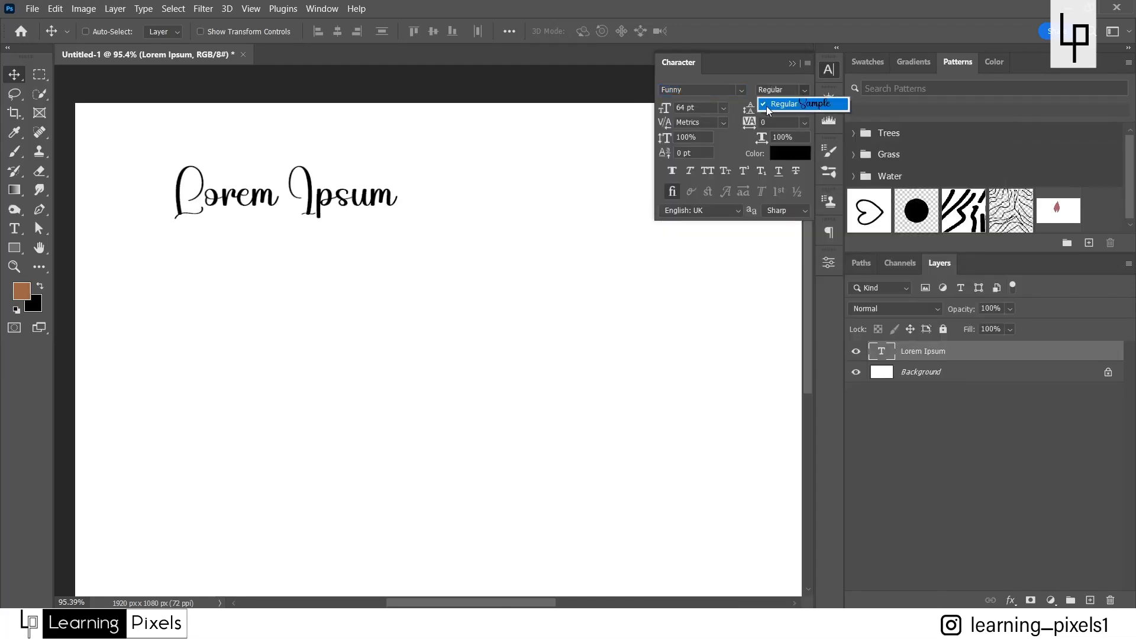
left_click(718, 79)
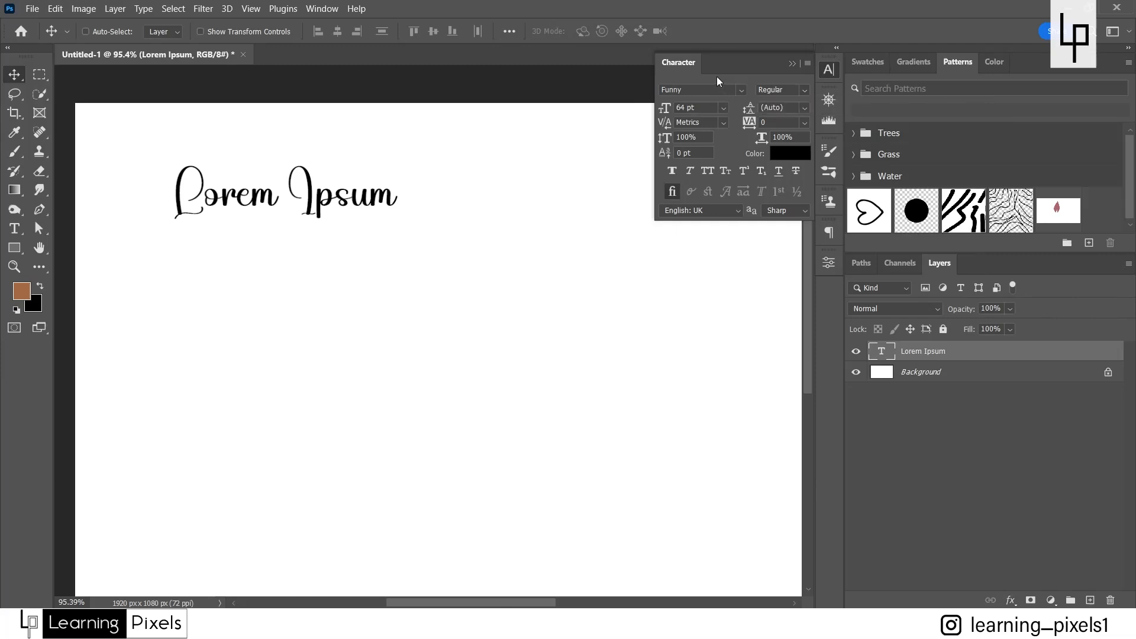
Try faux bold and faux italic on the whole Lorem Ipsum text, then turn them off.
left_click(672, 172)
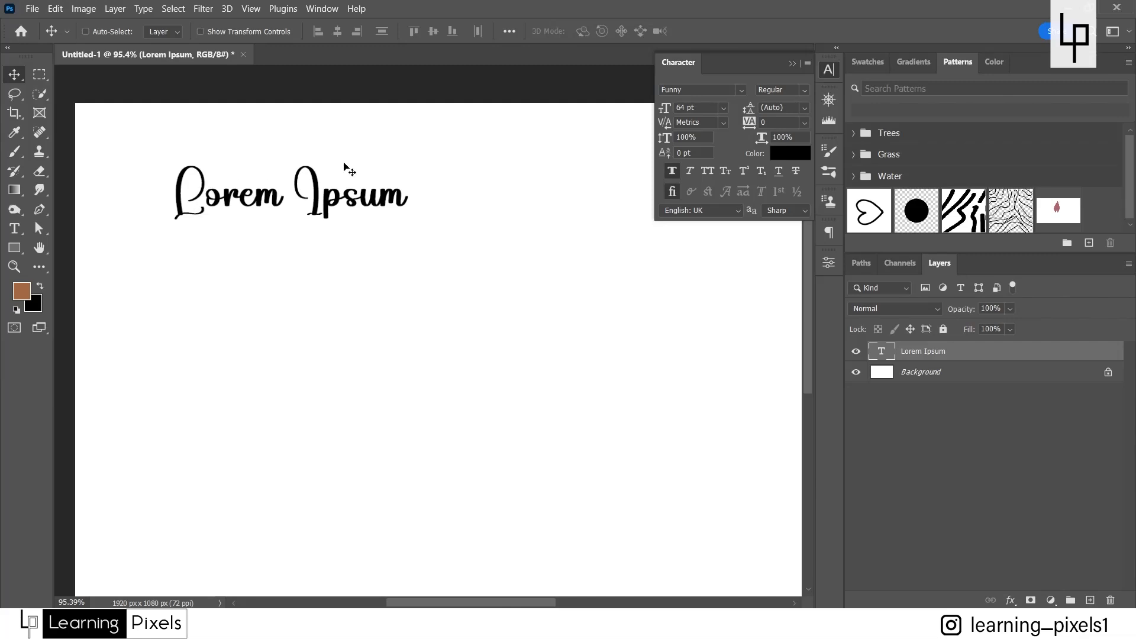
left_click(691, 172)
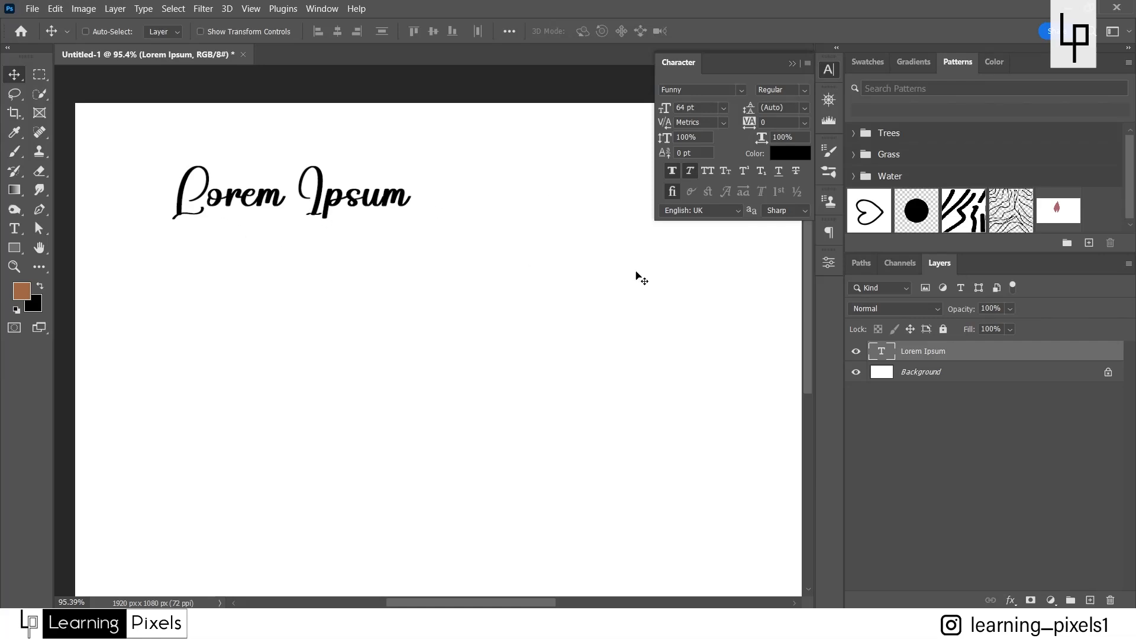
left_click(691, 172)
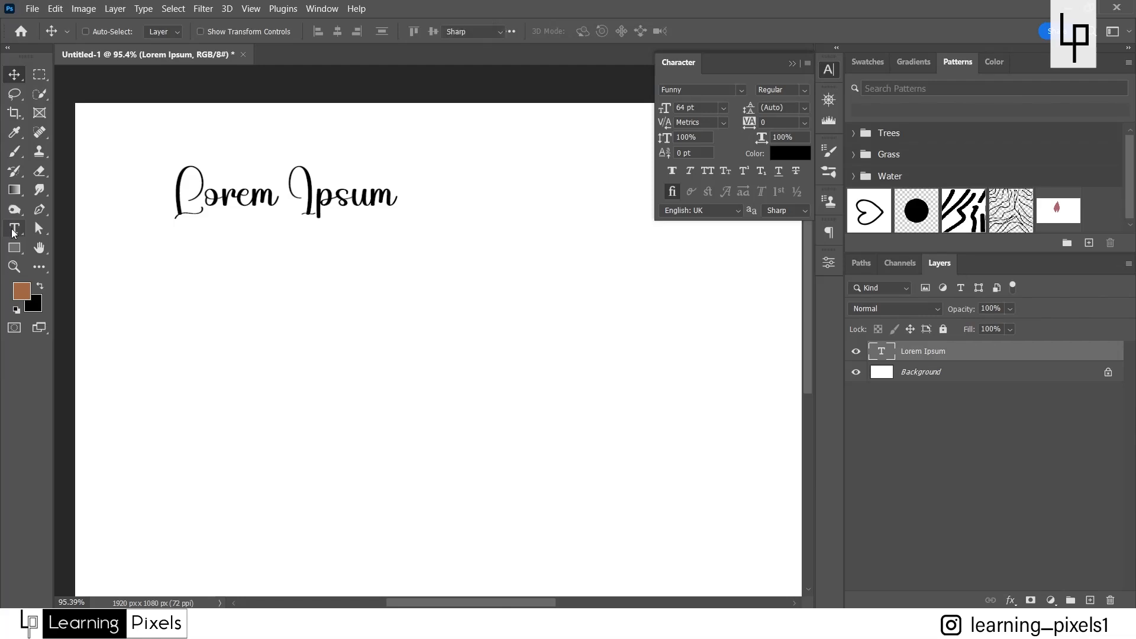
Apply faux bold and faux italic to only the letter "L" of "Lorem" and commit the edit.
left_click(13, 228)
left_click_drag(196, 184, 156, 185)
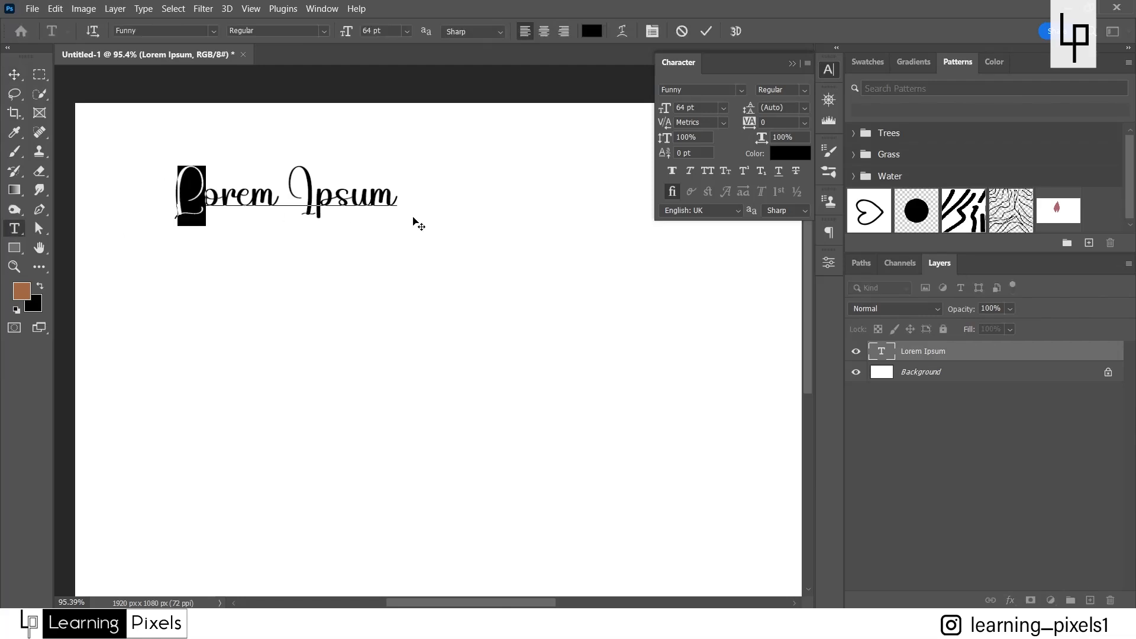
left_click(690, 172)
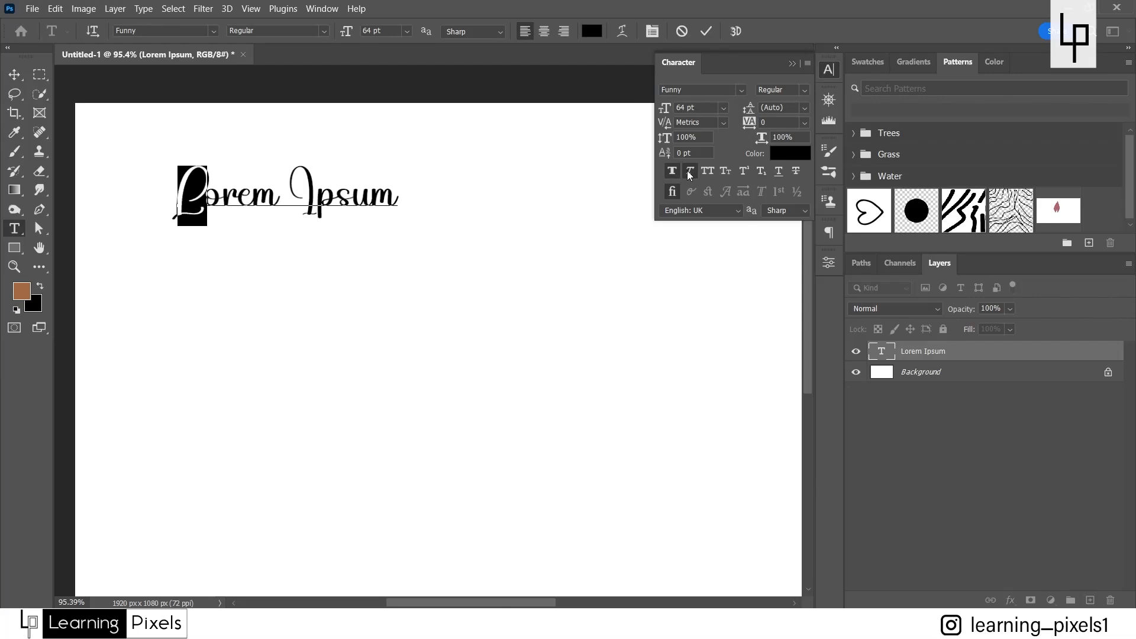
key("ctrl+Return")
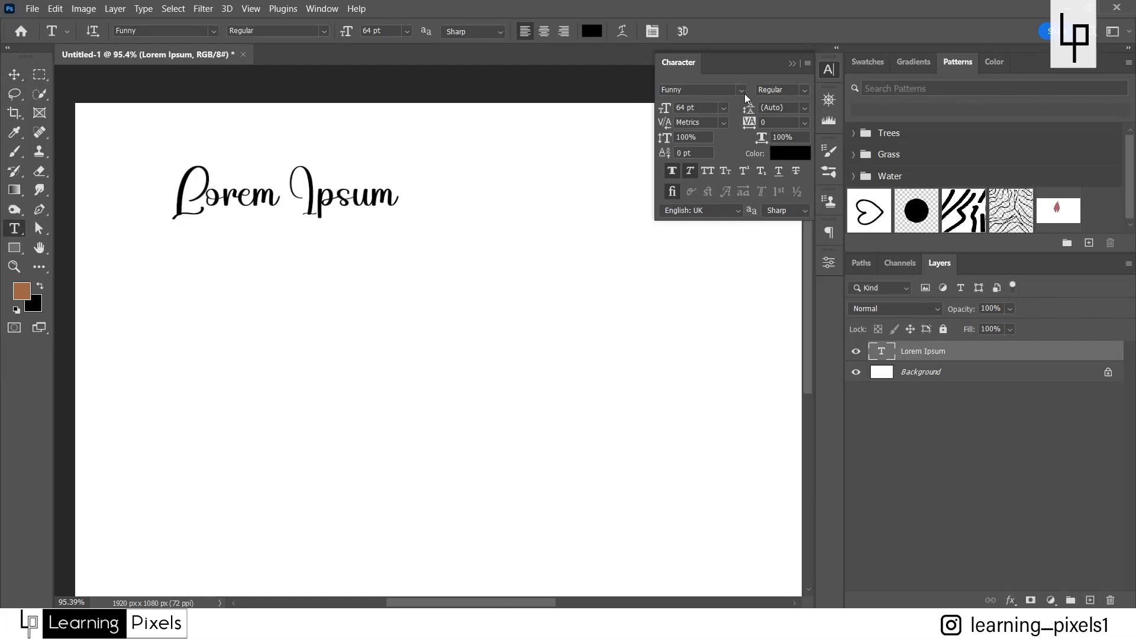
Change the font of the Lorem Ipsum text layer to Arial.
left_click(741, 90)
key("Down")
key("Return")
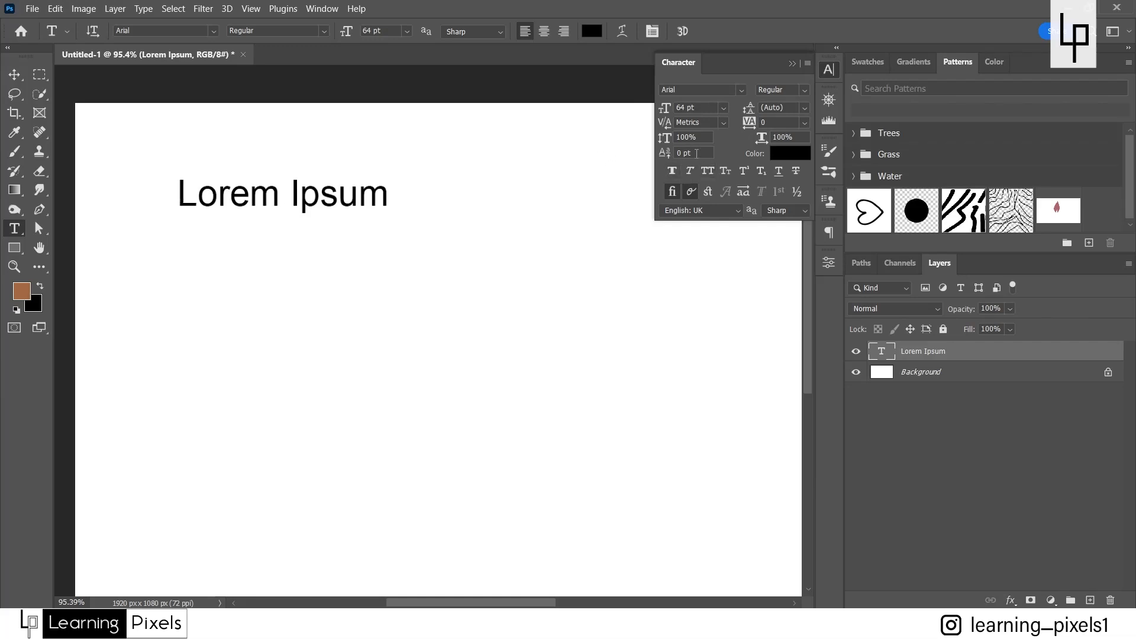
Select the letters "Lo" of "Lorem" and raise them with a baseline shift of 17 pt.
left_click(697, 153)
left_click(172, 198)
key("shift+Right")
key("shift+Right")
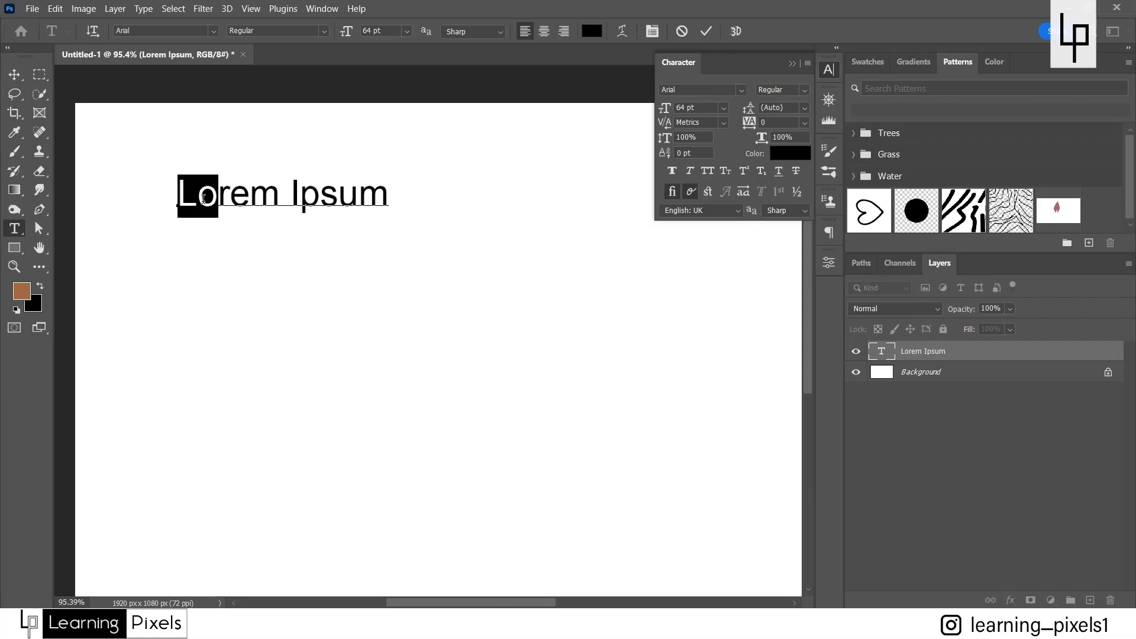
scroll(195, 167, "up", 3)
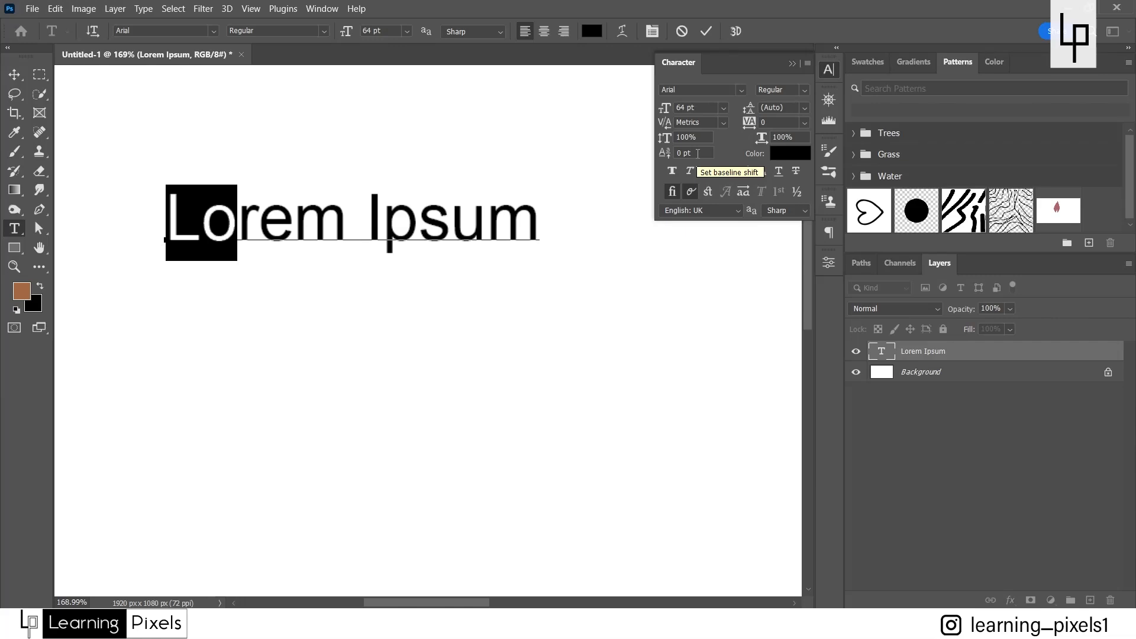
scroll(697, 154, "up", 14)
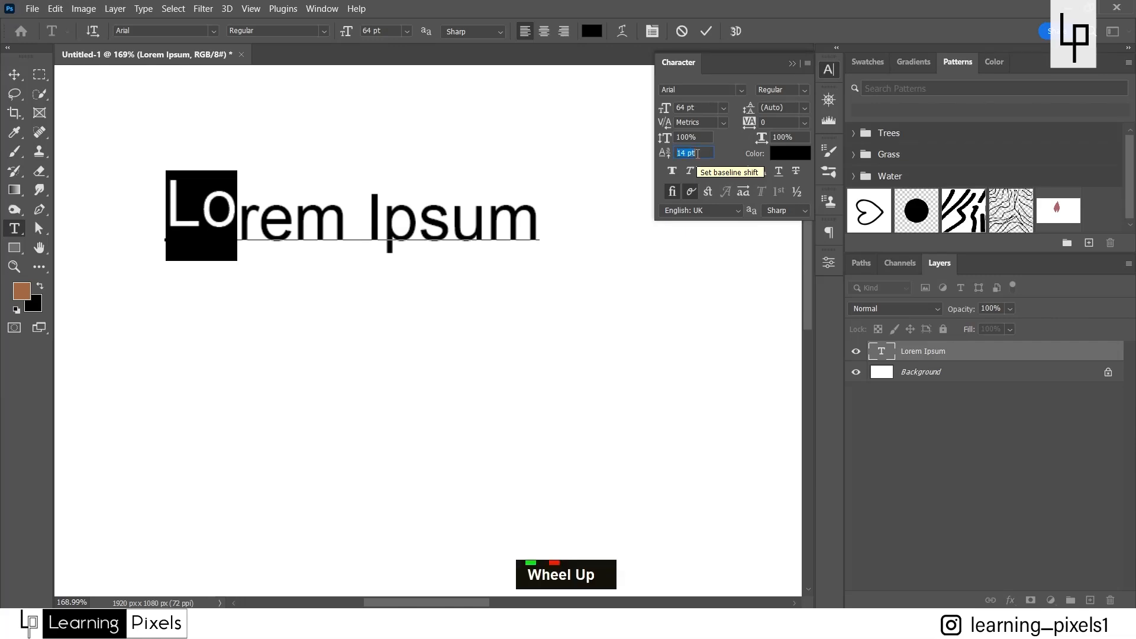
scroll(697, 154, "up", 3)
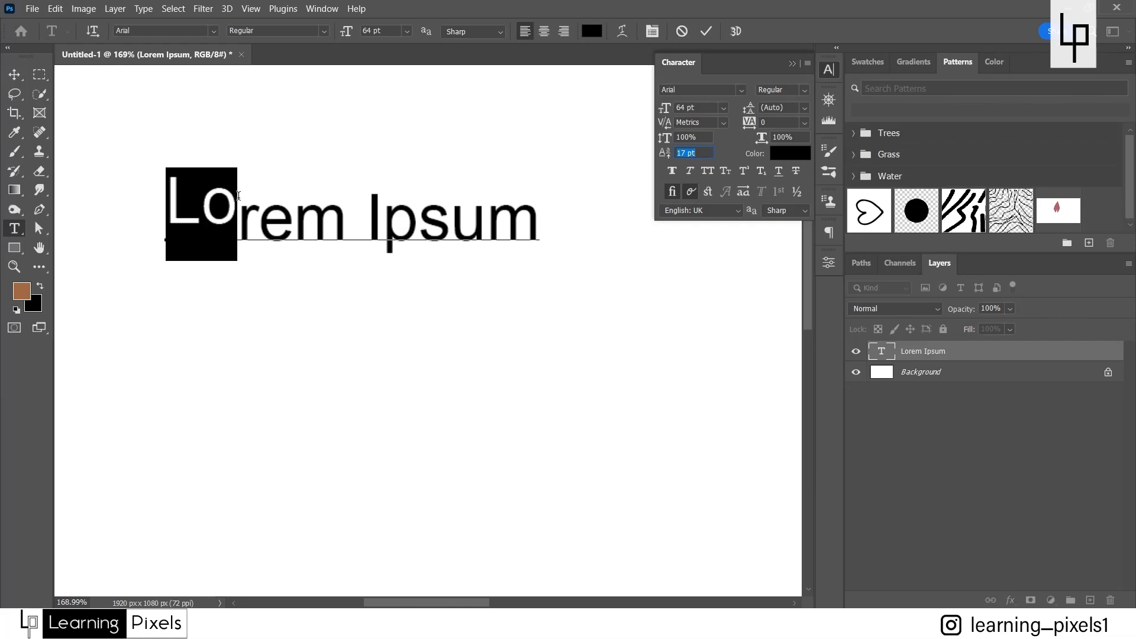
Lower the selected letters "Lo" with a baseline shift of -29 pt and commit the edit.
left_click(703, 152)
scroll(703, 152, "down", 20)
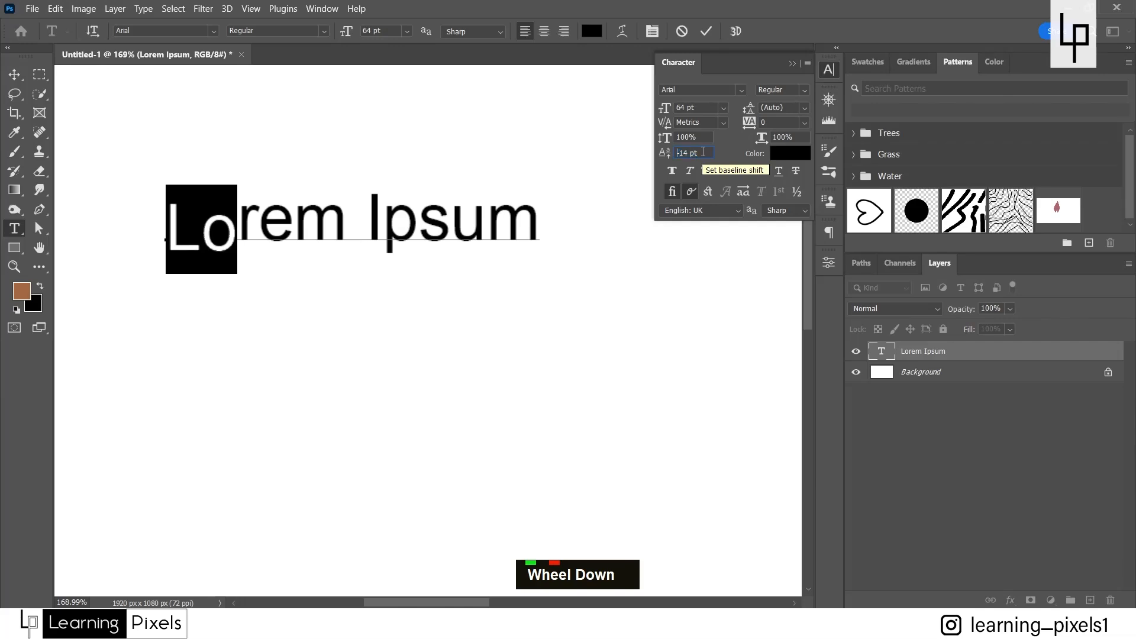
scroll(703, 152, "down", 17)
scroll(702, 152, "up", 4)
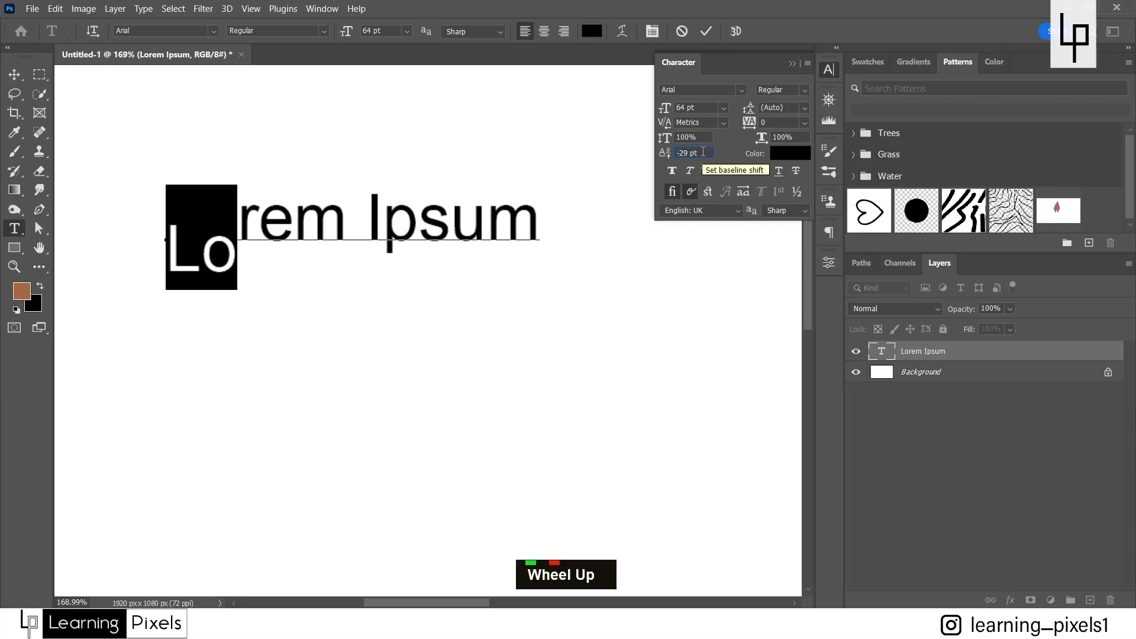
left_click(704, 33)
scroll(304, 168, "down", 2)
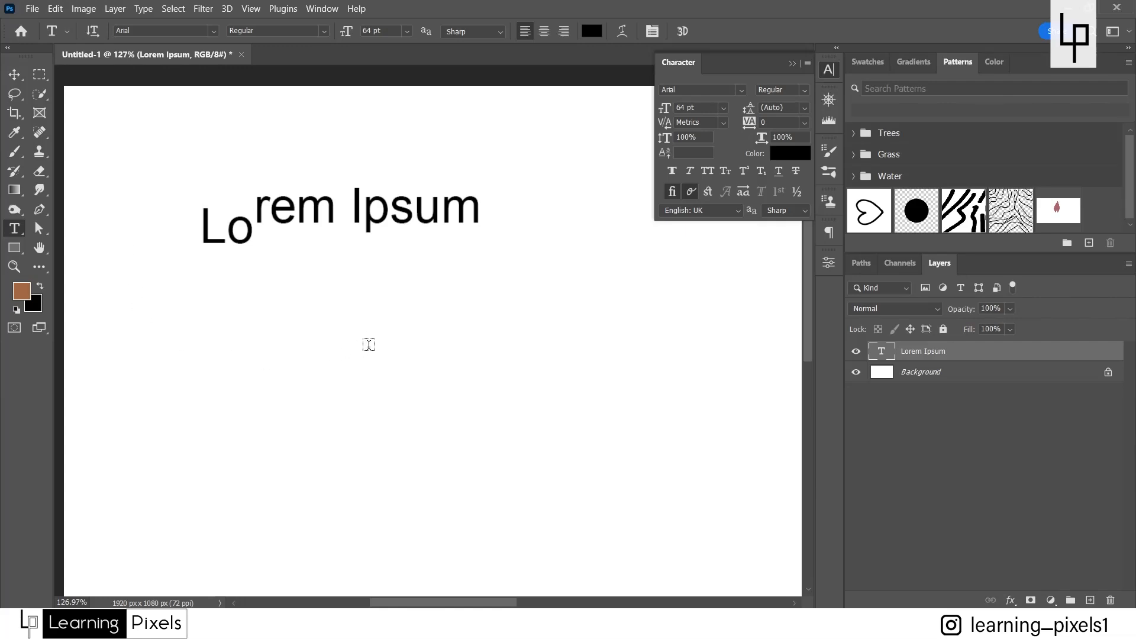
Add a new point text reading "50%" below the Lorem Ipsum text.
left_click(368, 345)
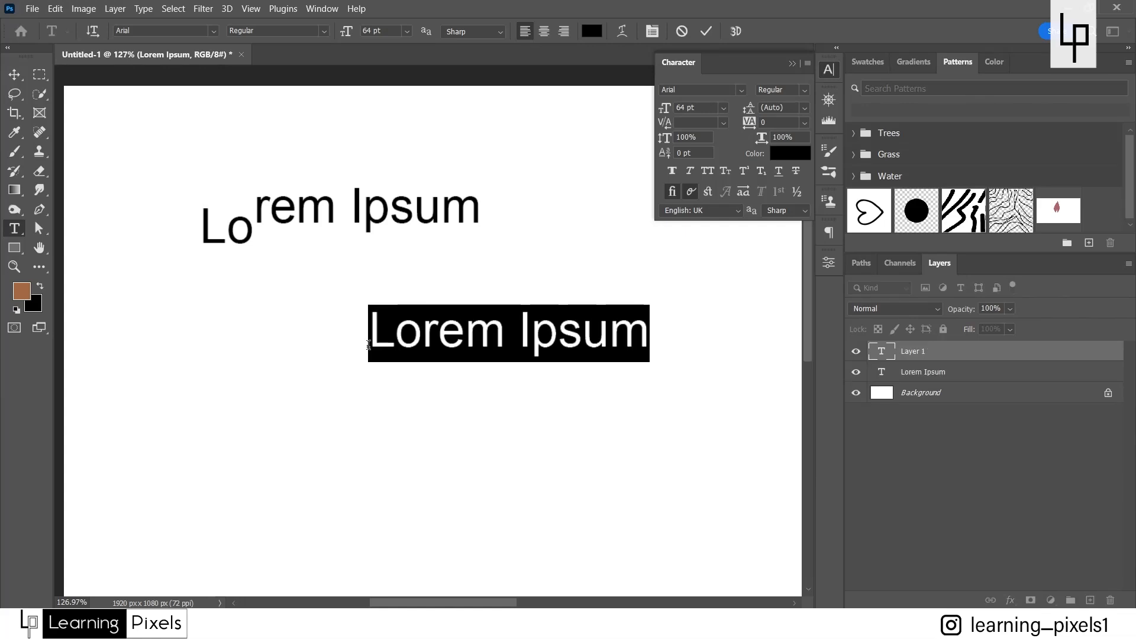
type("50")
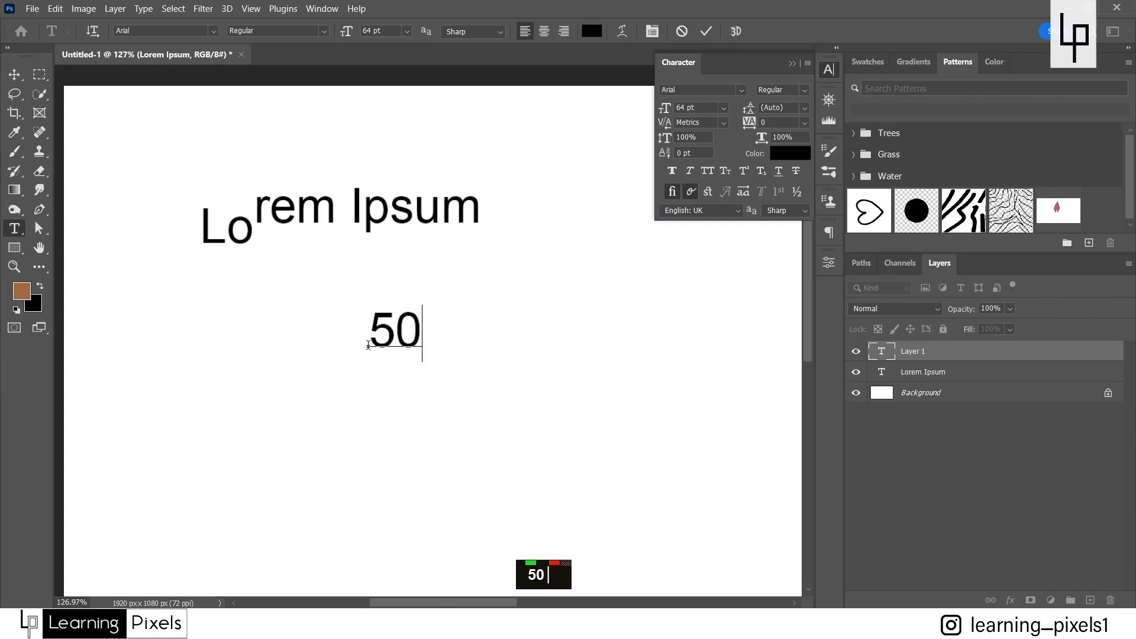
type("%")
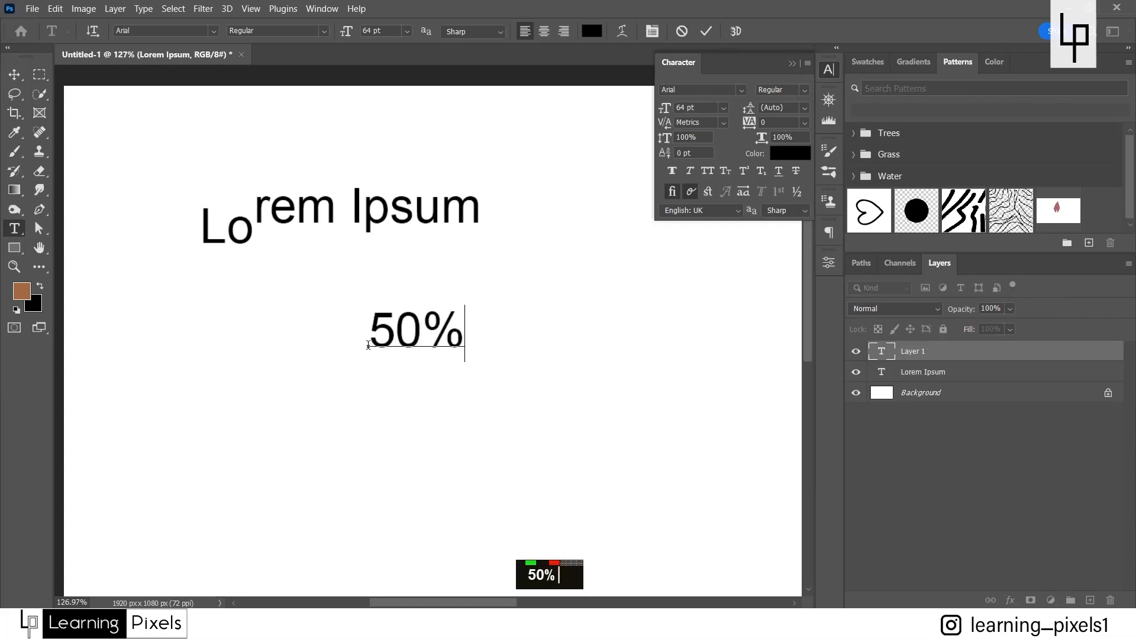
Select the "%" sign of the "50%" text and raise its baseline shift to 36 pt.
key("shift+Left")
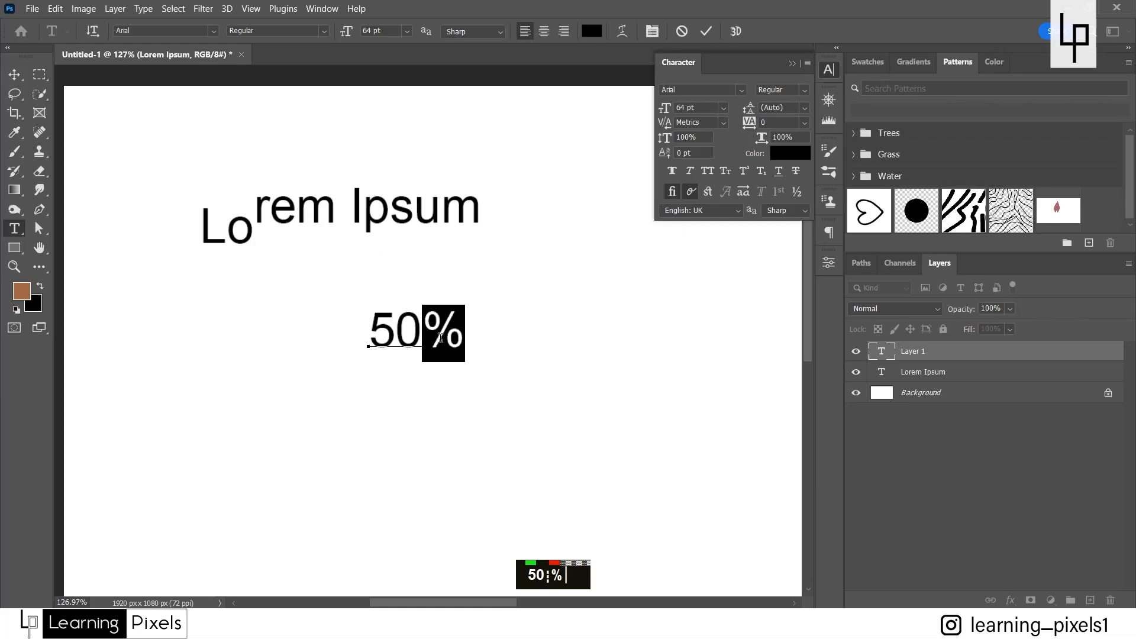
scroll(440, 338, "up", 3)
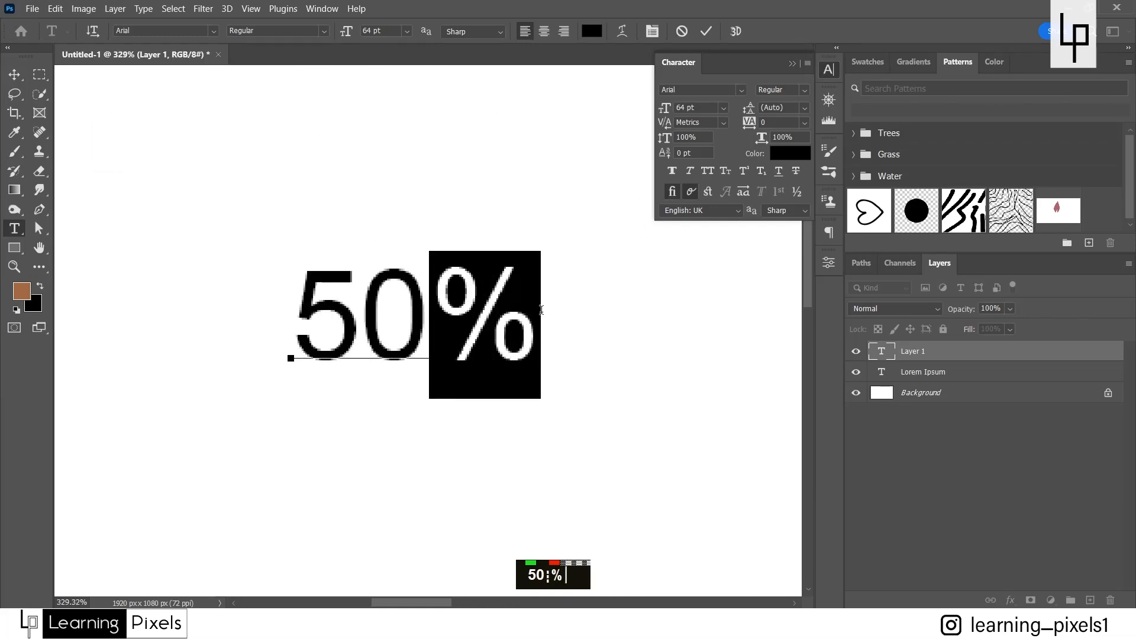
scroll(701, 152, "up", 20)
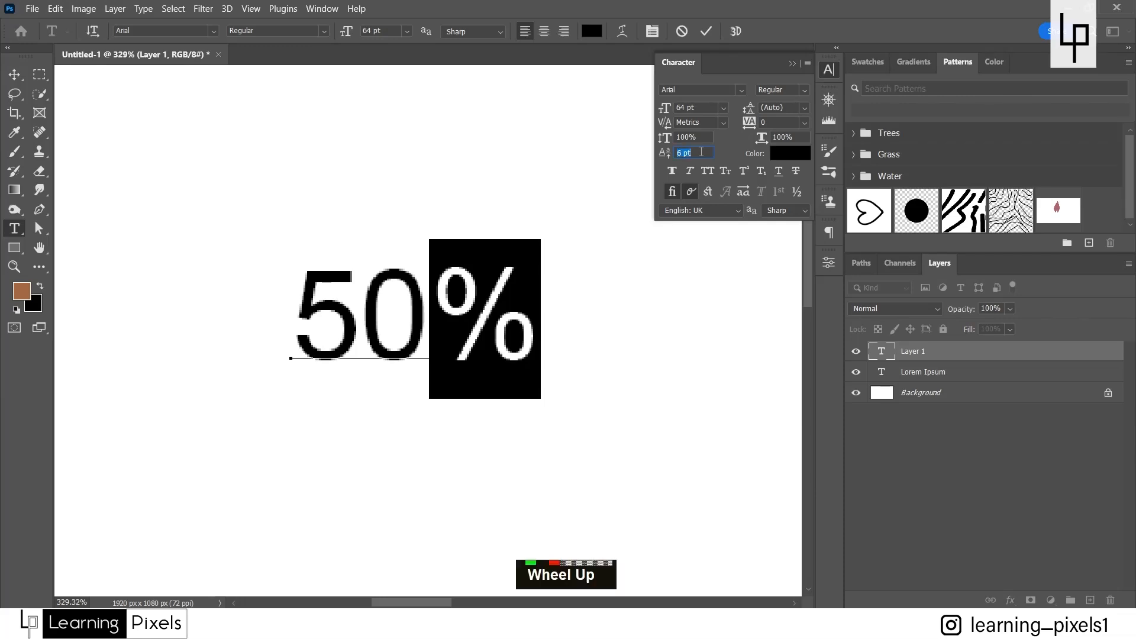
scroll(701, 152, "up", 11)
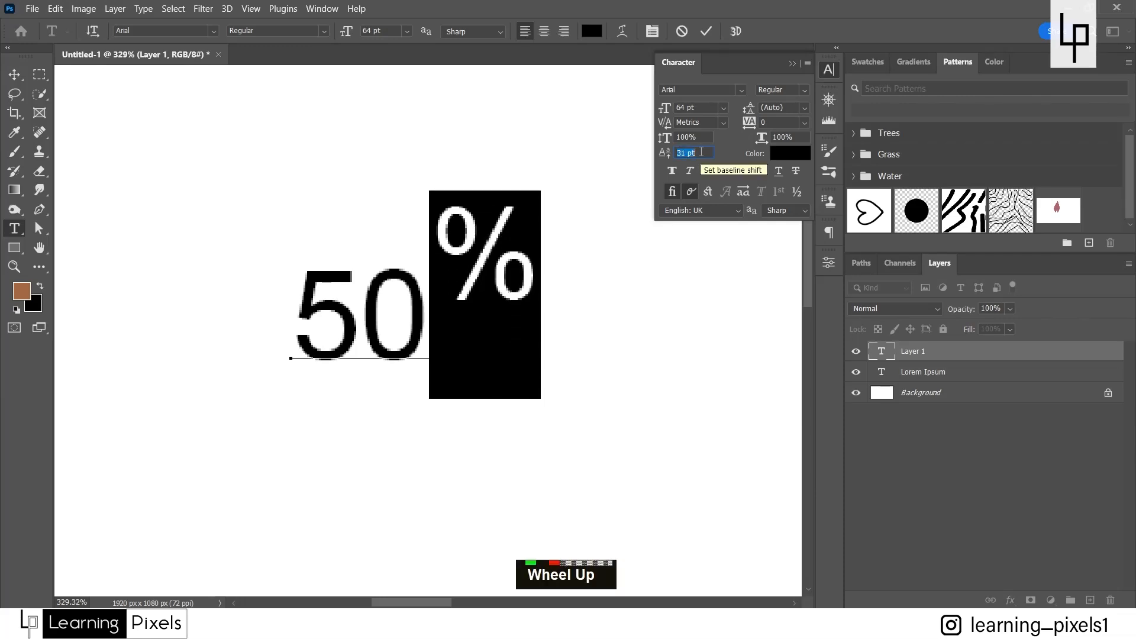
scroll(701, 152, "up", 1)
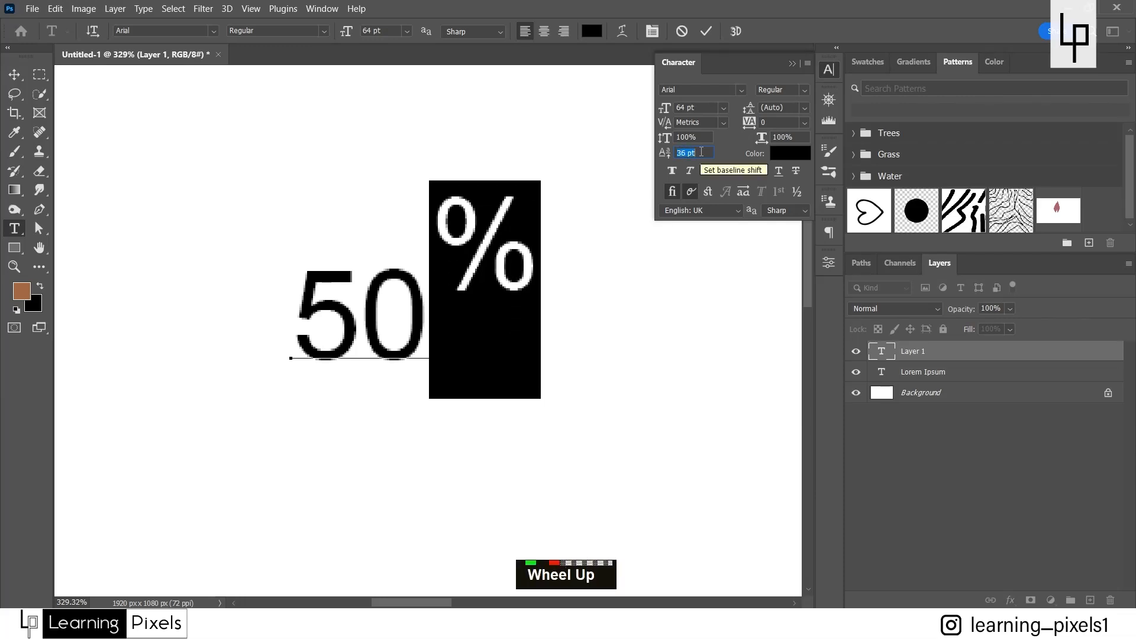
Set the font size of the selected "%" sign to 30 pt and commit the text edit.
left_click(699, 109)
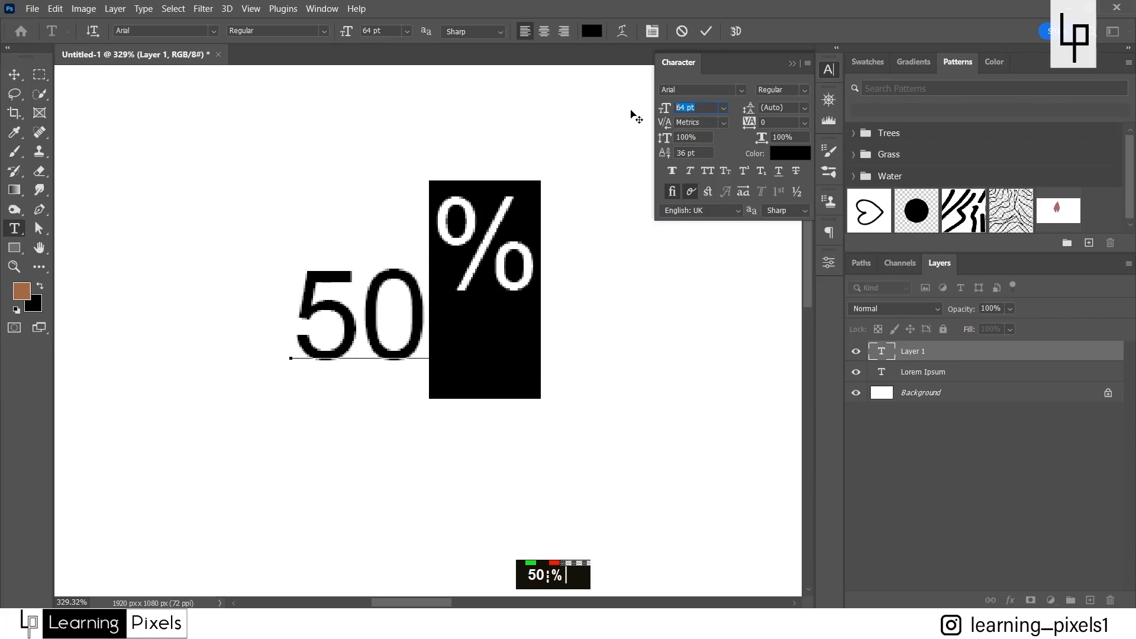
type("30")
key("Return")
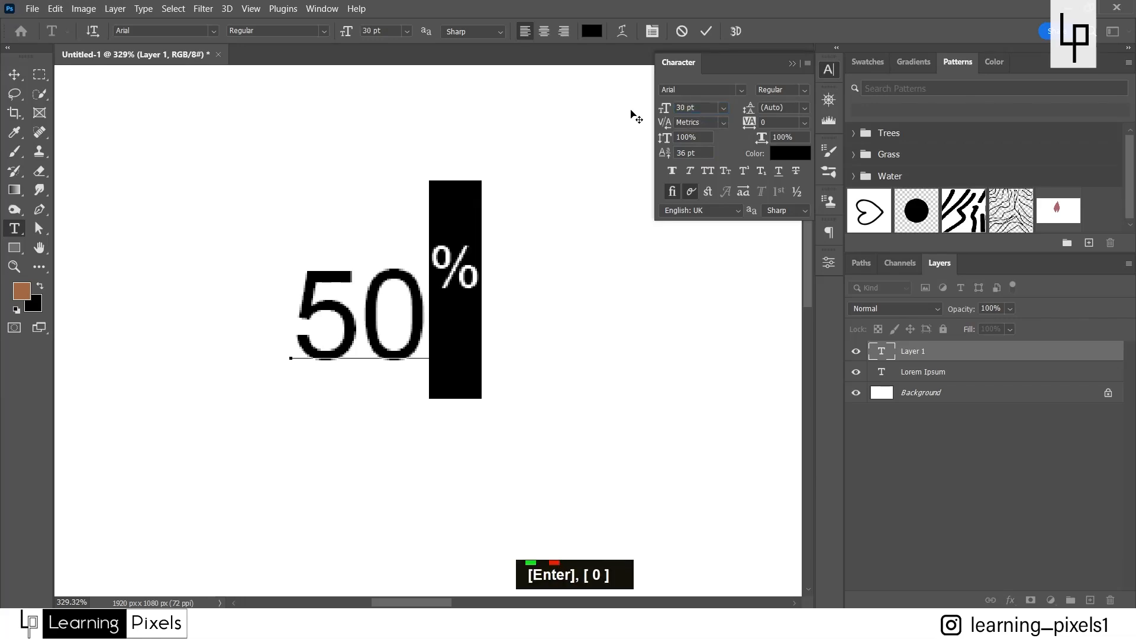
left_click(706, 30)
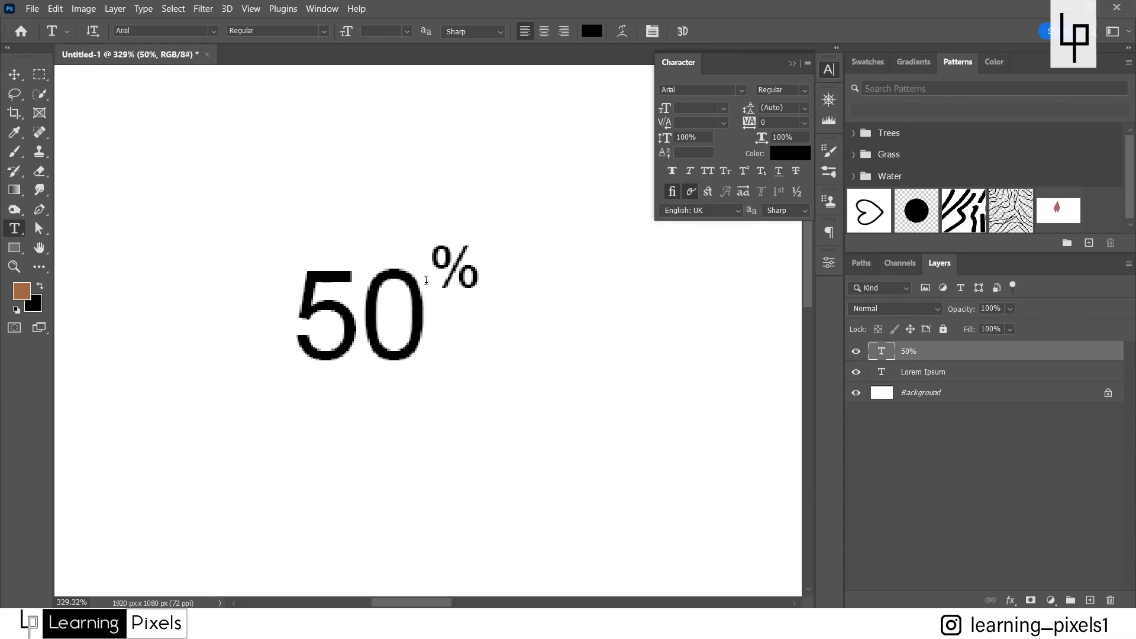
Add a second point text reading "50%" beside the existing "50%" text and commit it.
scroll(324, 300, "down", 1)
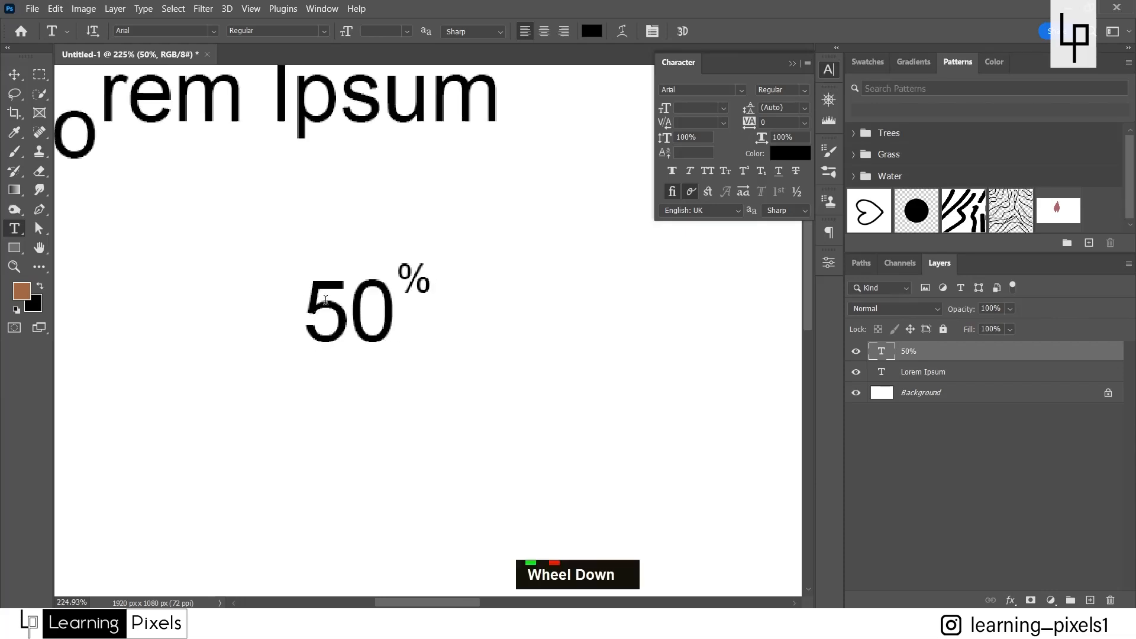
scroll(307, 294, "down", 1)
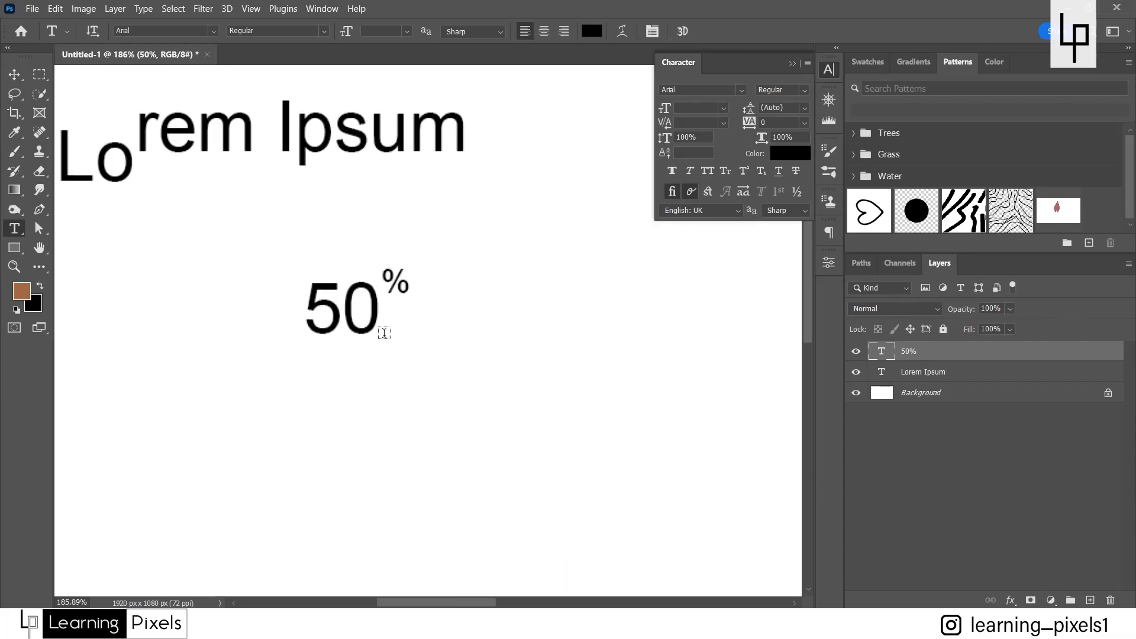
left_click(477, 323)
type("50")
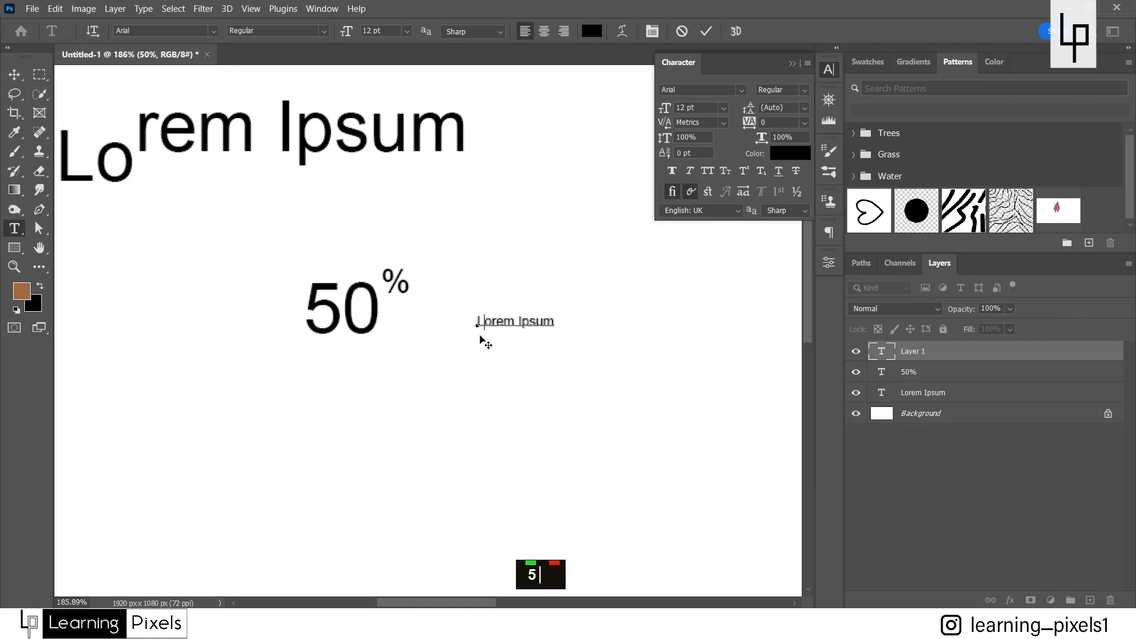
type("%")
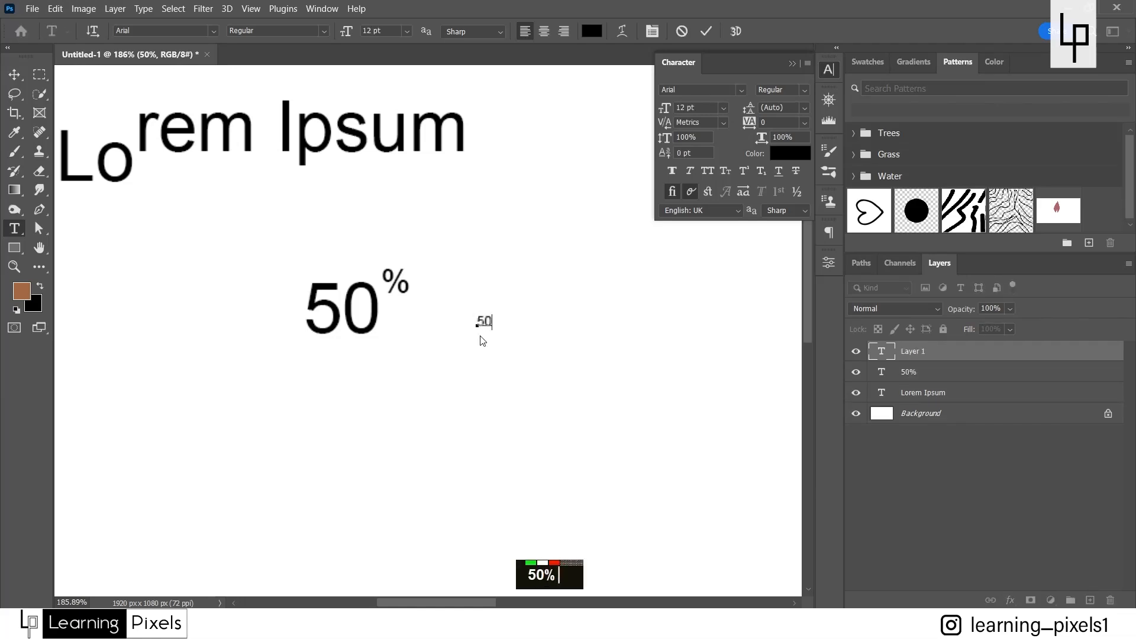
key("ctrl+Return")
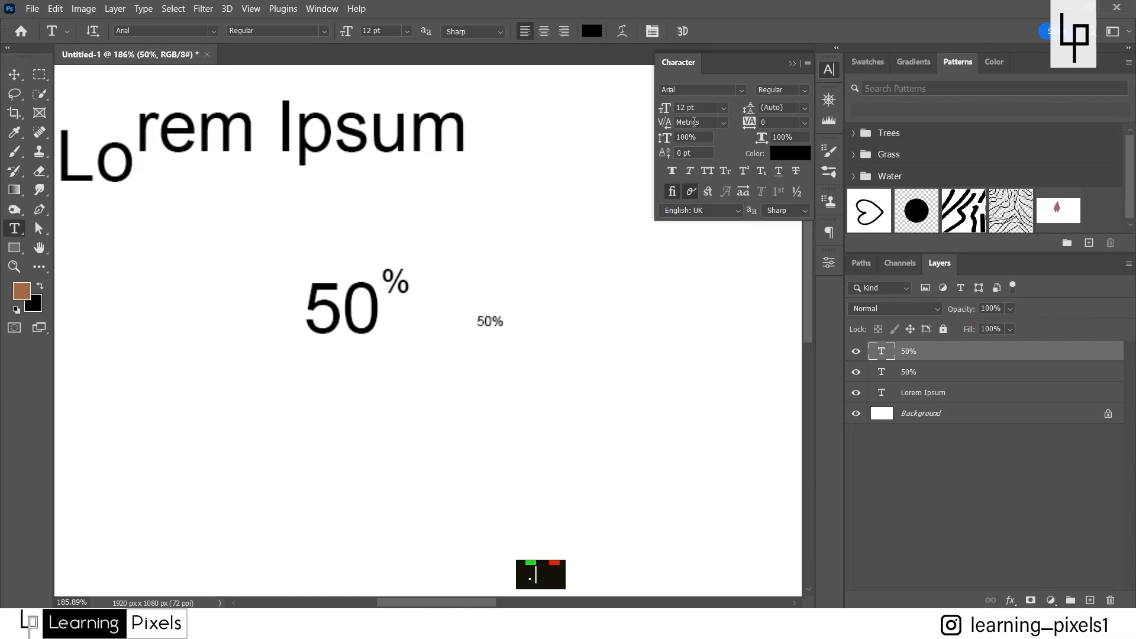
Set the font size of the new "50%" text to 65 pt.
left_click(689, 107)
type("65")
key("Return")
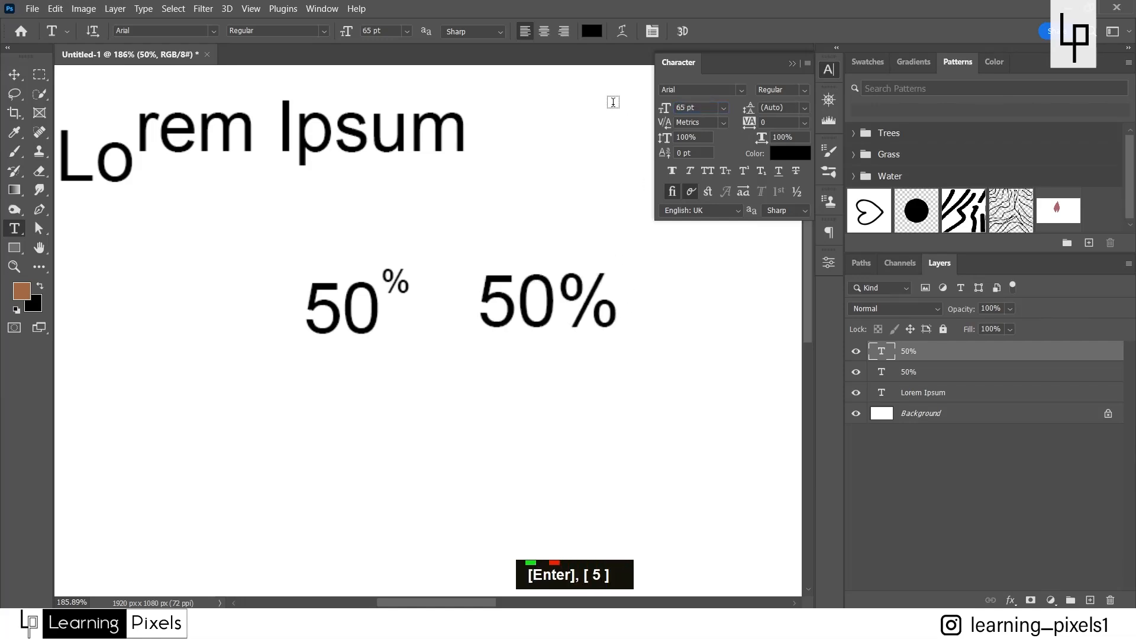
scroll(612, 236, "up", 5)
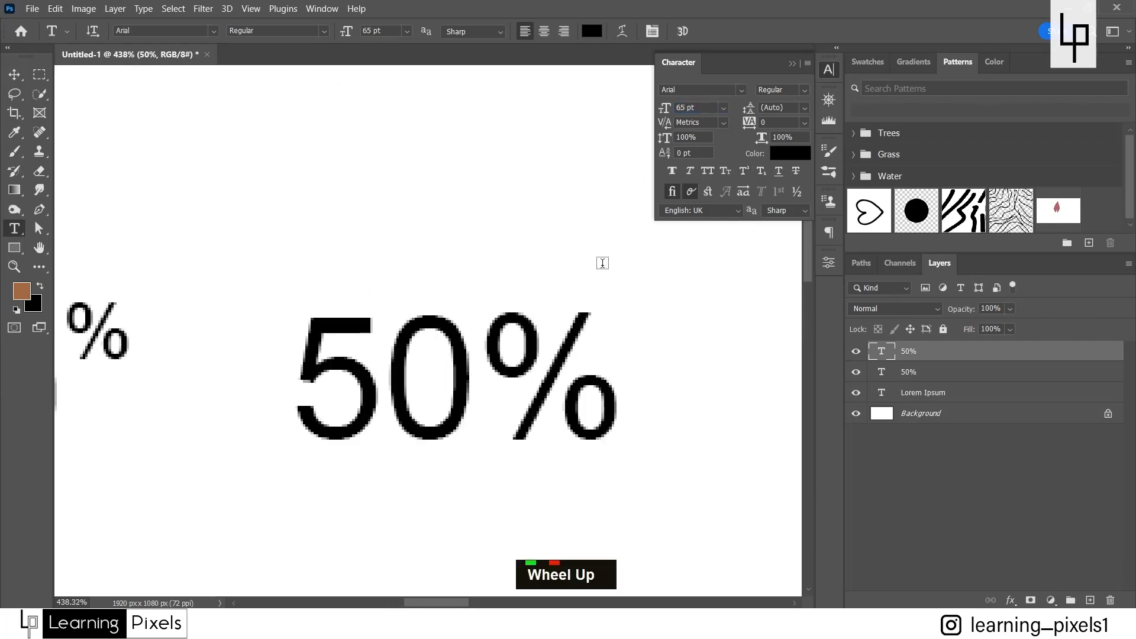
scroll(517, 303, "down", 1)
scroll(501, 222, "down", 8)
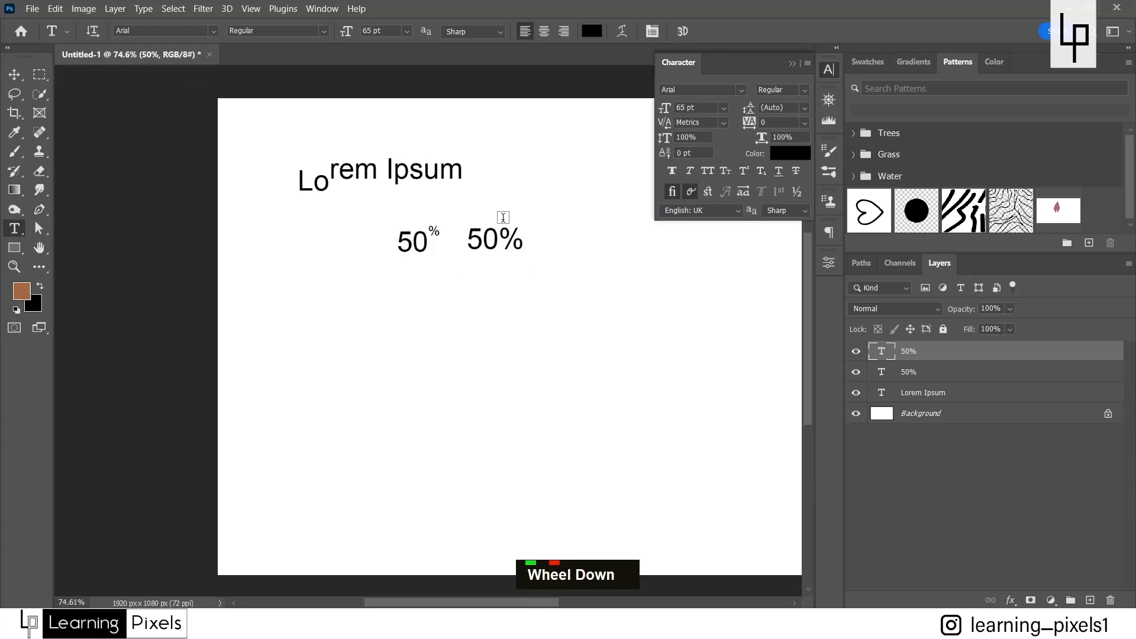
Increase the font size of the new "50%" text to 150 pt.
type("150")
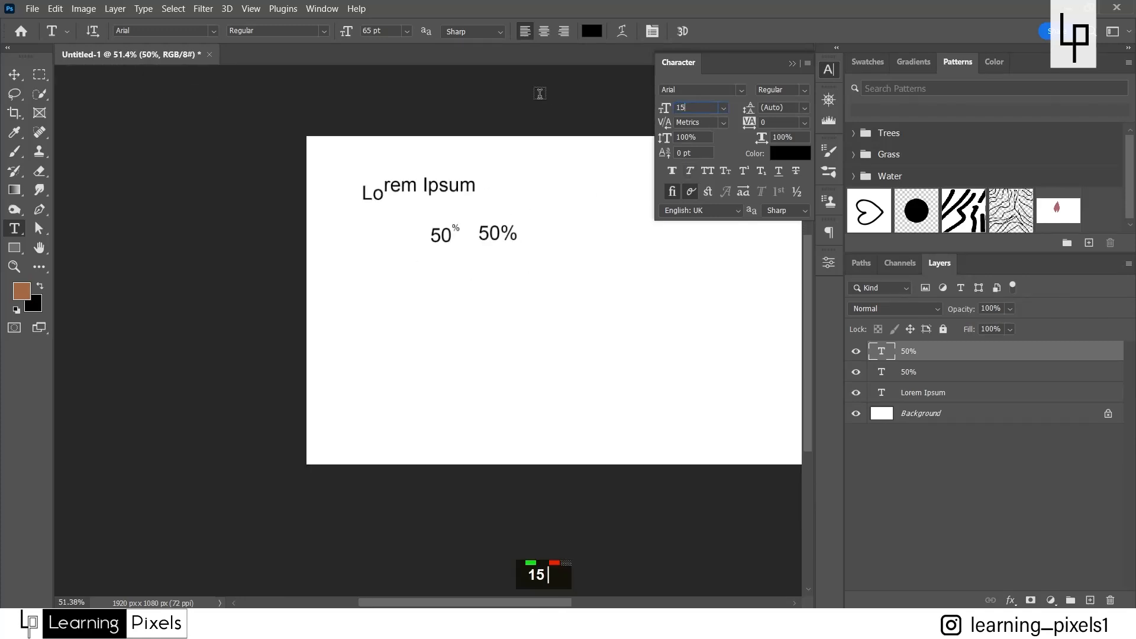
key("Return")
key("ctrl")
key("ctrl")
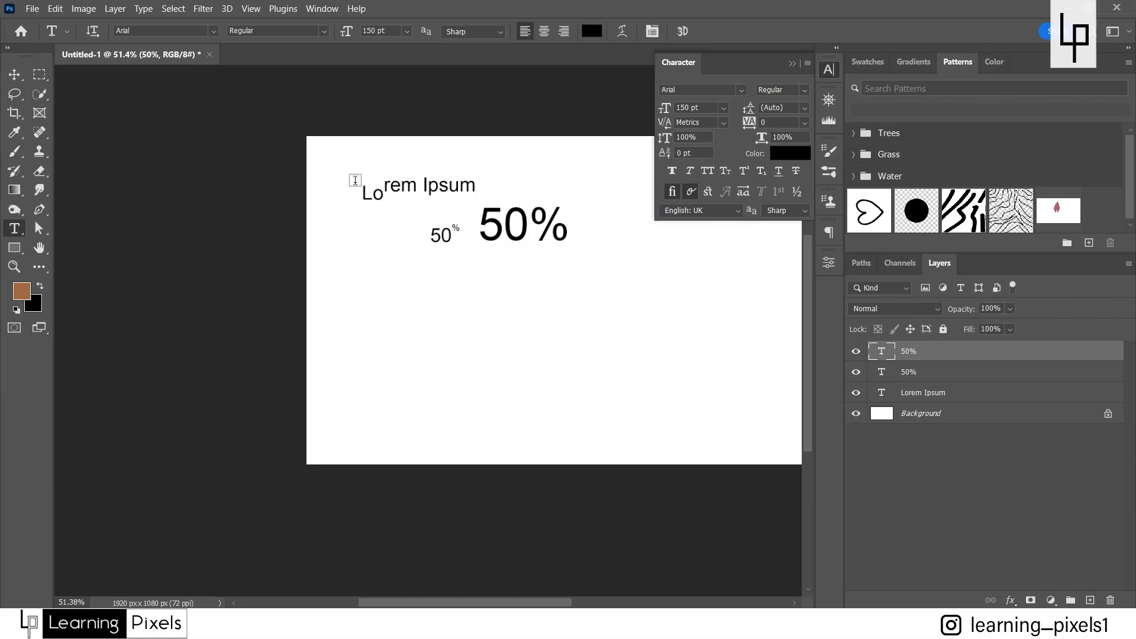
Scale the new "50%" text to about 291% with Free Transform and move it below the small "50%" text.
left_click(18, 77)
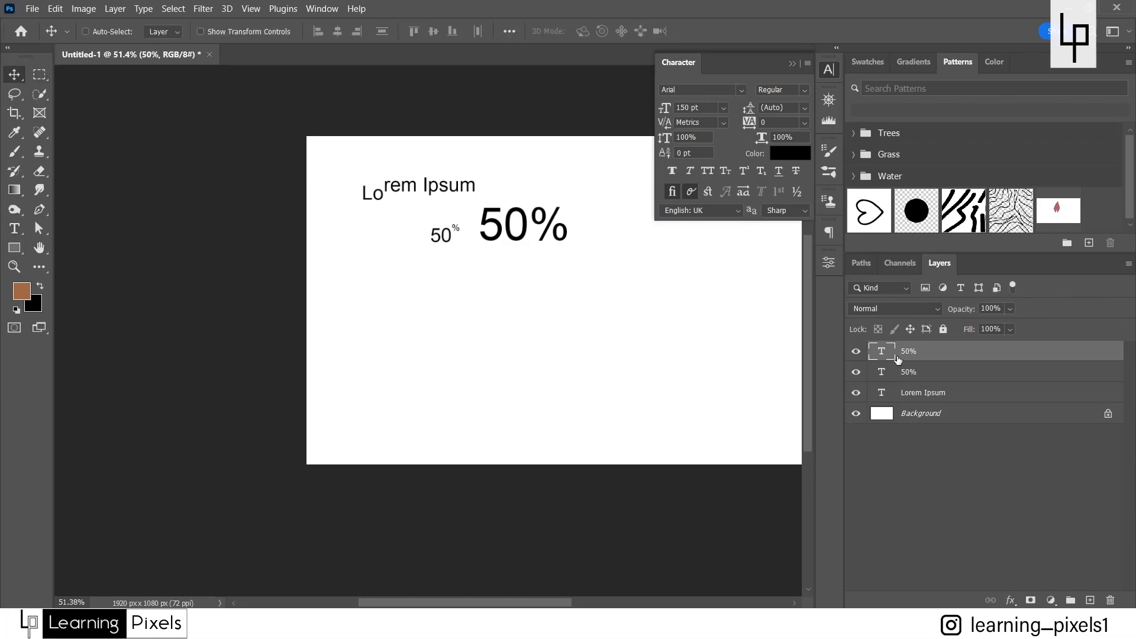
key("ctrl")
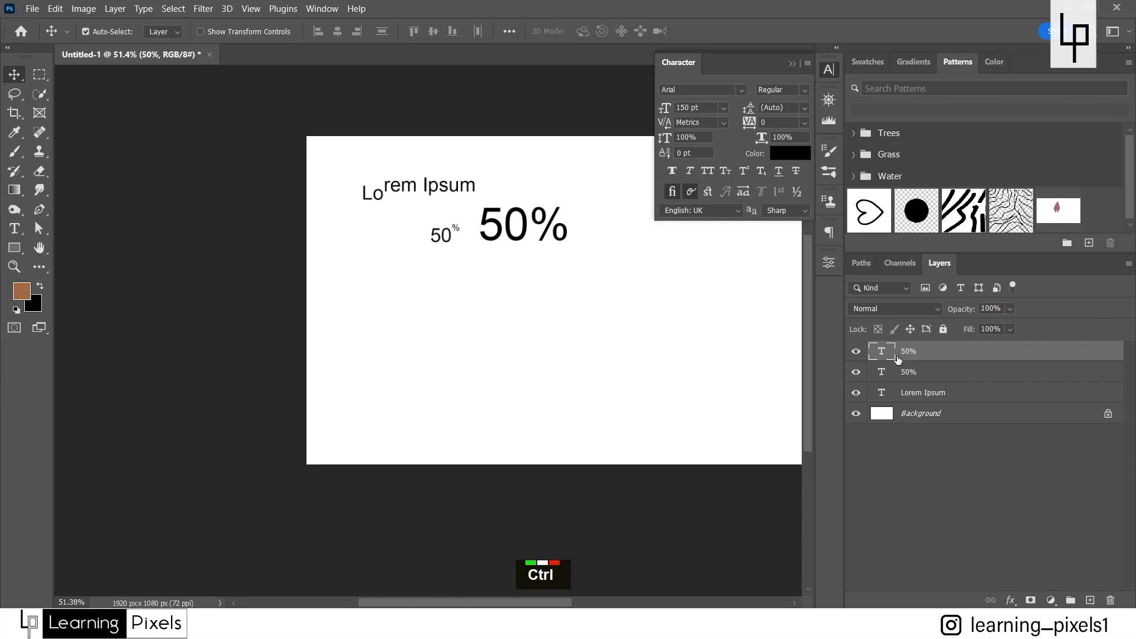
key("ctrl+t")
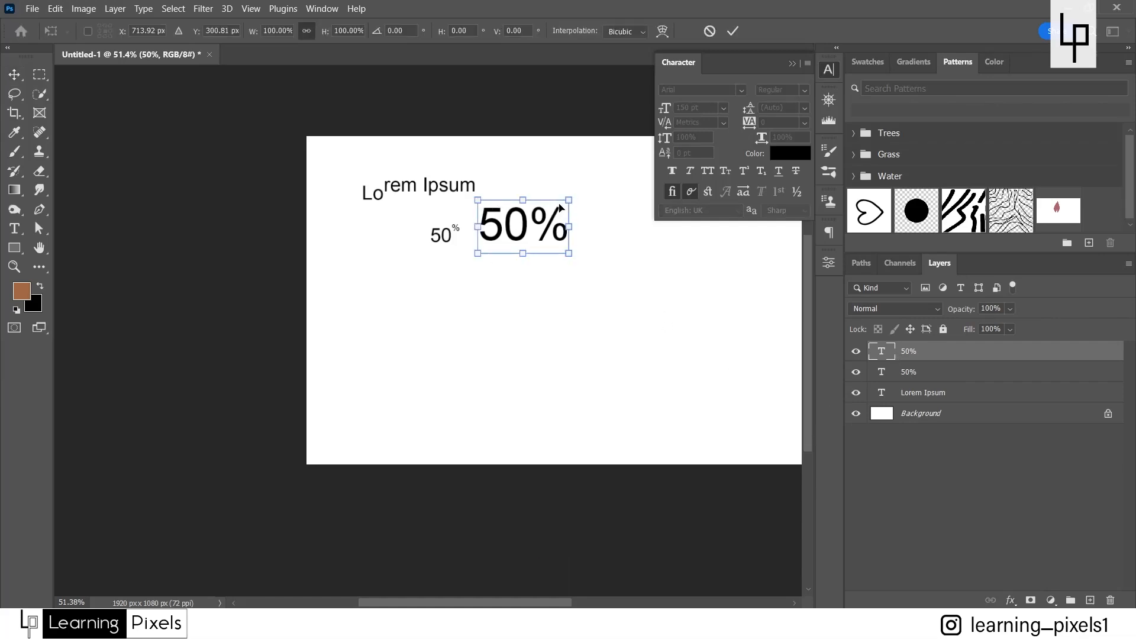
left_click_drag(574, 254, 727, 391)
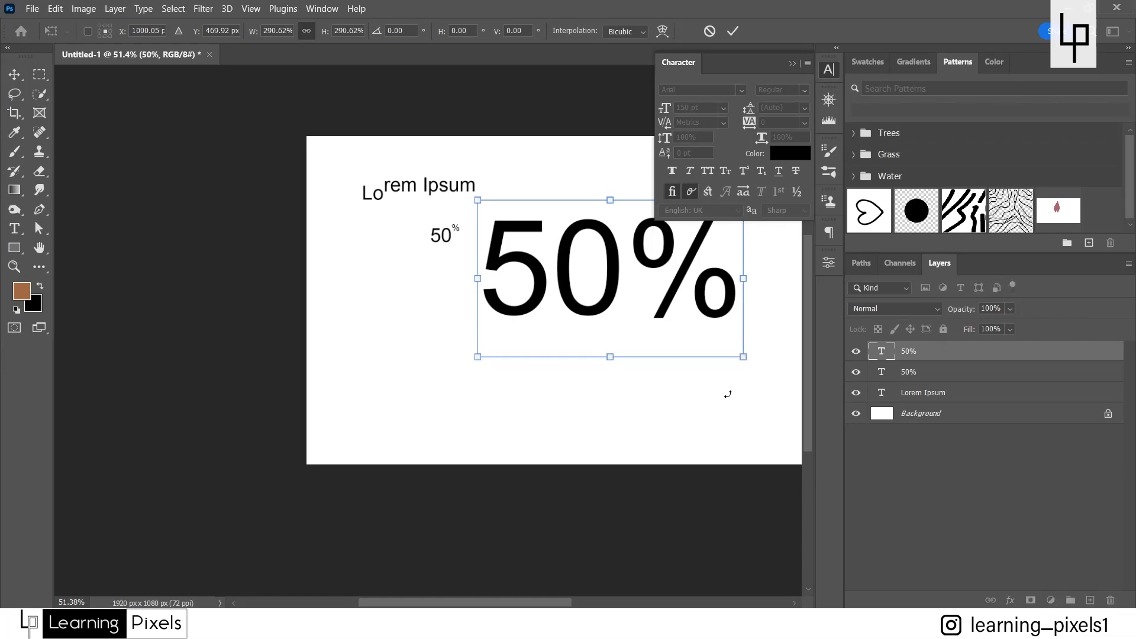
key("Return")
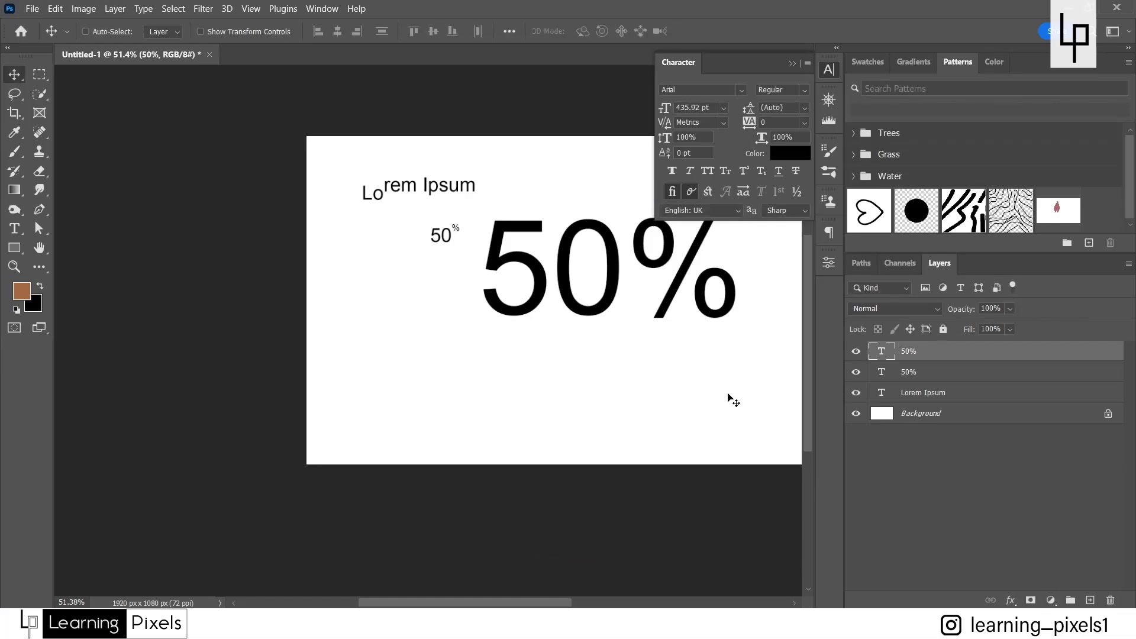
left_click_drag(672, 293, 556, 371)
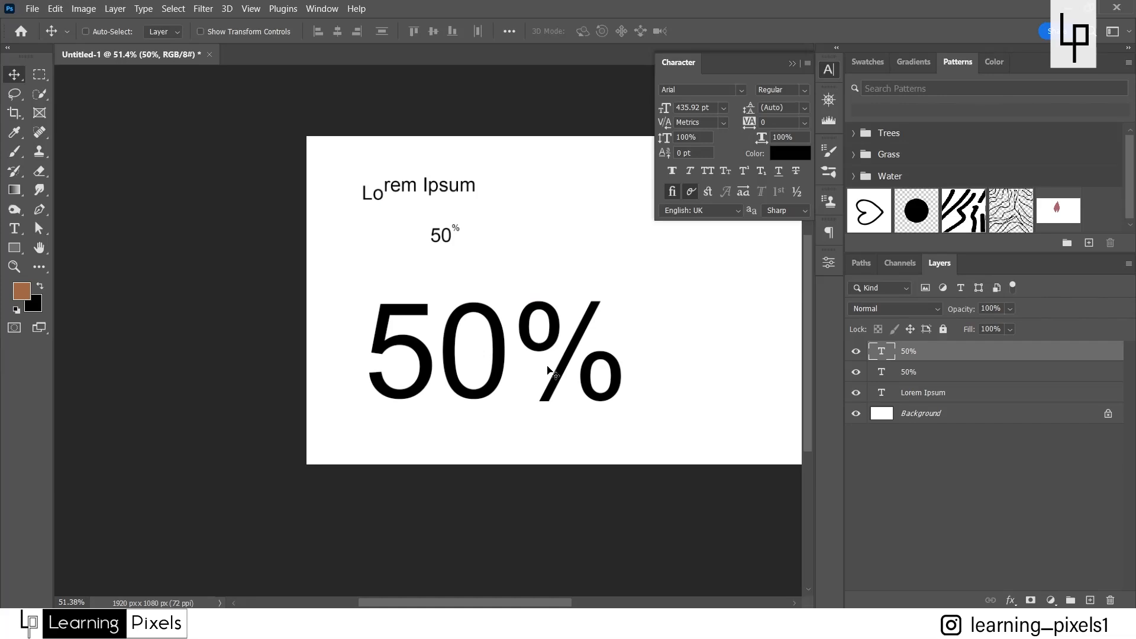
Select the "%" sign of the large "50%" text, try Subscript on it, and format it as Superscript.
scroll(548, 372, "up", 1)
scroll(479, 331, "up", 1)
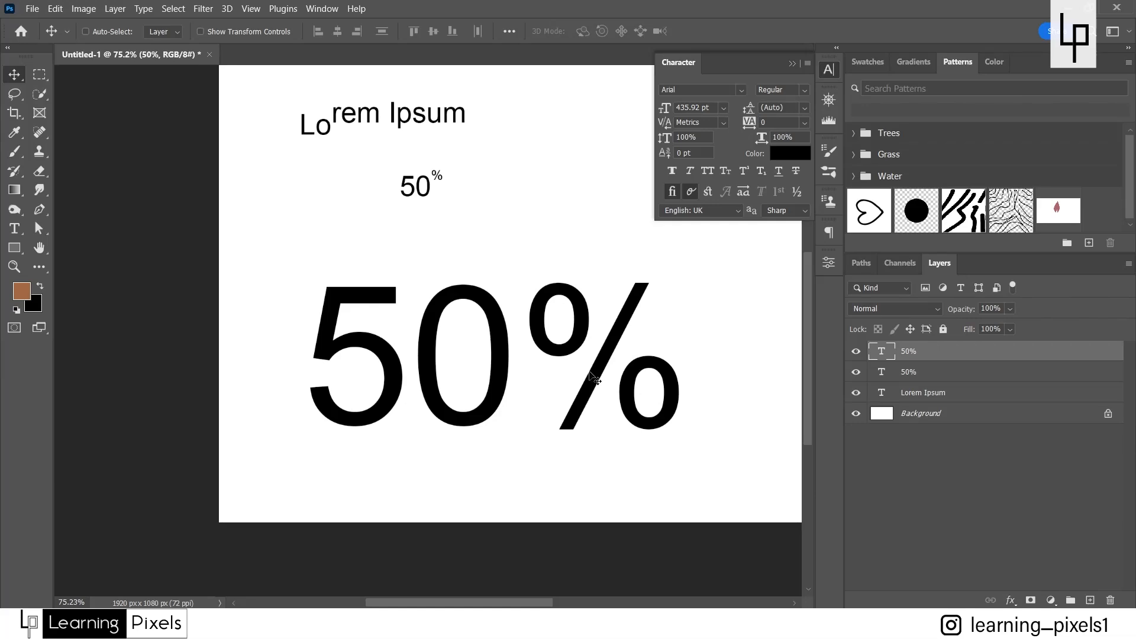
key("t")
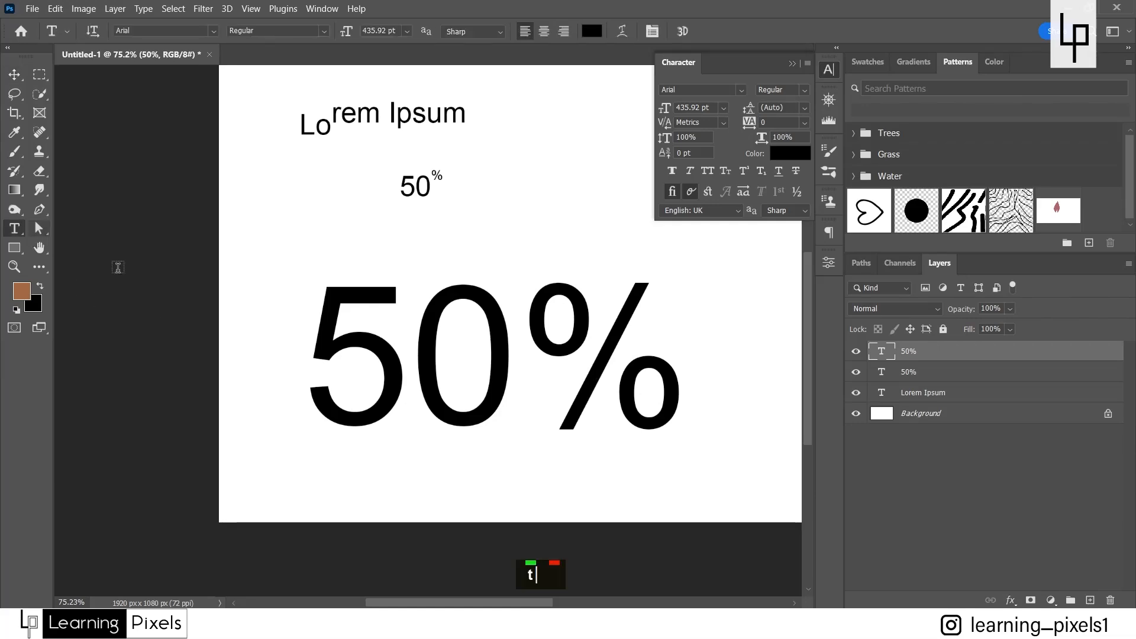
left_click_drag(532, 318, 670, 323)
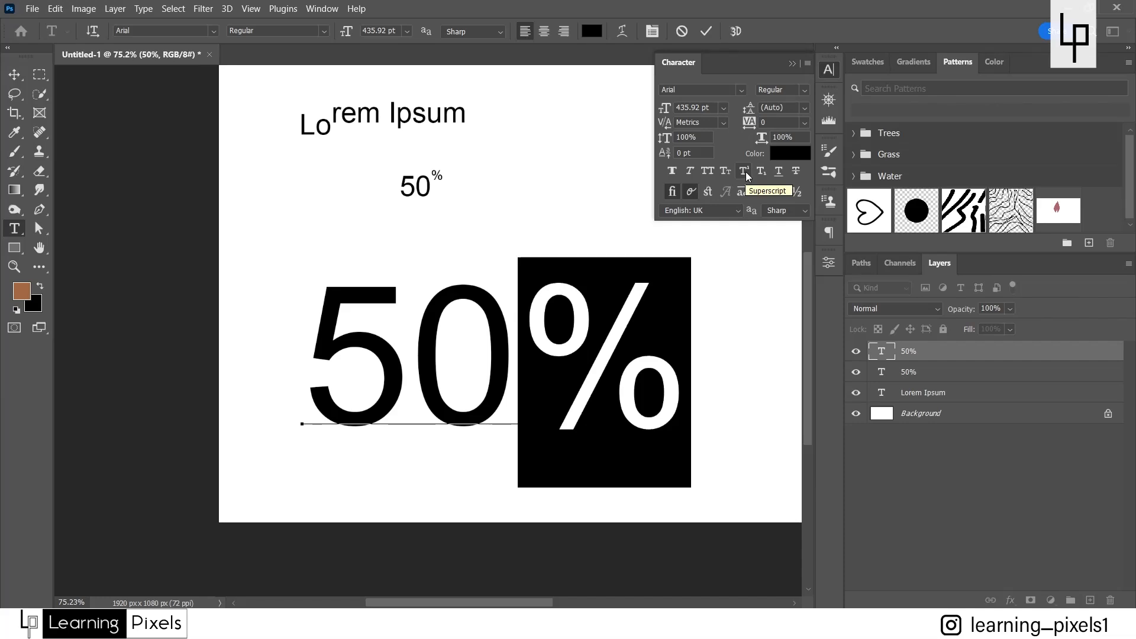
left_click(746, 171)
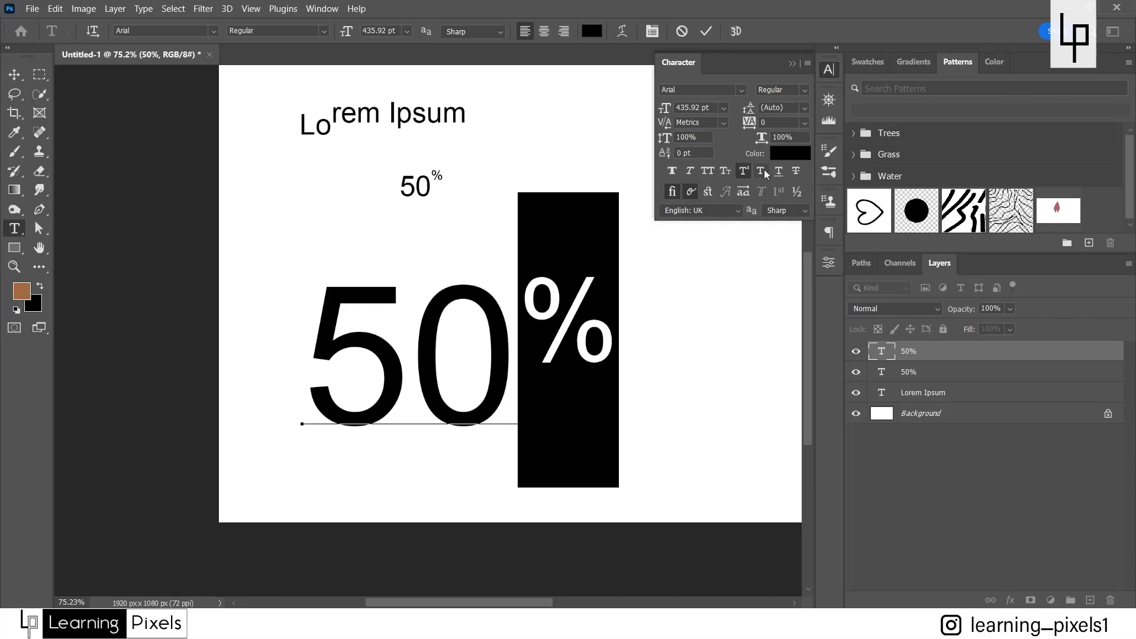
left_click(763, 171)
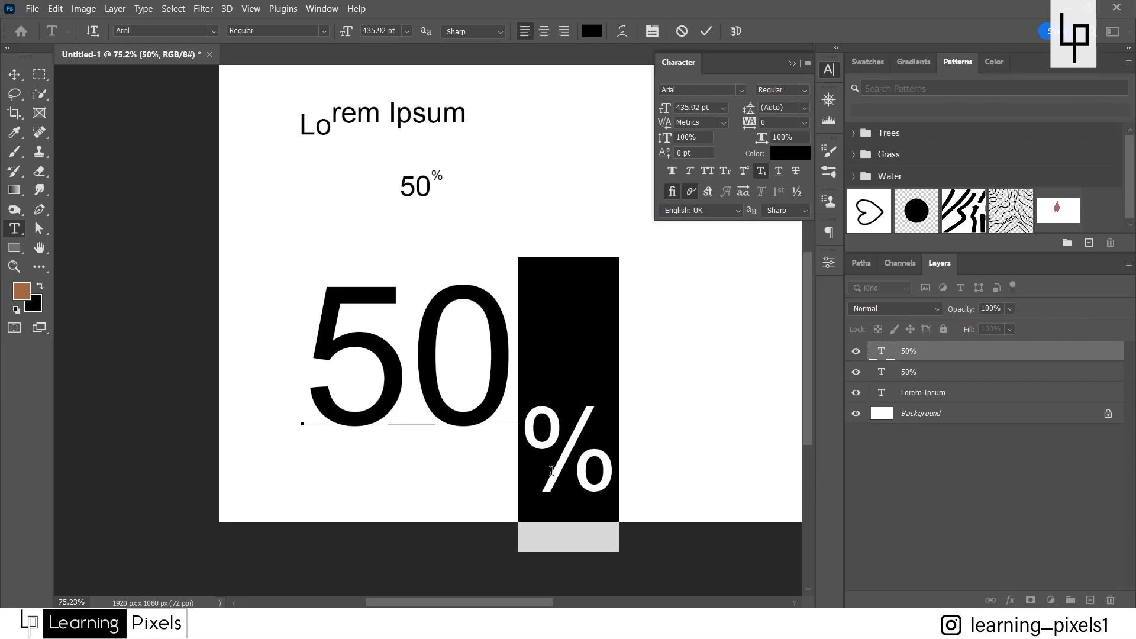
left_click(744, 172)
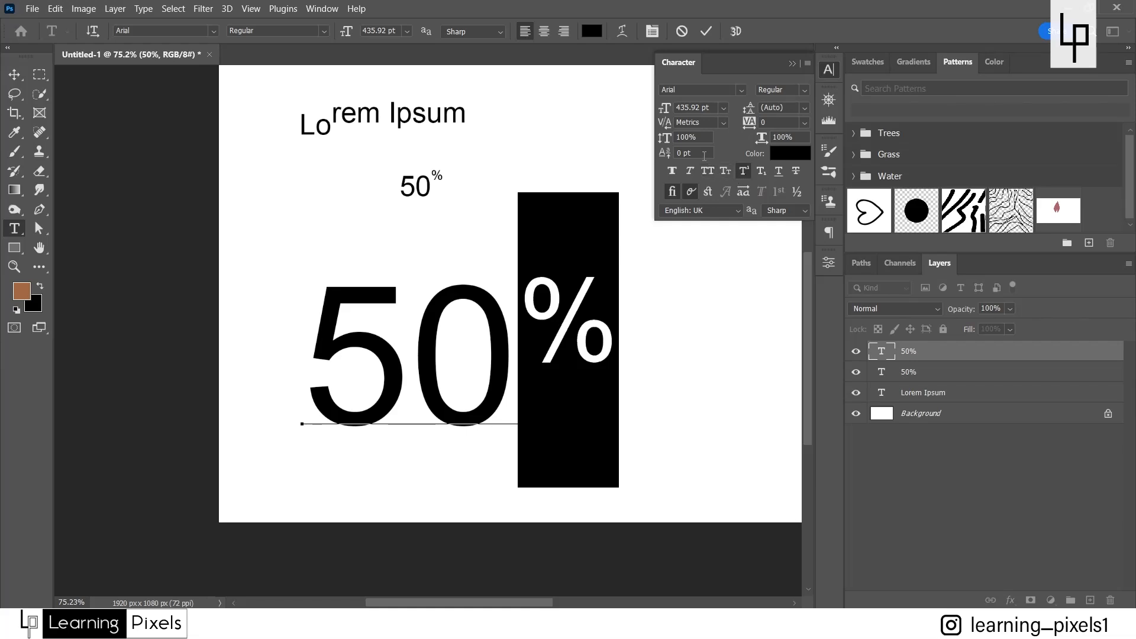
Raise the baseline shift of the selected superscript "%" sign to 78 pt.
scroll(704, 156, "up", 2)
scroll(704, 155, "up", 20)
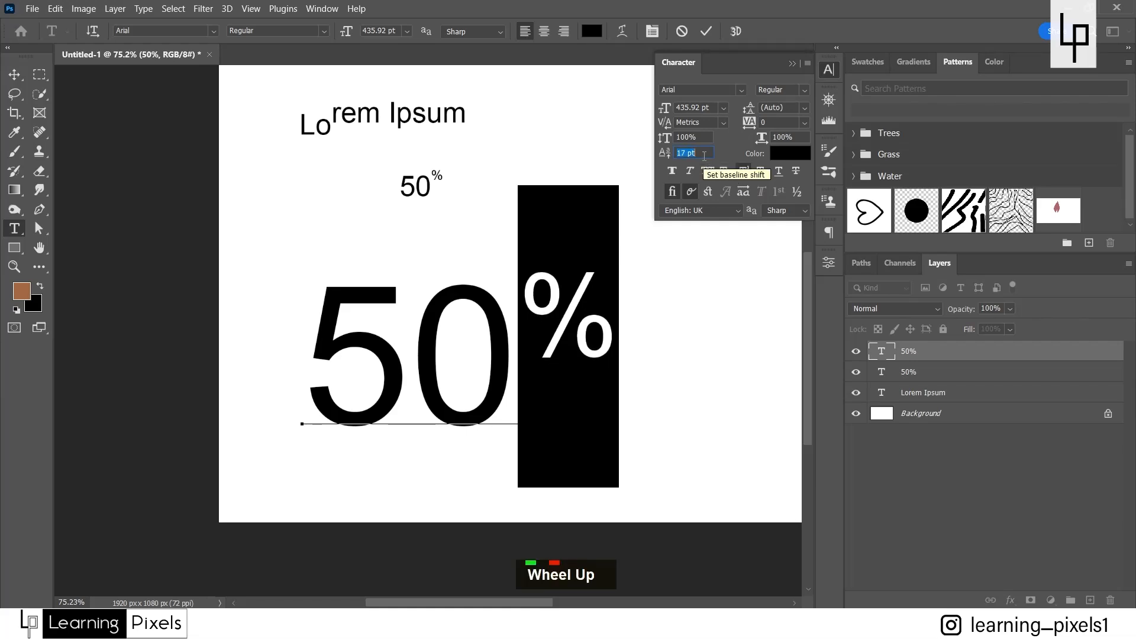
scroll(704, 155, "up", 20)
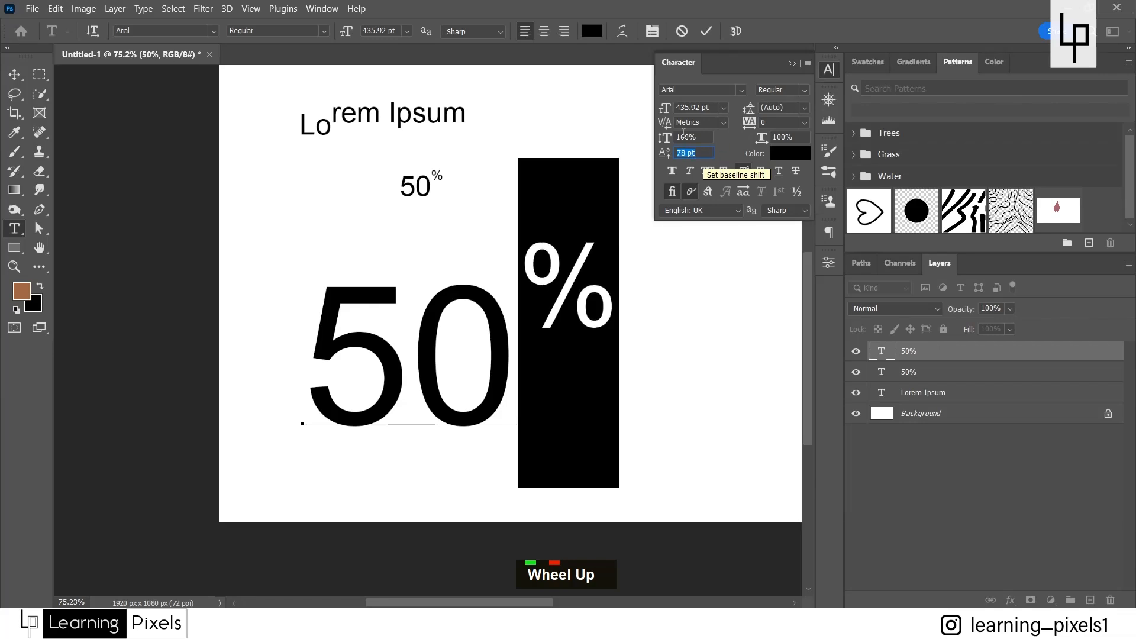
Reduce the font size of the selected "%" sign to about 407 pt and commit the edit.
left_click(711, 106)
scroll(710, 107, "down", 15)
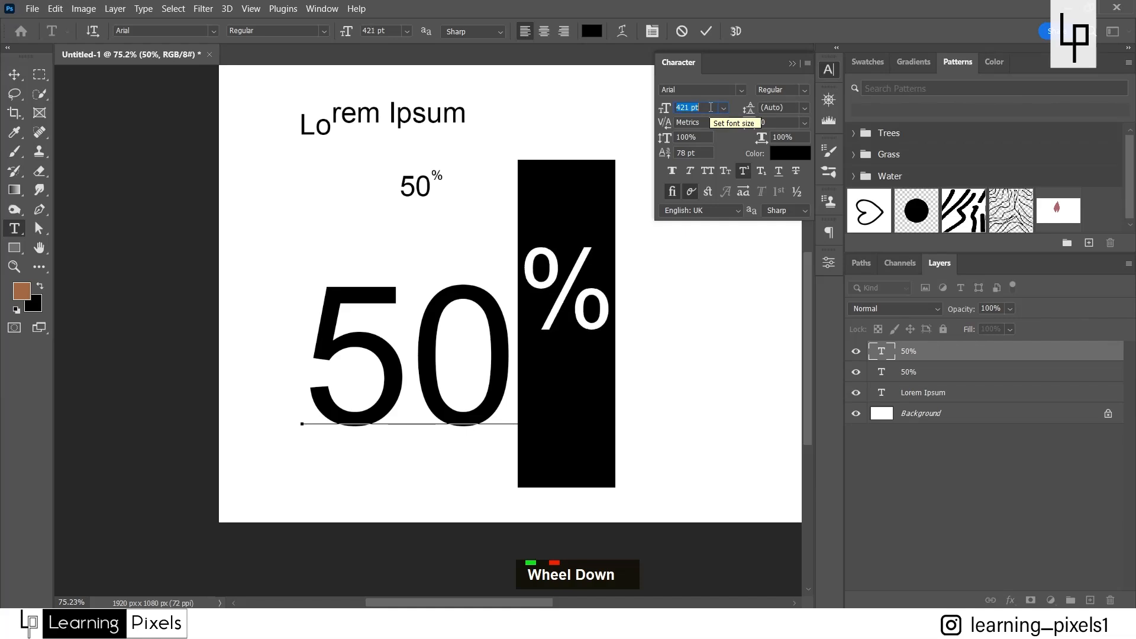
scroll(710, 107, "down", 20)
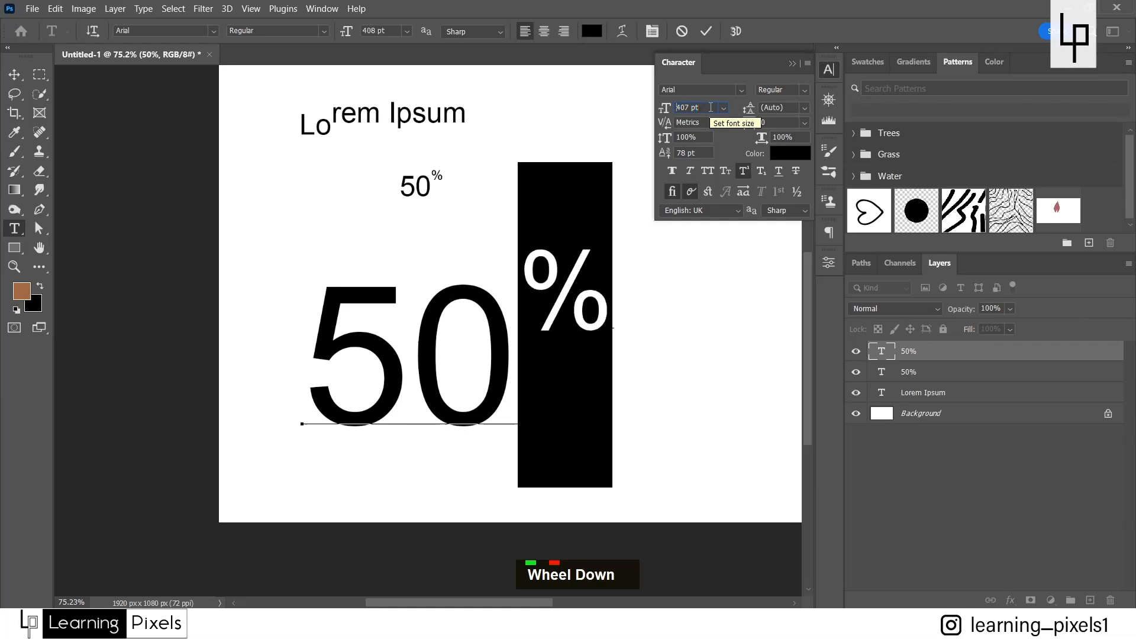
left_click(705, 32)
scroll(435, 342, "down", 3)
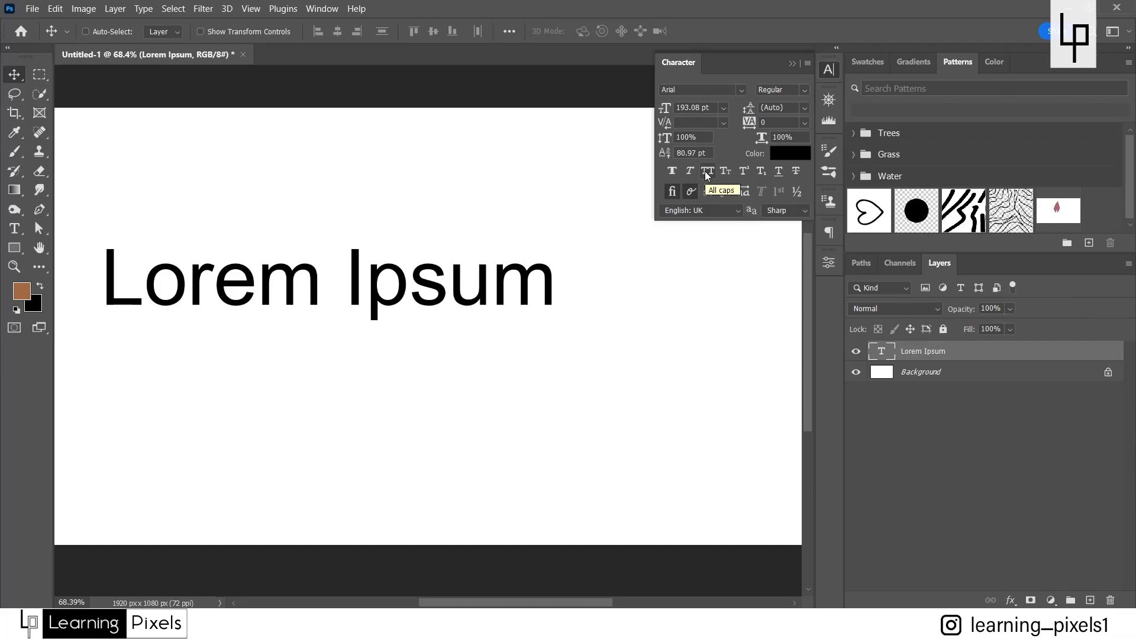
Try All Caps on the "Lorem Ipsum" text, turn it off, and apply Small Caps instead.
left_click(706, 171)
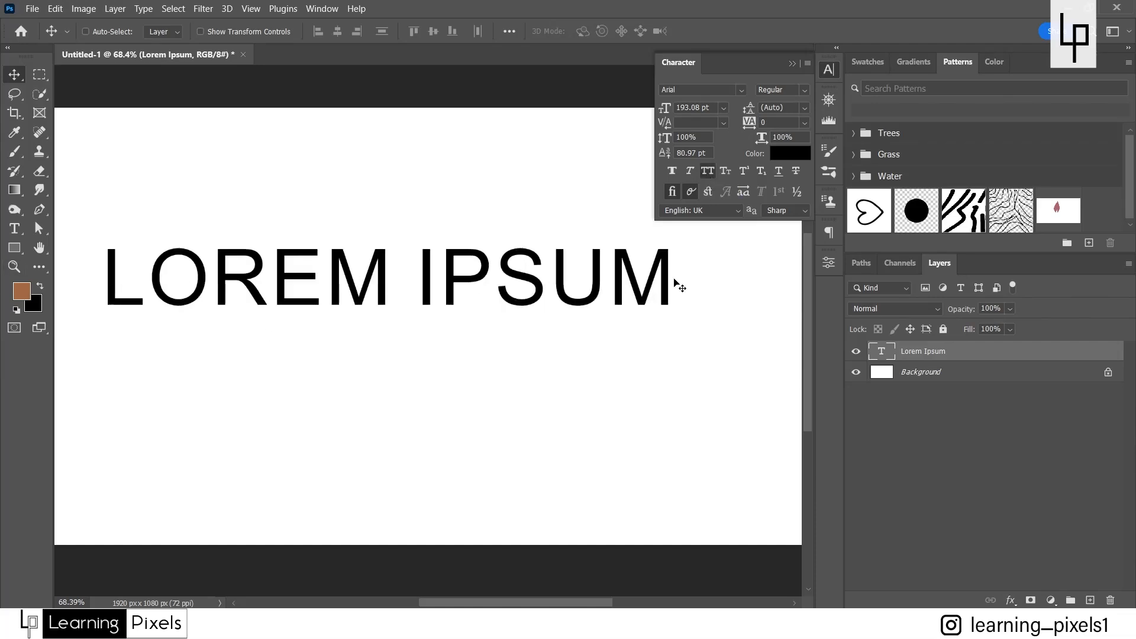
left_click(707, 171)
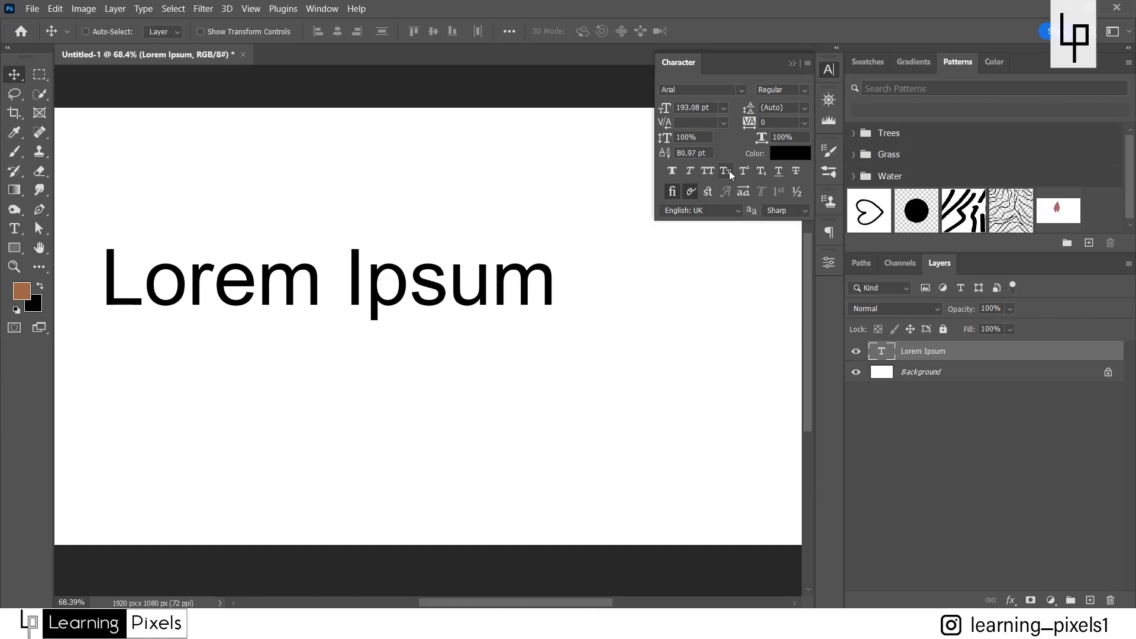
left_click(729, 170)
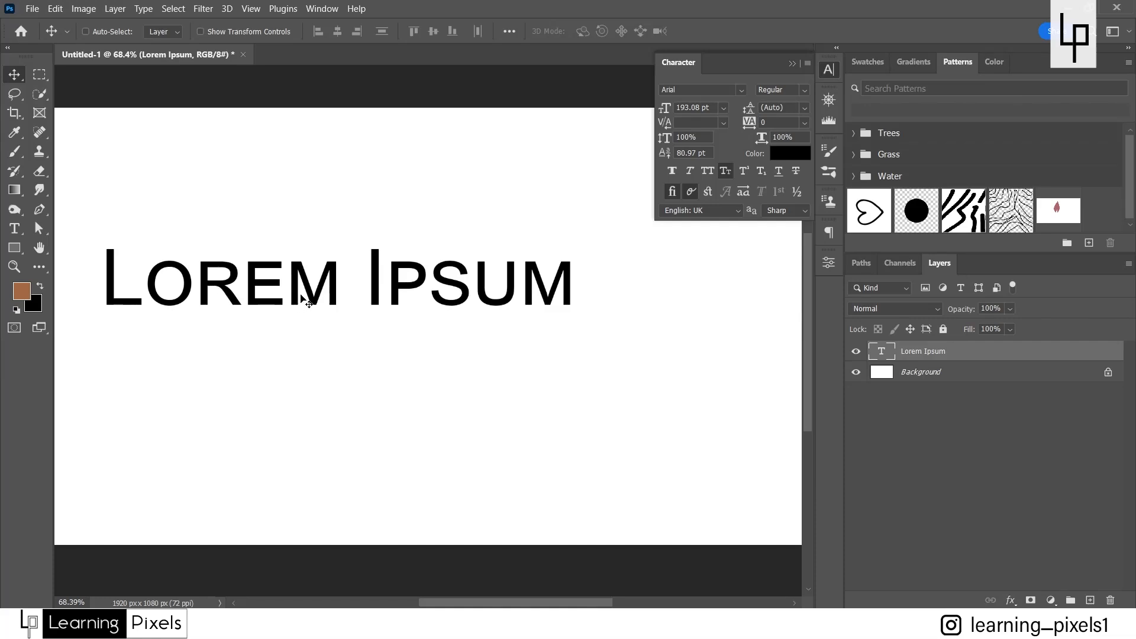
Apply Underline and Strikethrough to the "Lorem Ipsum" text.
left_click(782, 173)
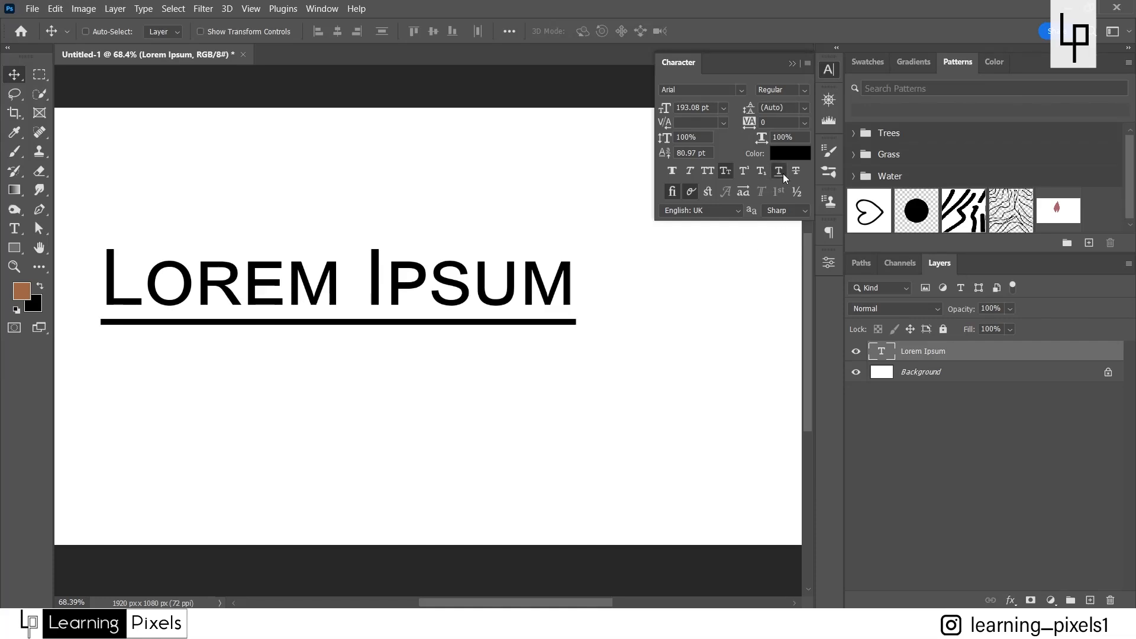
left_click(799, 175)
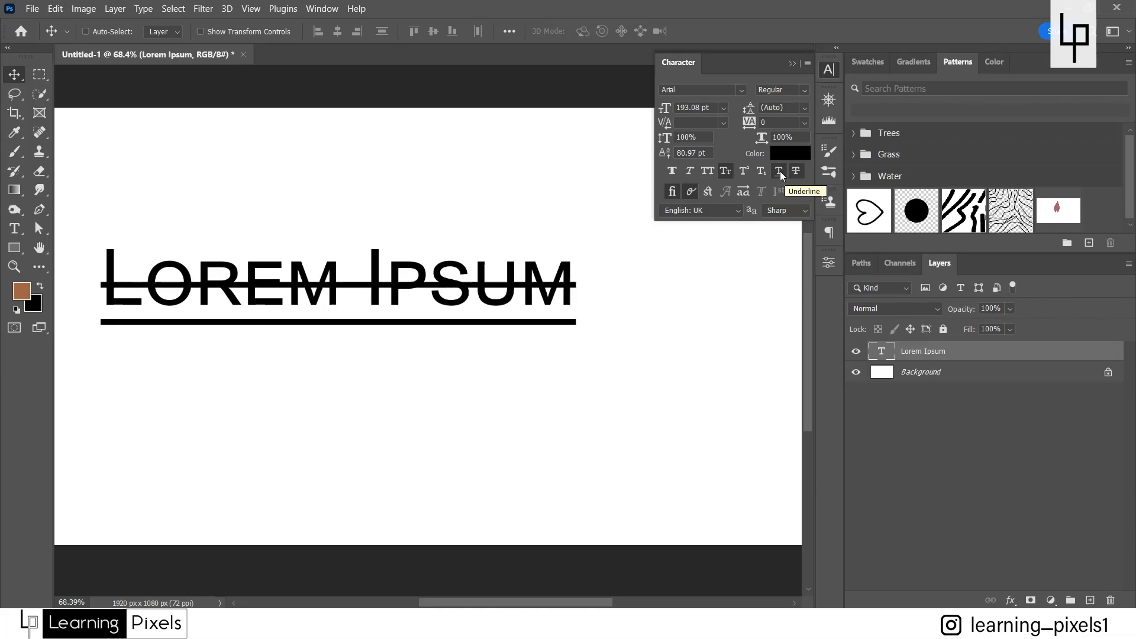
Turn off Underline, Strikethrough and Small Caps on the "Lorem Ipsum" text.
left_click(783, 172)
left_click(796, 173)
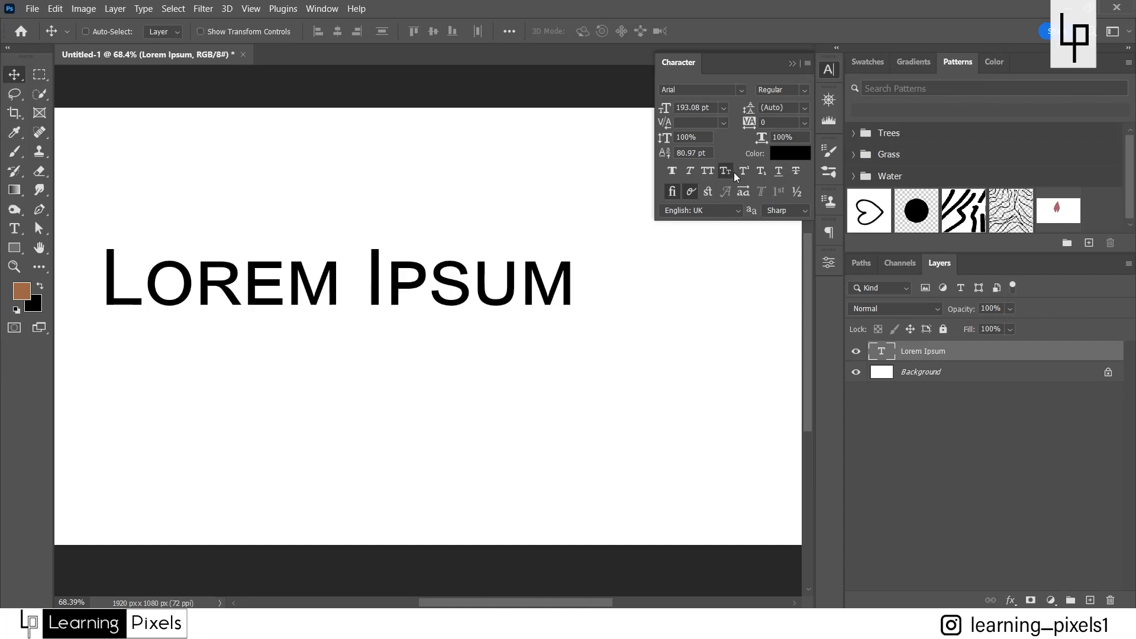
left_click(731, 173)
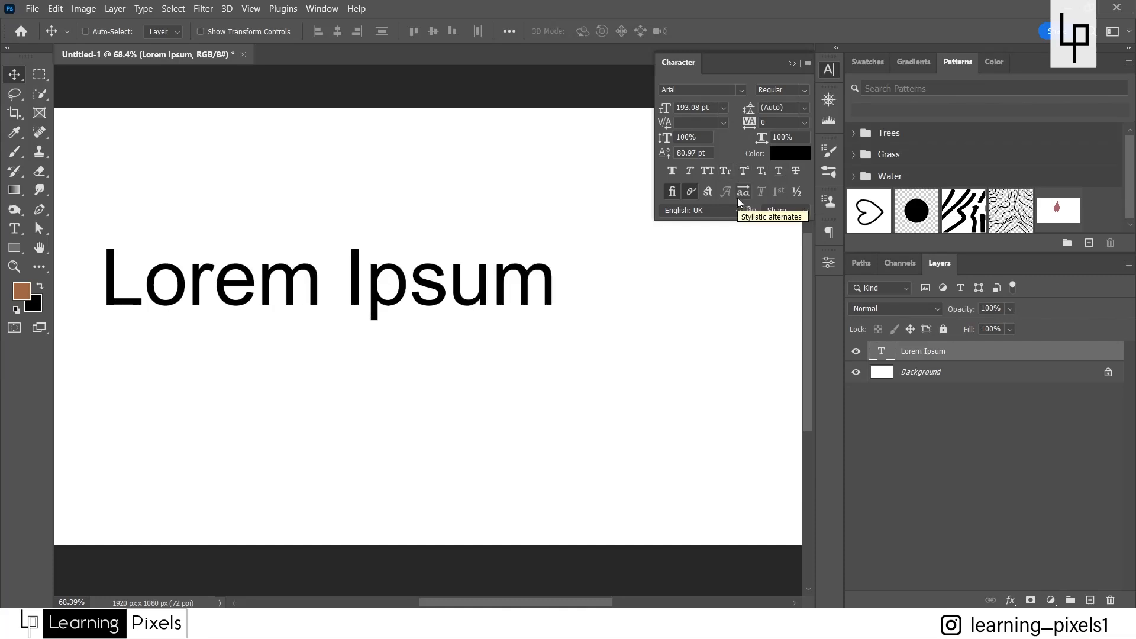
Compare Sharp anti-aliasing with None on the "Lorem Ipsum" text, inspecting the letter edges up close.
key("ctrl+plus")
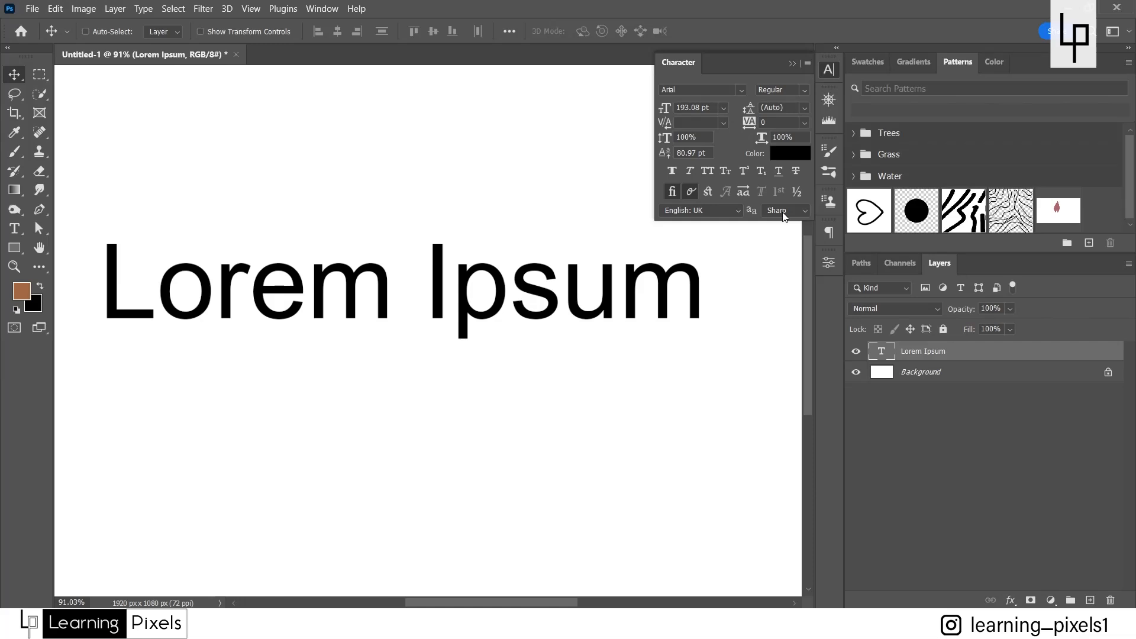
left_click(785, 213)
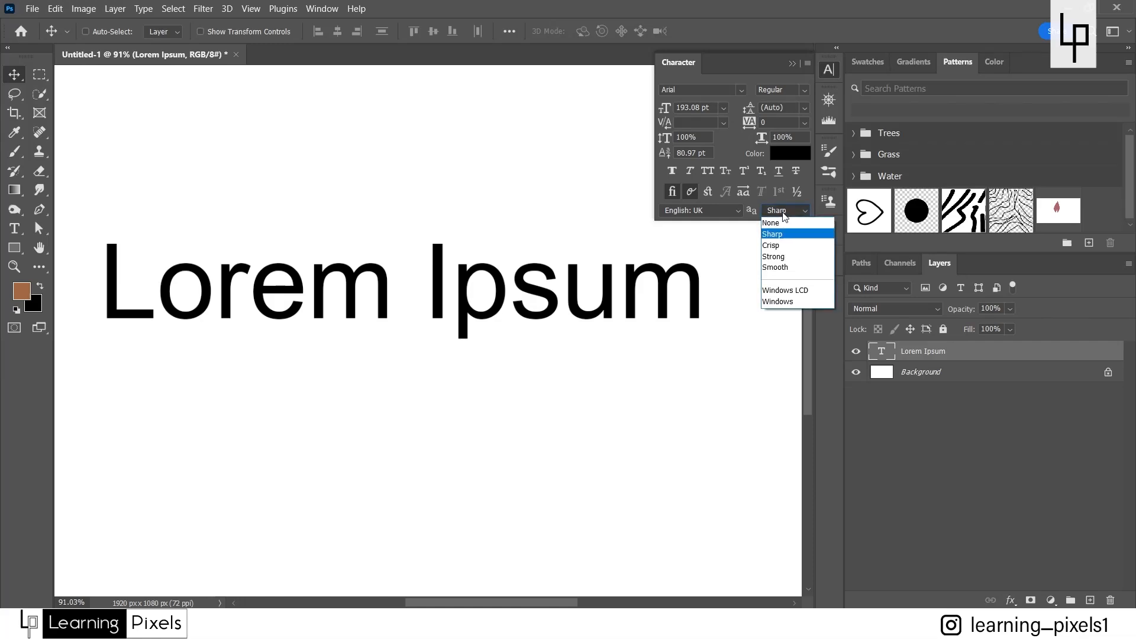
left_click(803, 235)
scroll(539, 289, "up", 5)
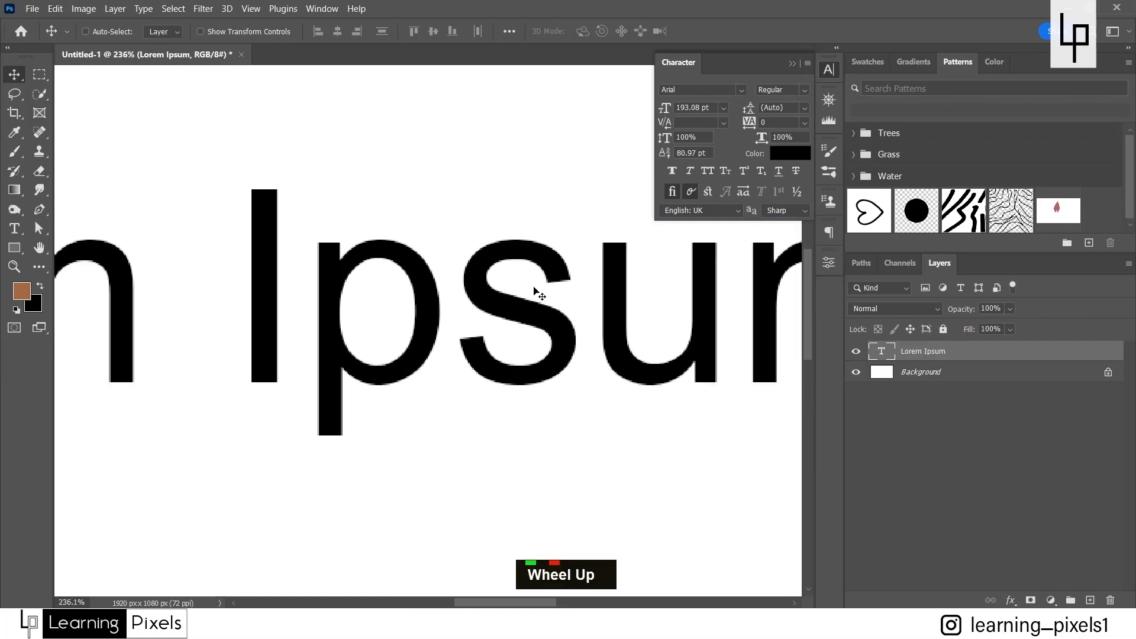
scroll(537, 291, "up", 1)
scroll(537, 291, "down", 1)
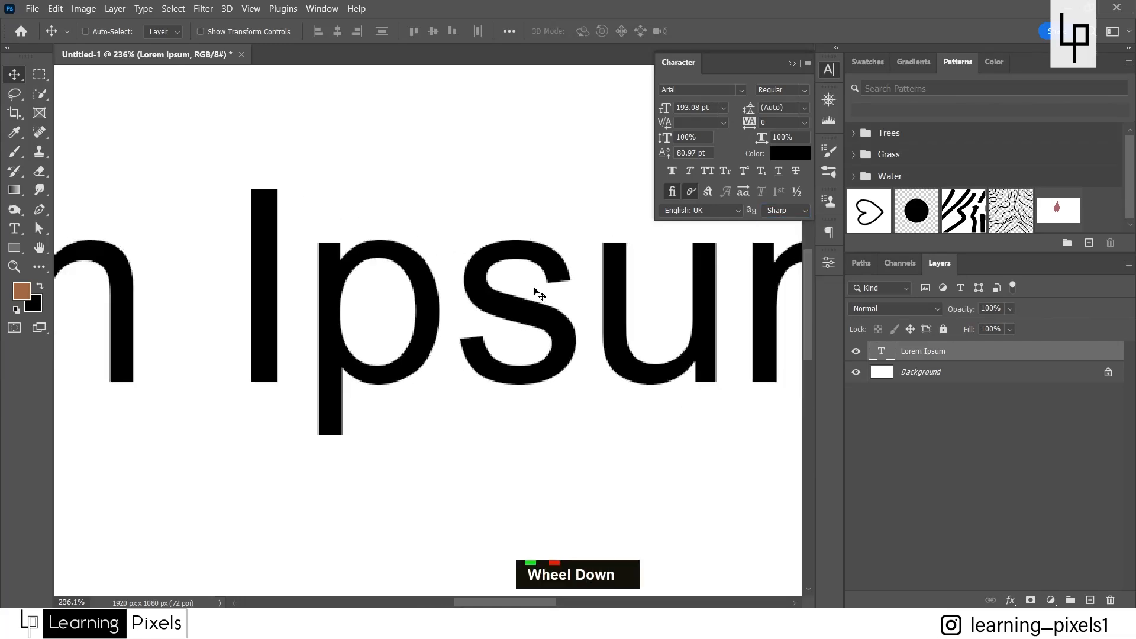
left_click(786, 213)
left_click(790, 225)
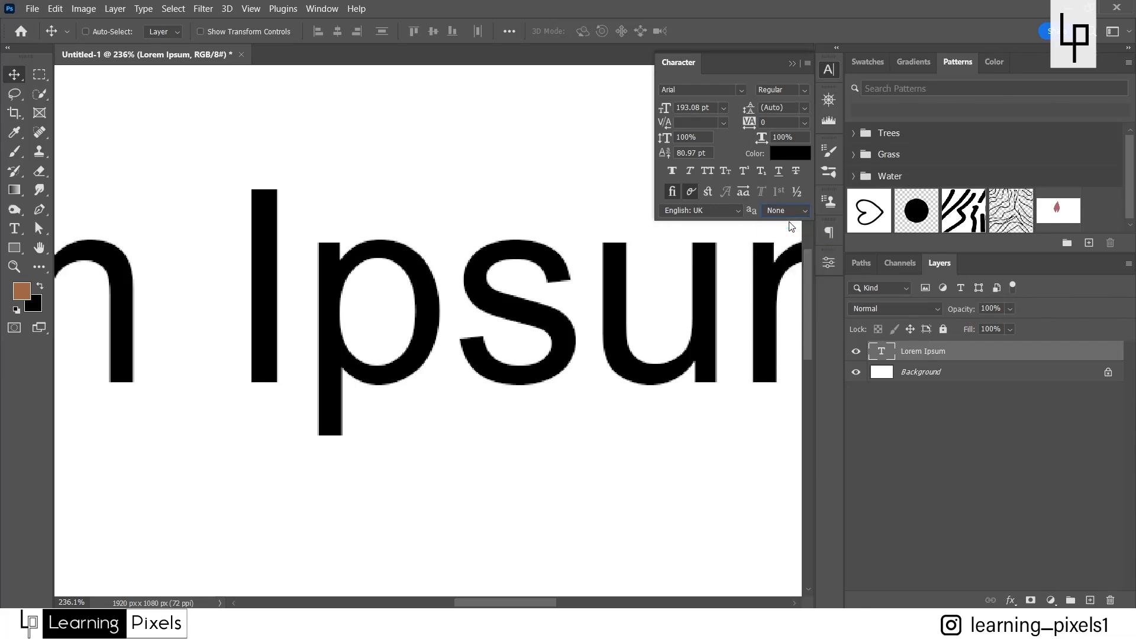
scroll(430, 265, "up", 1)
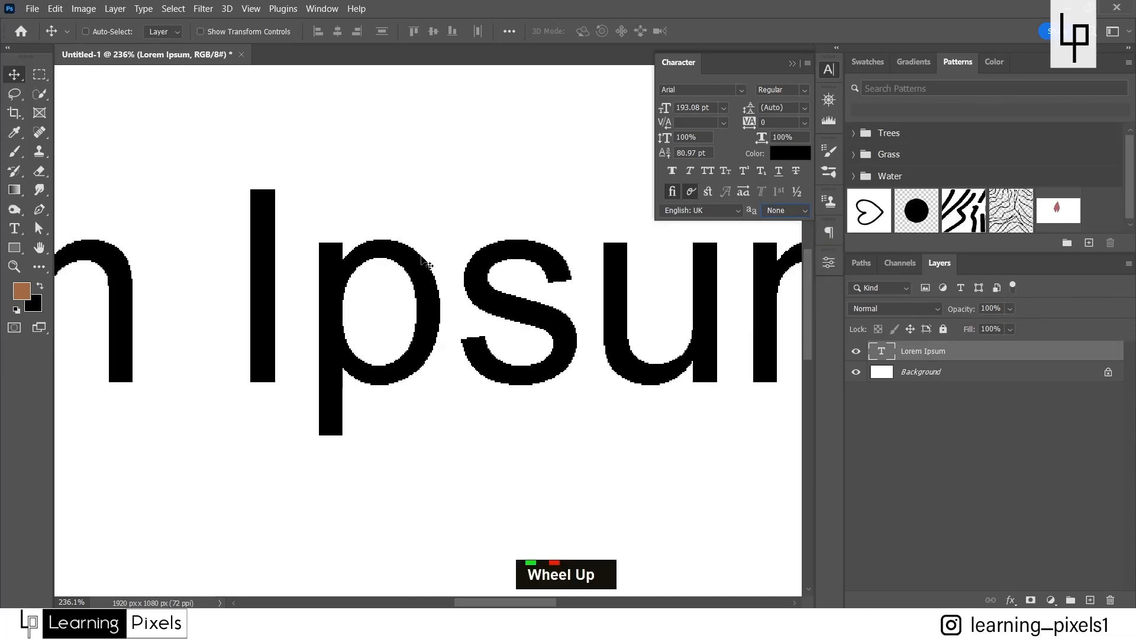
scroll(428, 264, "up", 2)
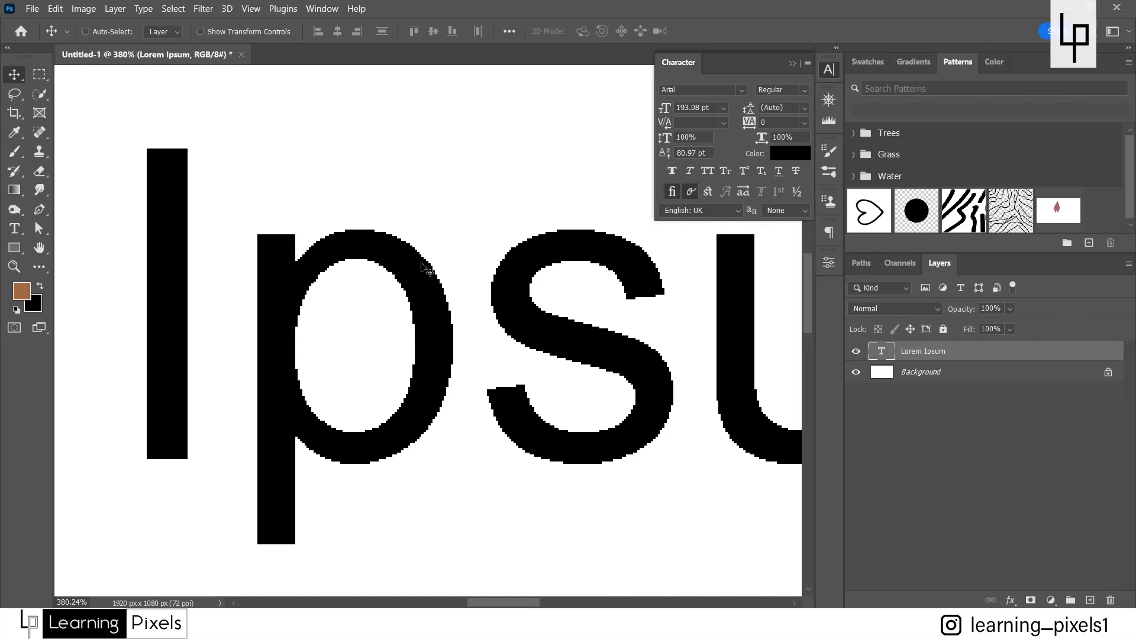
Try Strong and Crisp anti-aliasing on the "Lorem Ipsum" text and switch back to None.
left_click(779, 210)
left_click(793, 259)
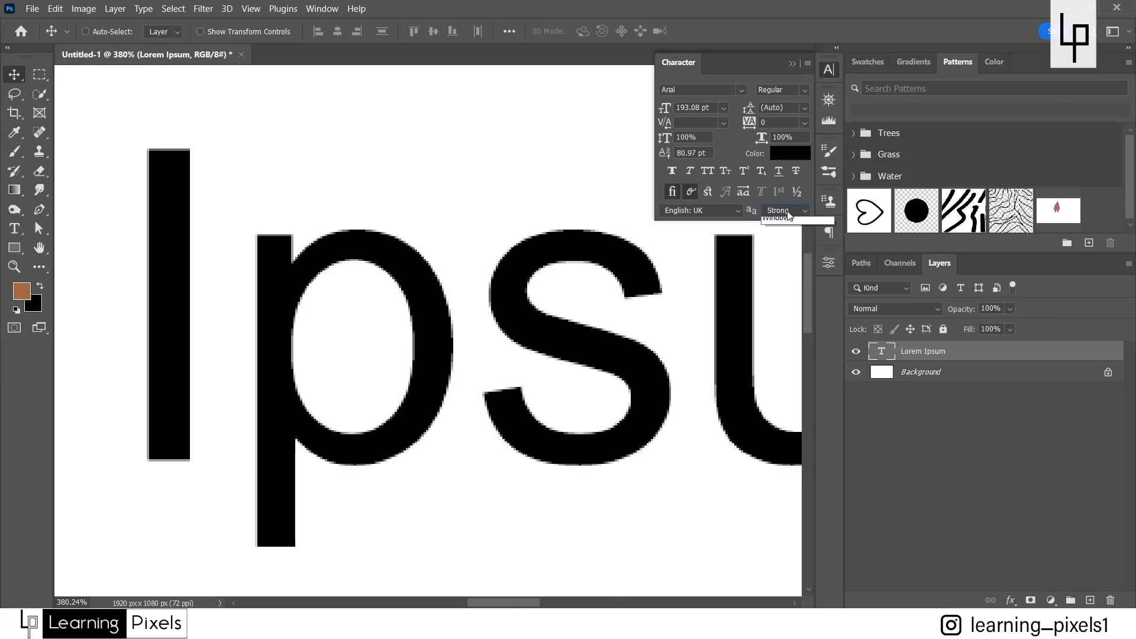
left_click(783, 211)
left_click(783, 246)
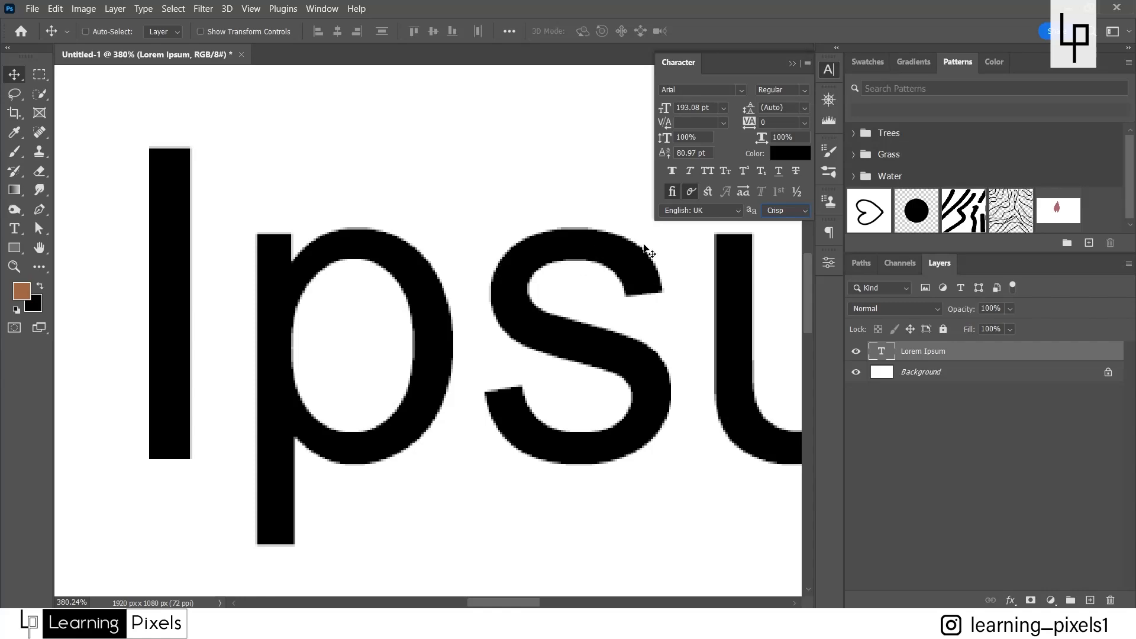
left_click(787, 214)
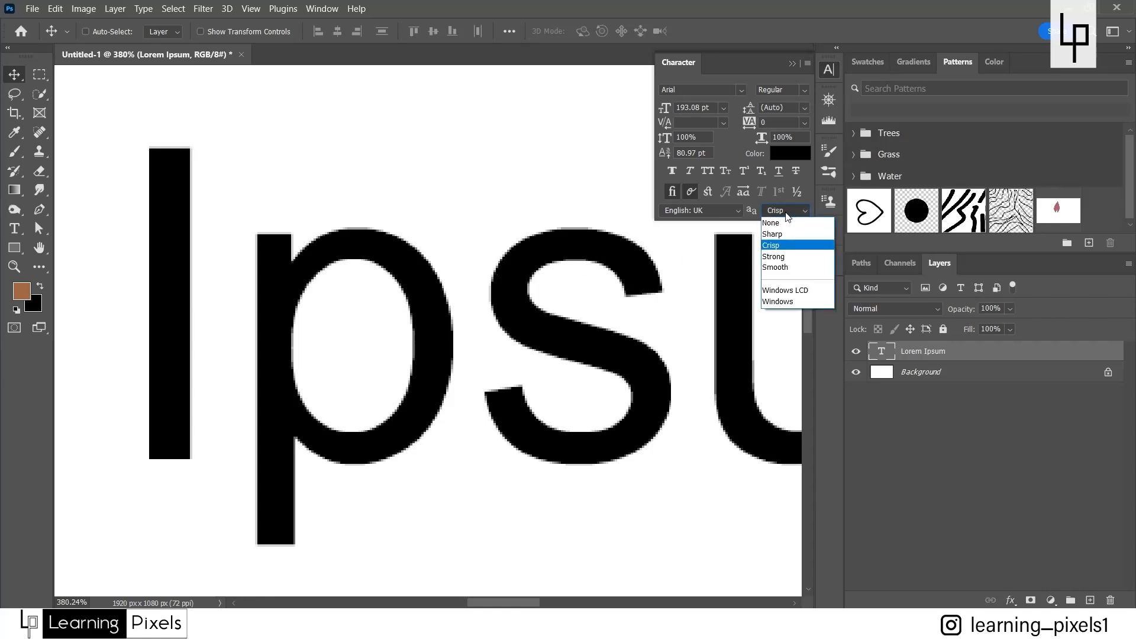
left_click(774, 223)
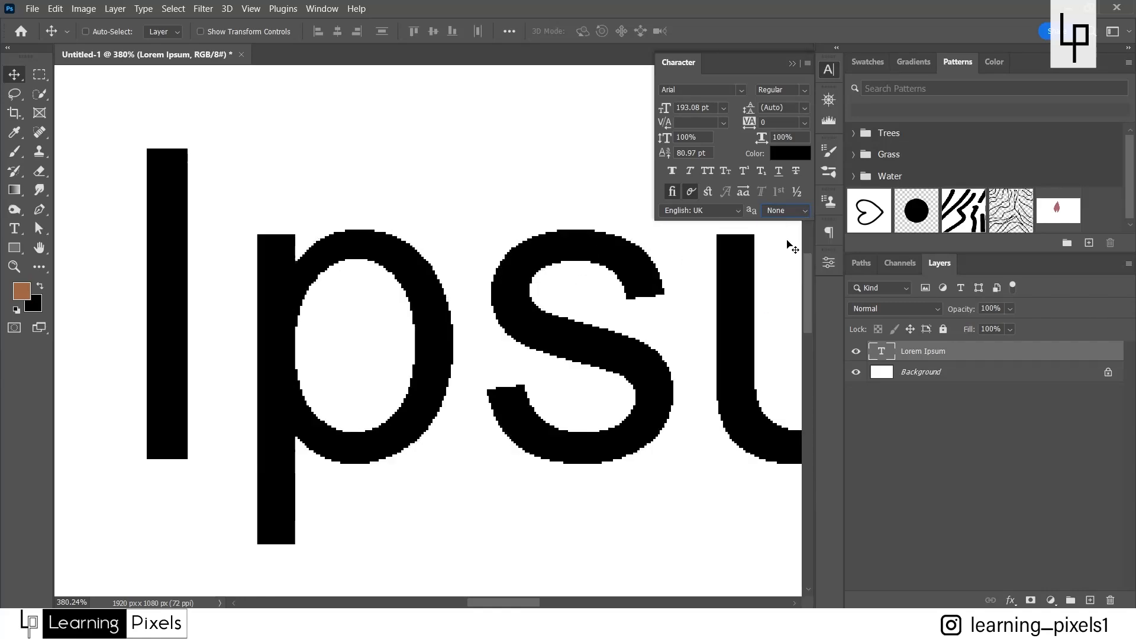
Compare Sharp and Crisp anti-aliasing on the "Lorem Ipsum" text and settle on Sharp.
left_click(786, 213)
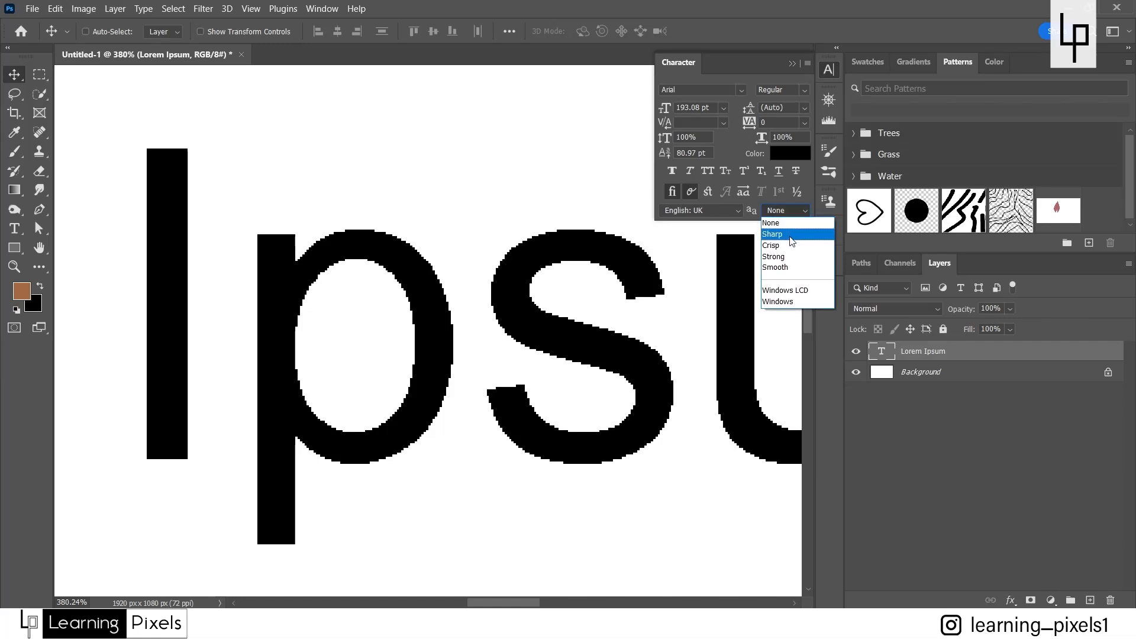
left_click(791, 240)
left_click(788, 213)
left_click(781, 246)
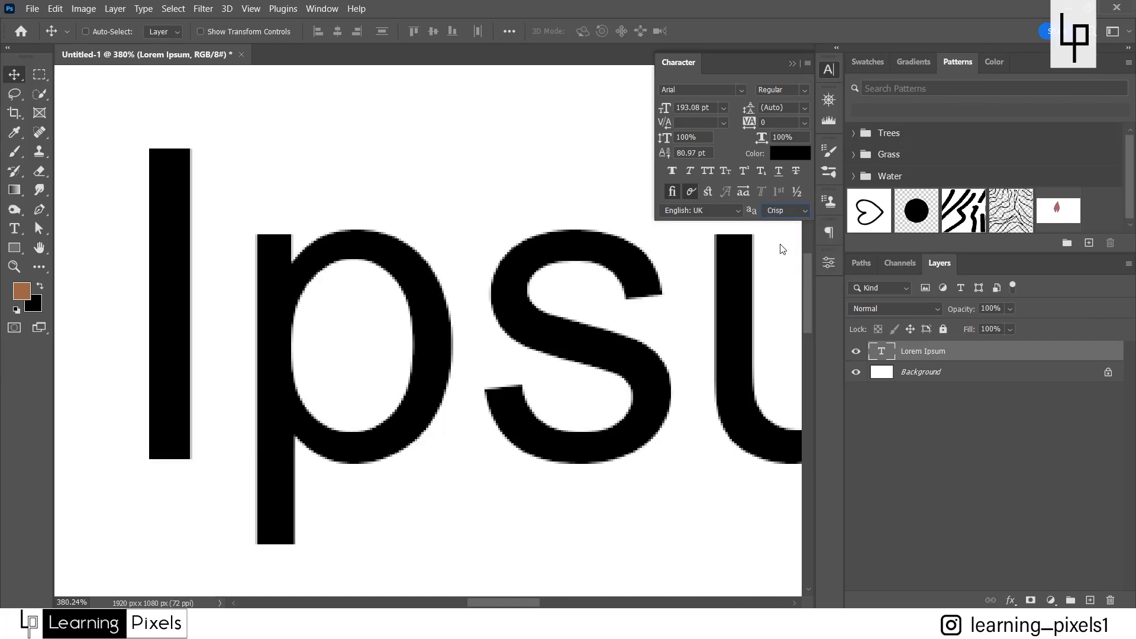
left_click(787, 212)
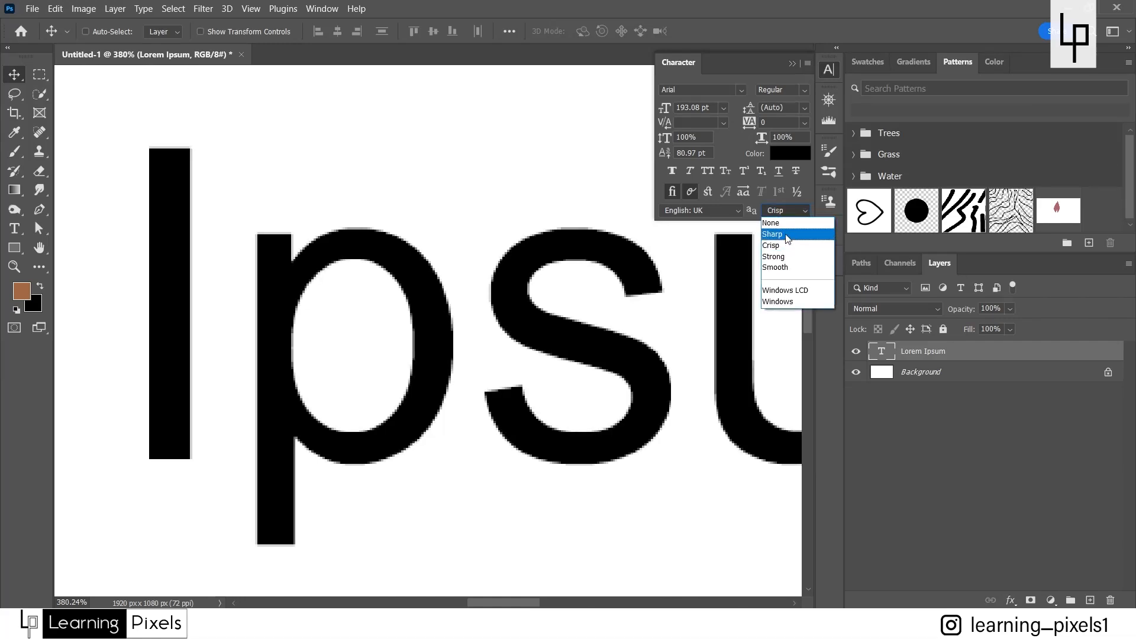
left_click(787, 235)
Change the text color of "Lorem Ipsum" to red (e42626) using the Horizontal Type tool's options.
scroll(550, 233, "down", 1)
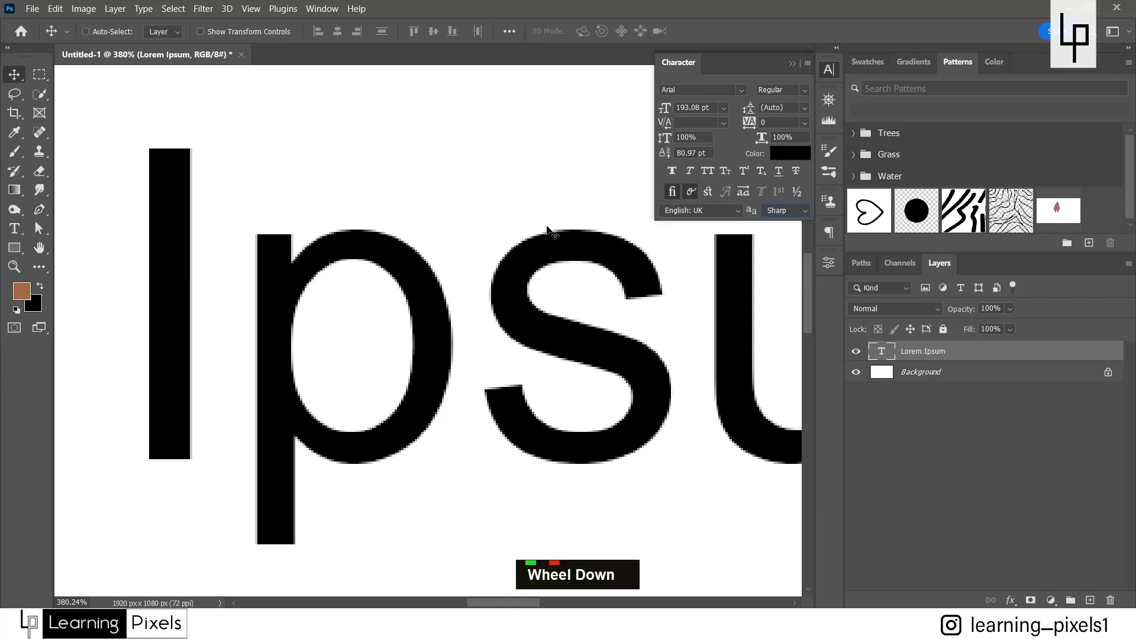
scroll(537, 274, "down", 8)
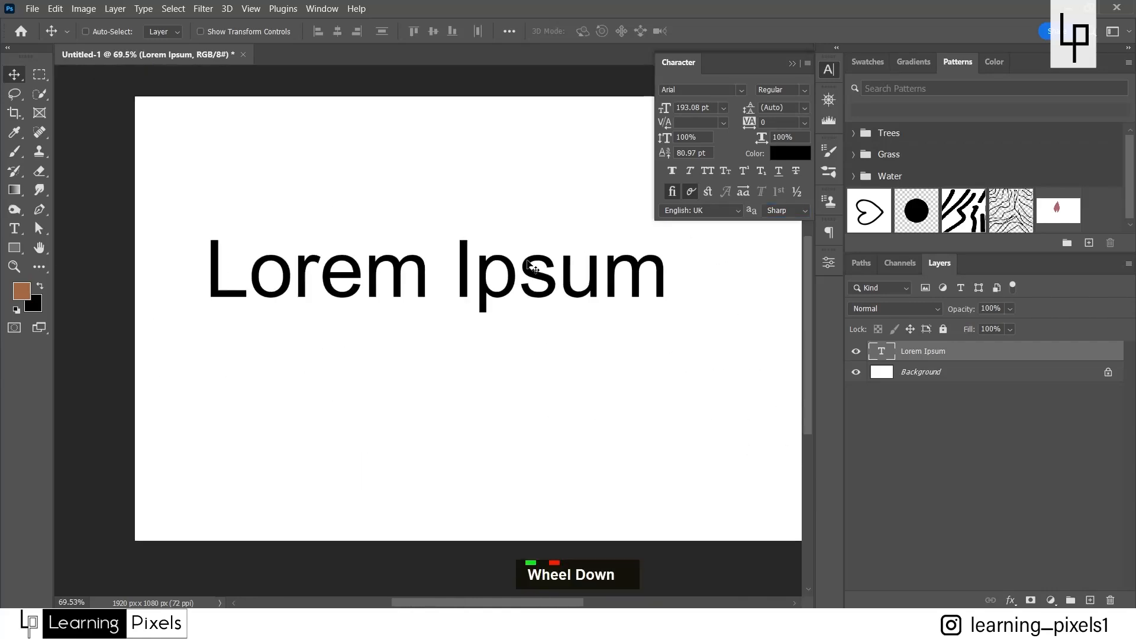
scroll(431, 278, "up", 1)
key("space")
left_click_drag(530, 319, 483, 312)
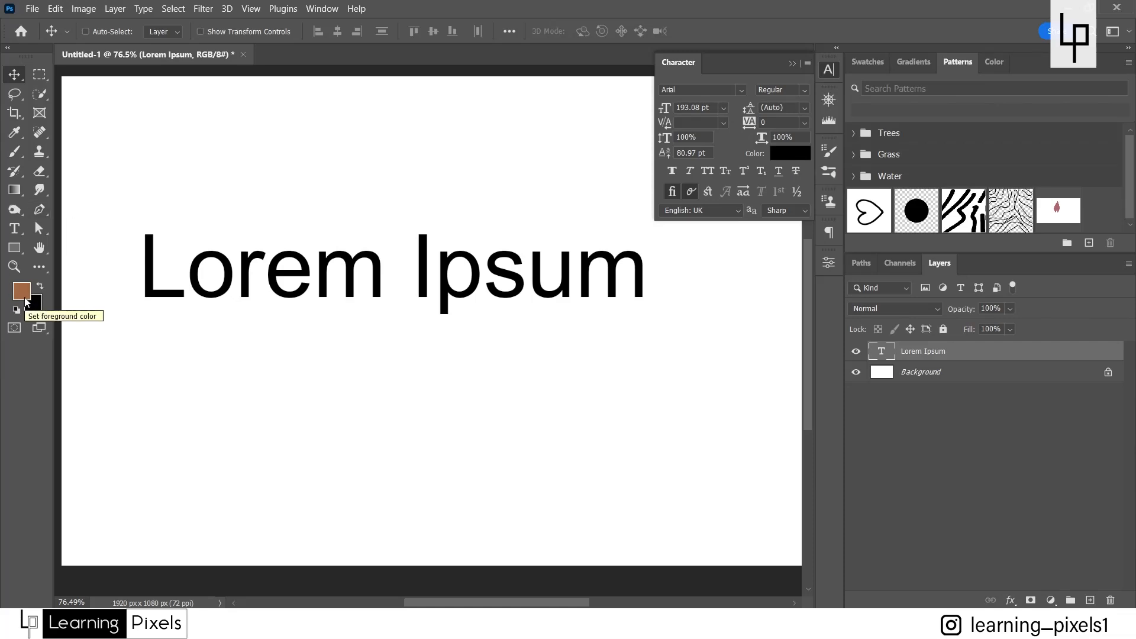
left_click(15, 230)
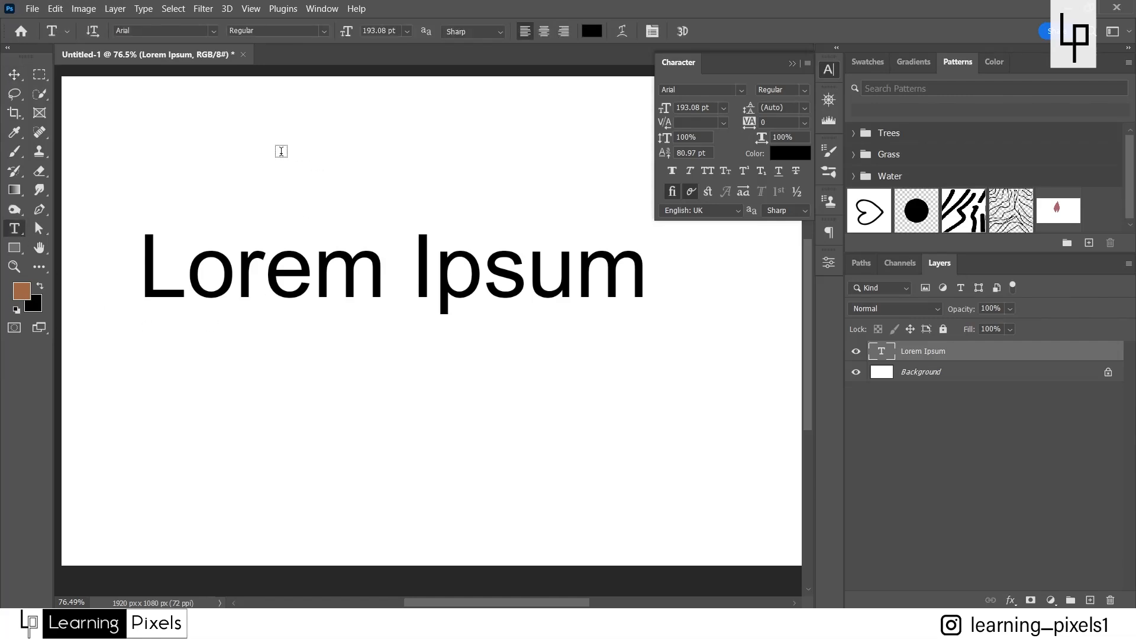
left_click(593, 32)
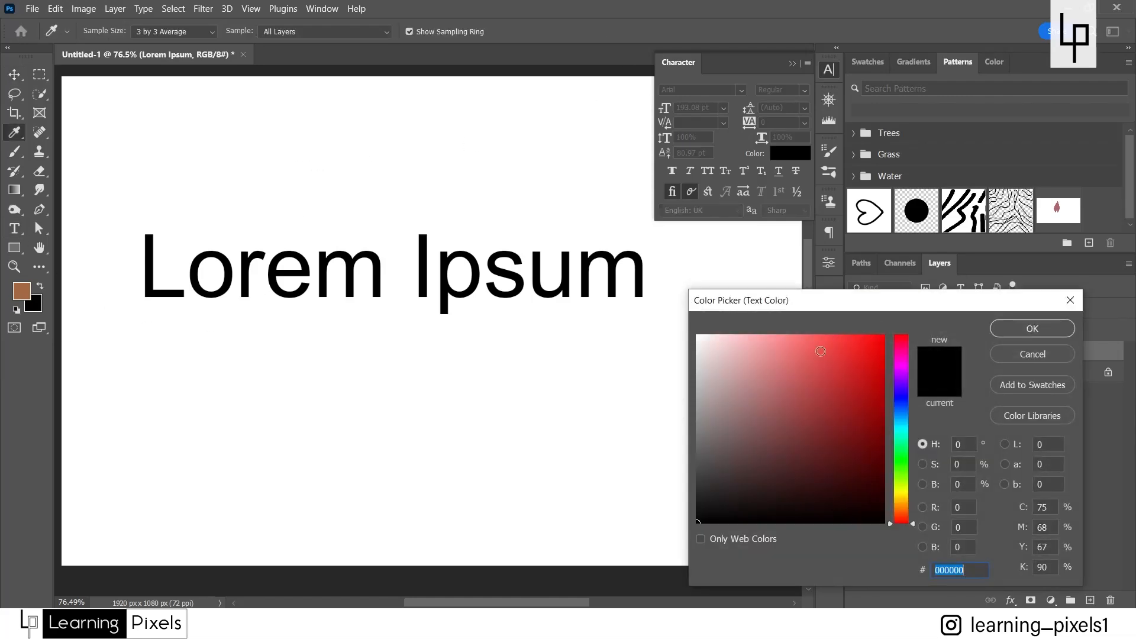
left_click(853, 354)
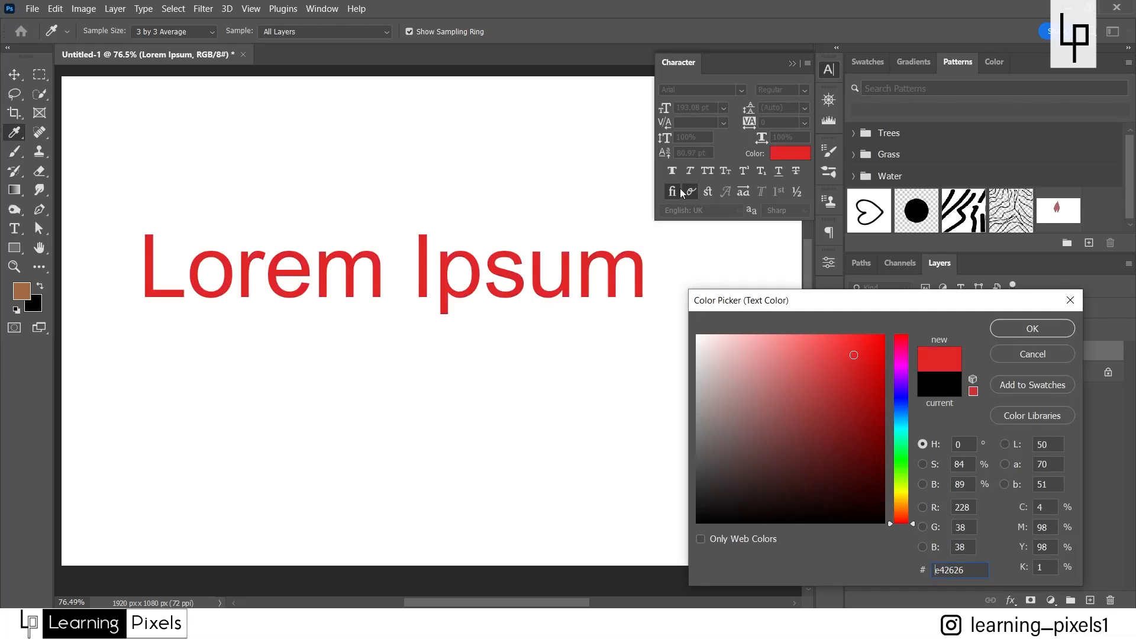
left_click(1033, 328)
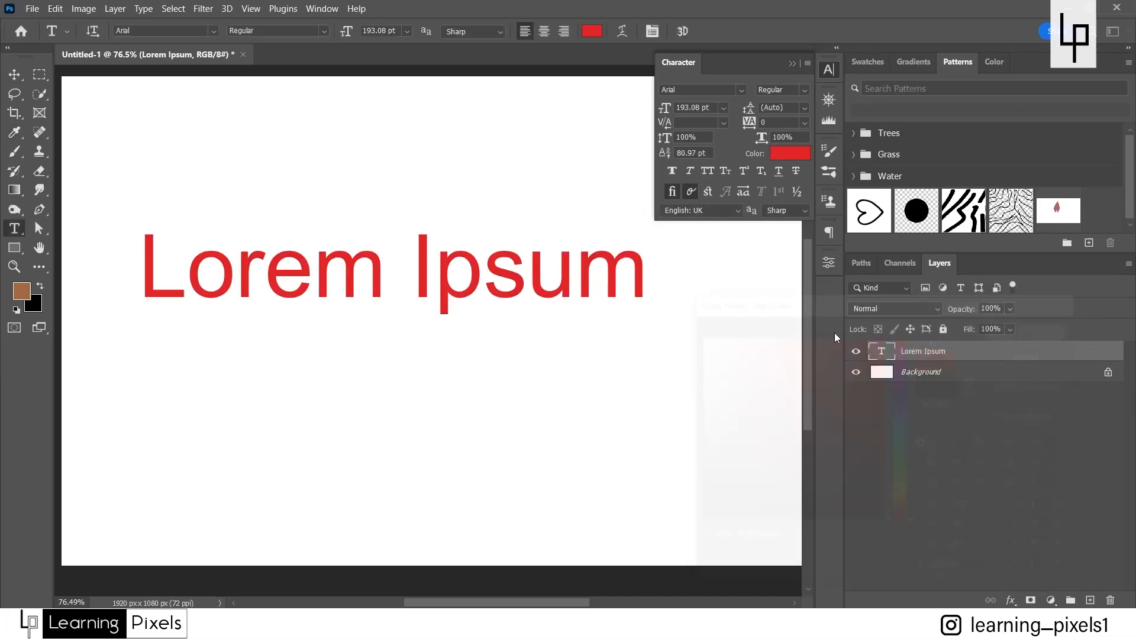
Place a second, smaller "Lorem Ipsum" text above the large one and color it blue (4e4eff).
left_click(210, 143)
left_click(19, 71)
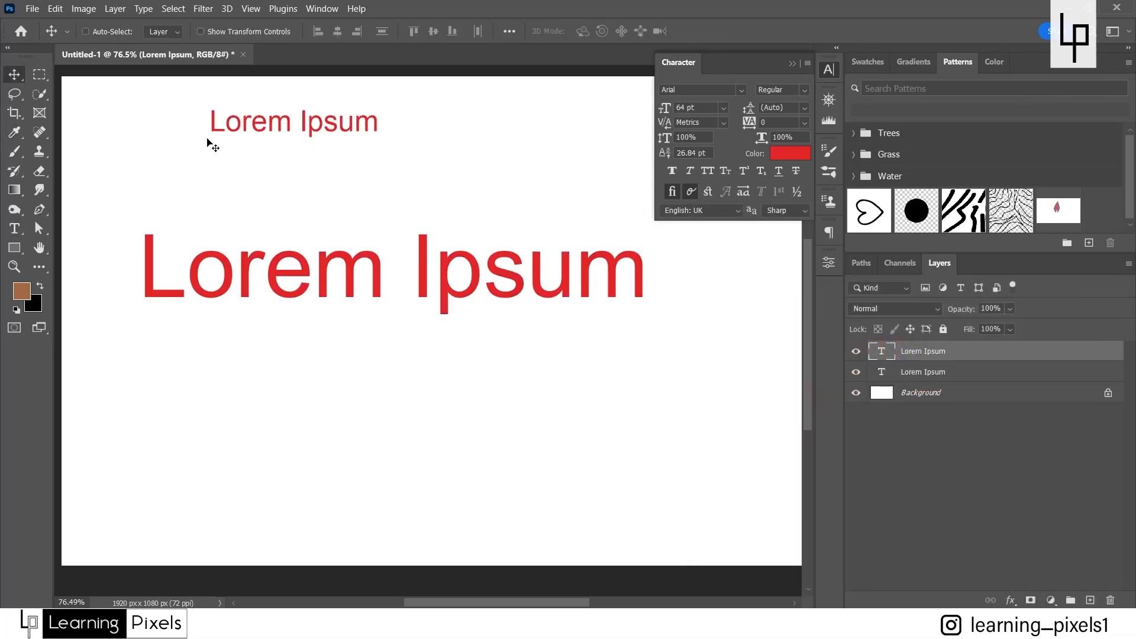
scroll(248, 107, "up", 1)
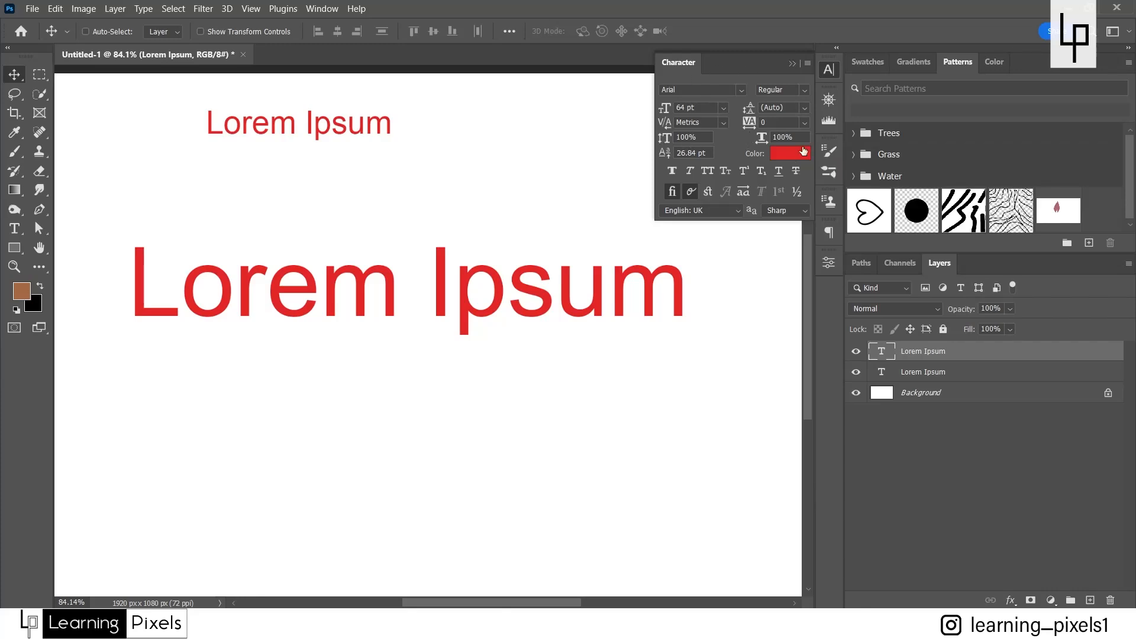
left_click(796, 155)
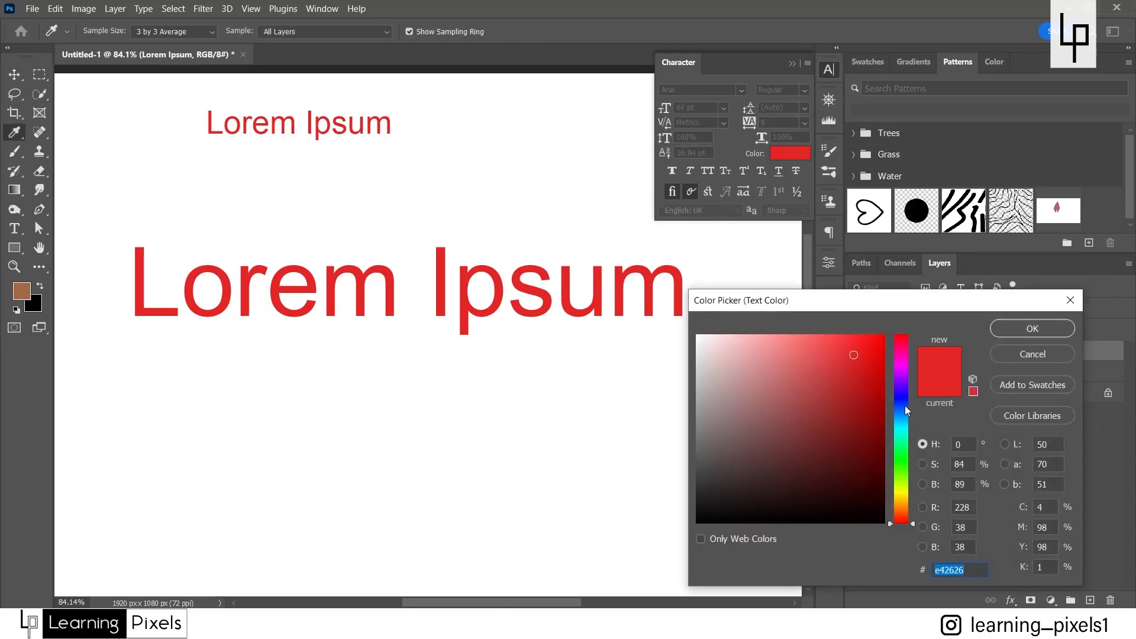
mouse_move(904, 406)
left_mouse_down()
mouse_move(845, 375)
mouse_move(827, 335)
left_mouse_up()
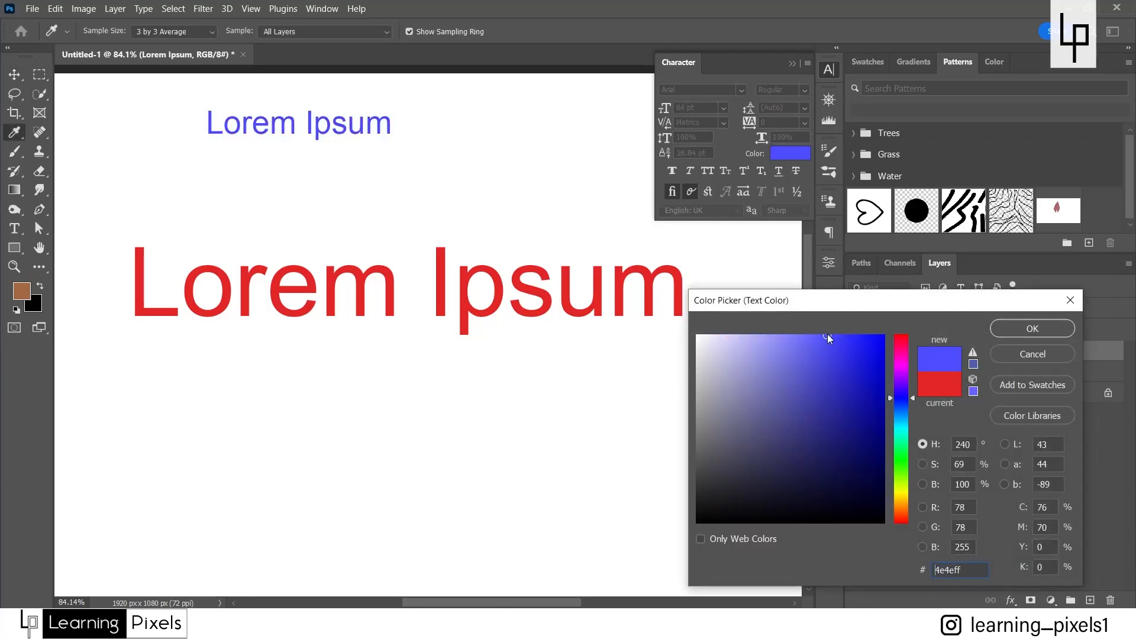
left_click(1016, 326)
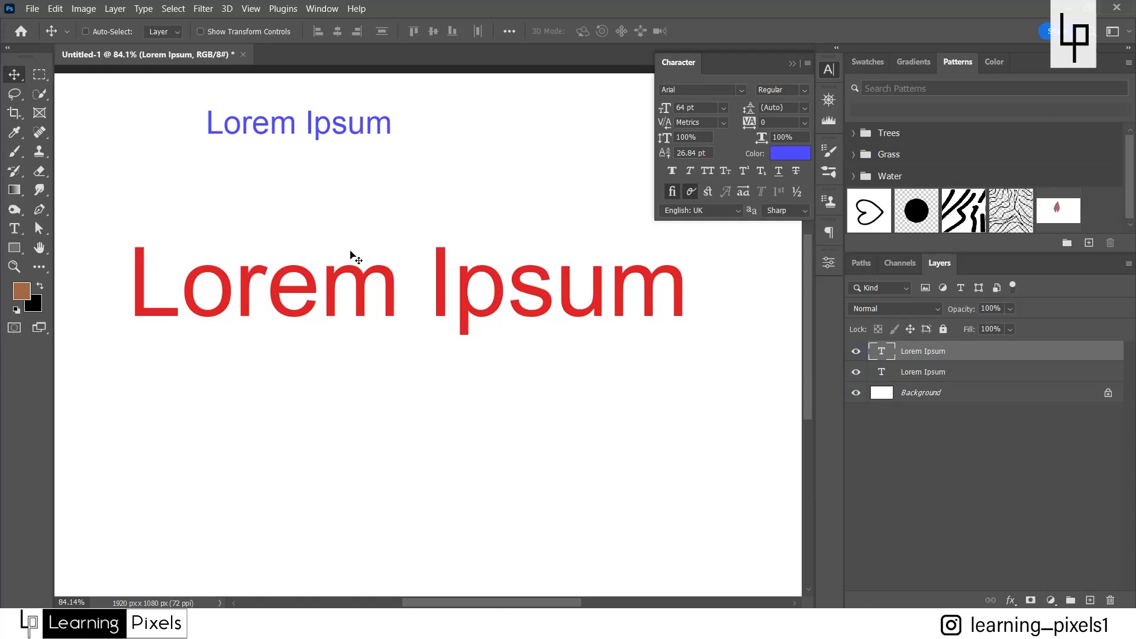
Recolor the small "Lorem Ipsum" text magenta (f127cd) through the Type tool's options and return to the Move tool.
left_click(15, 230)
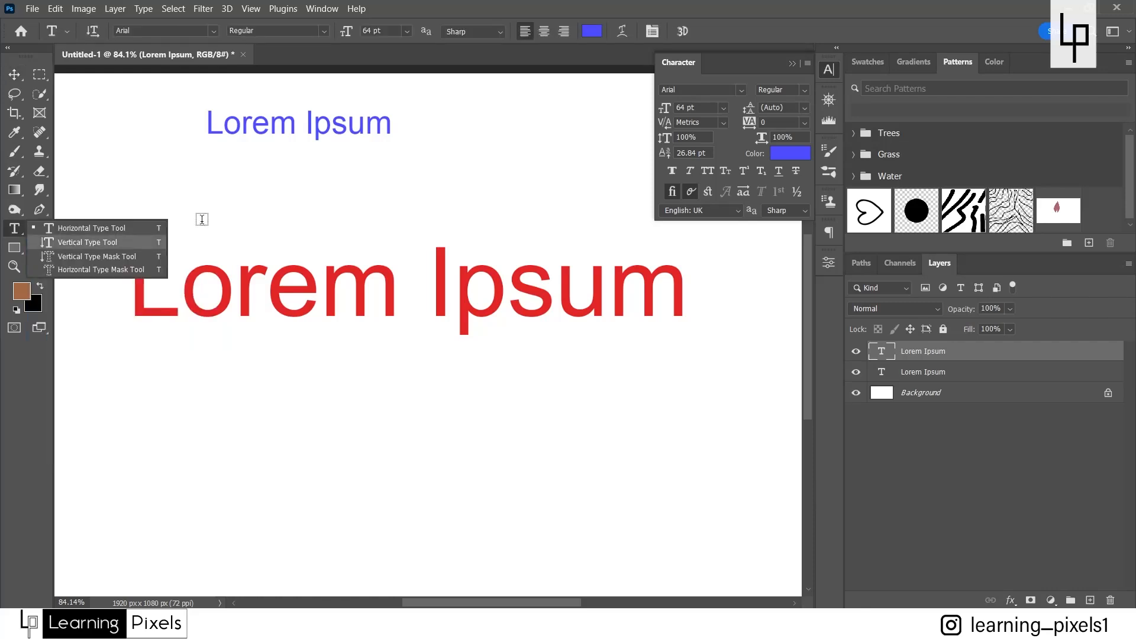
left_click(592, 32)
left_click_drag(904, 390, 899, 361)
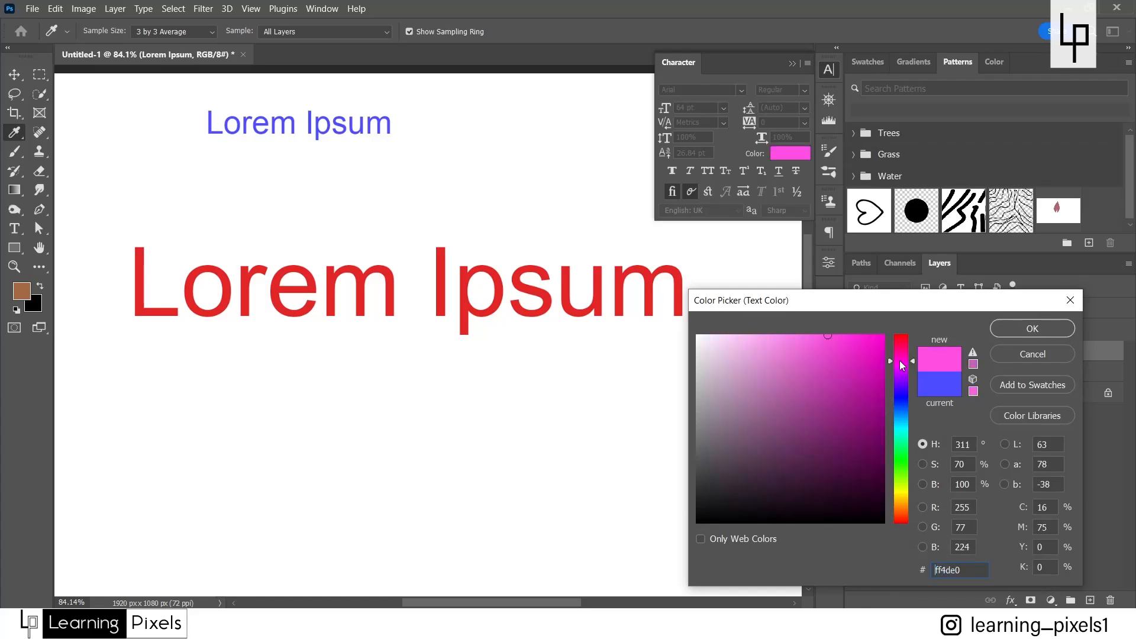
left_click(879, 373)
left_click(1030, 330)
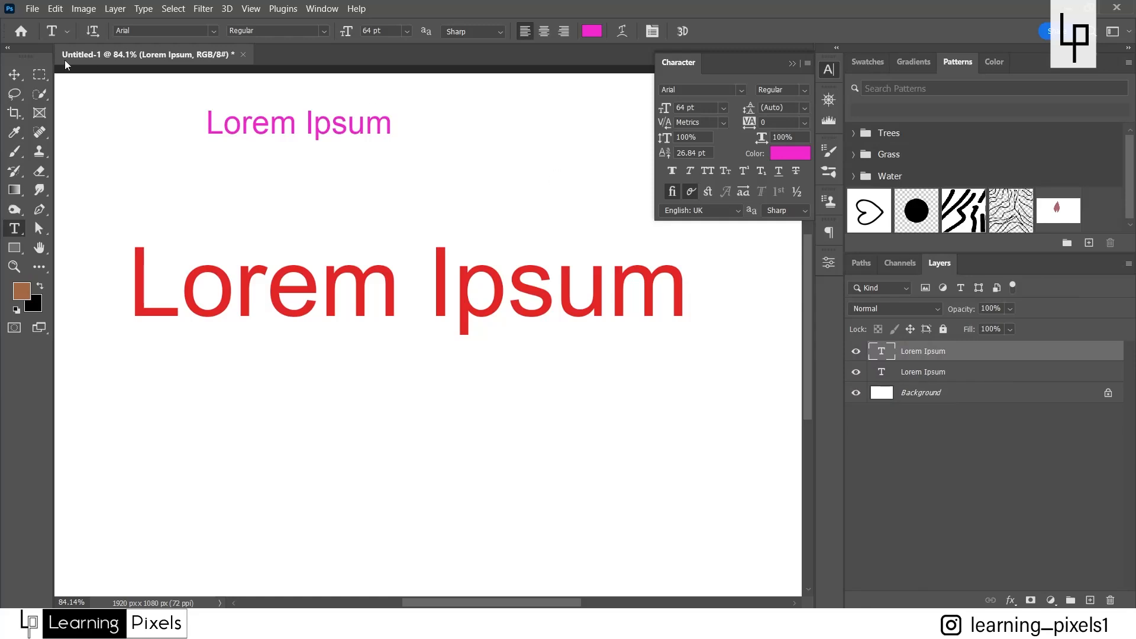
left_click(18, 75)
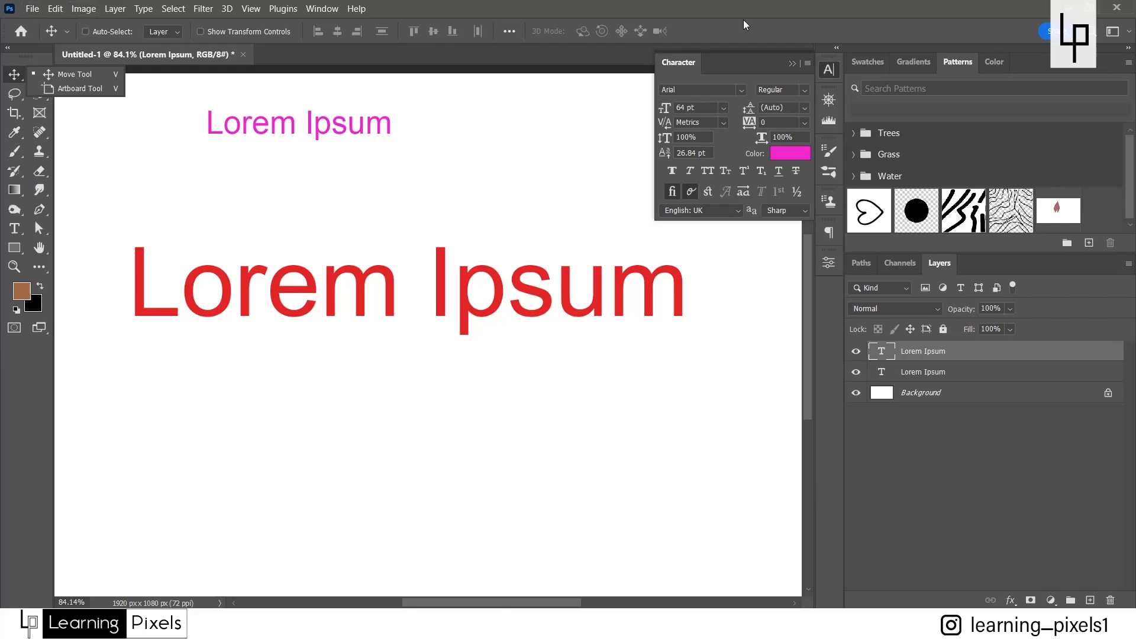
View the small text's color in the Color Picker without changing it, and display the type layer's properties.
left_click(779, 157)
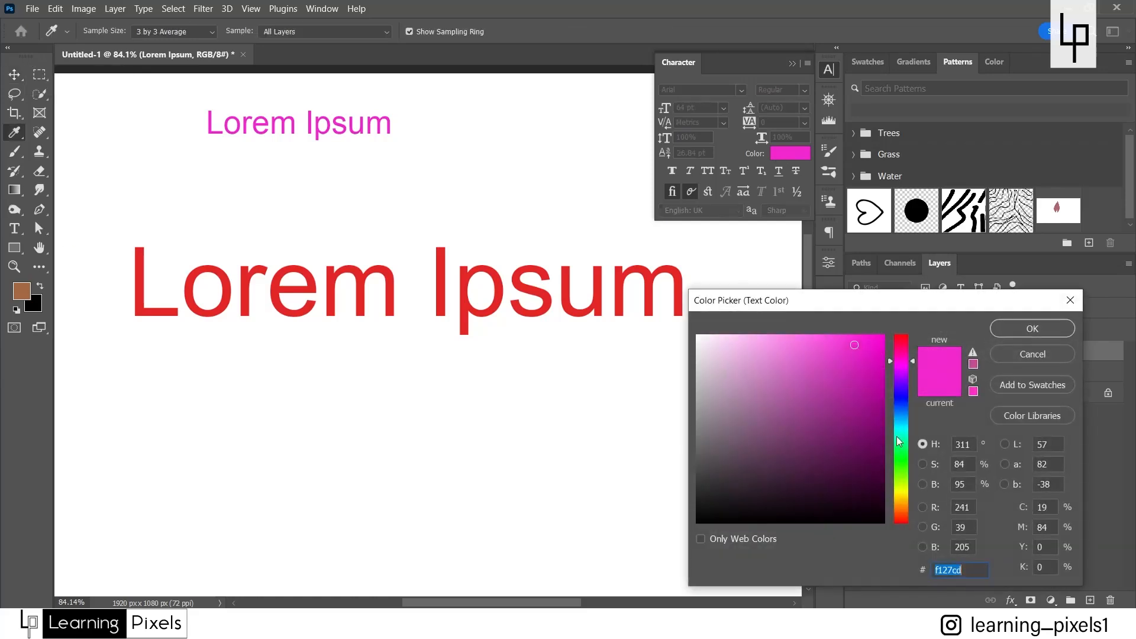
left_click(1004, 357)
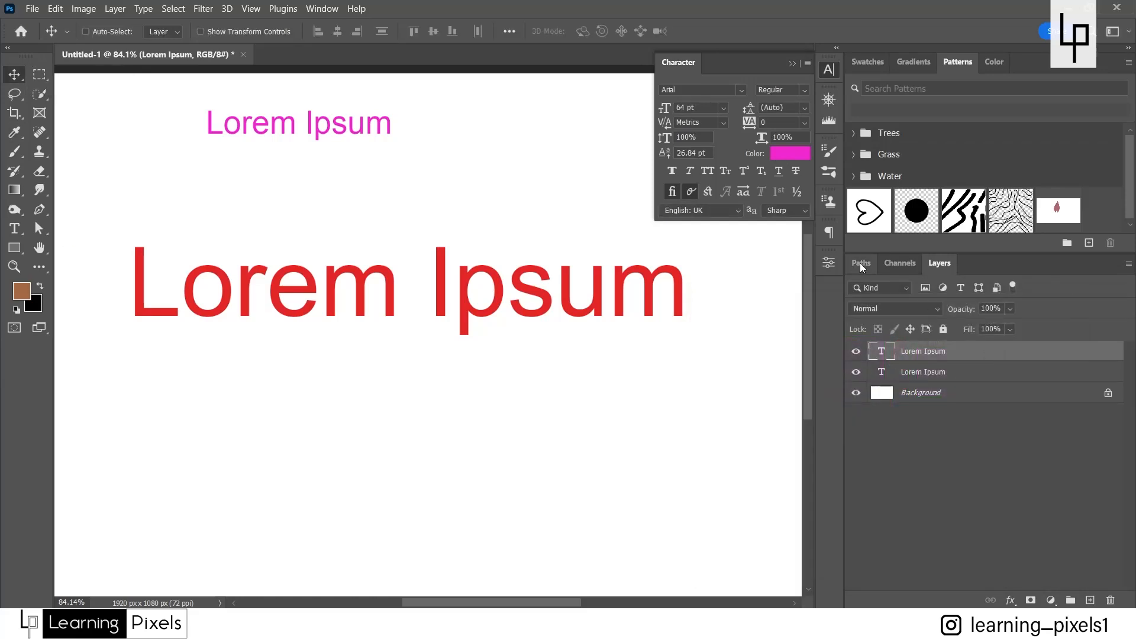
left_click(823, 268)
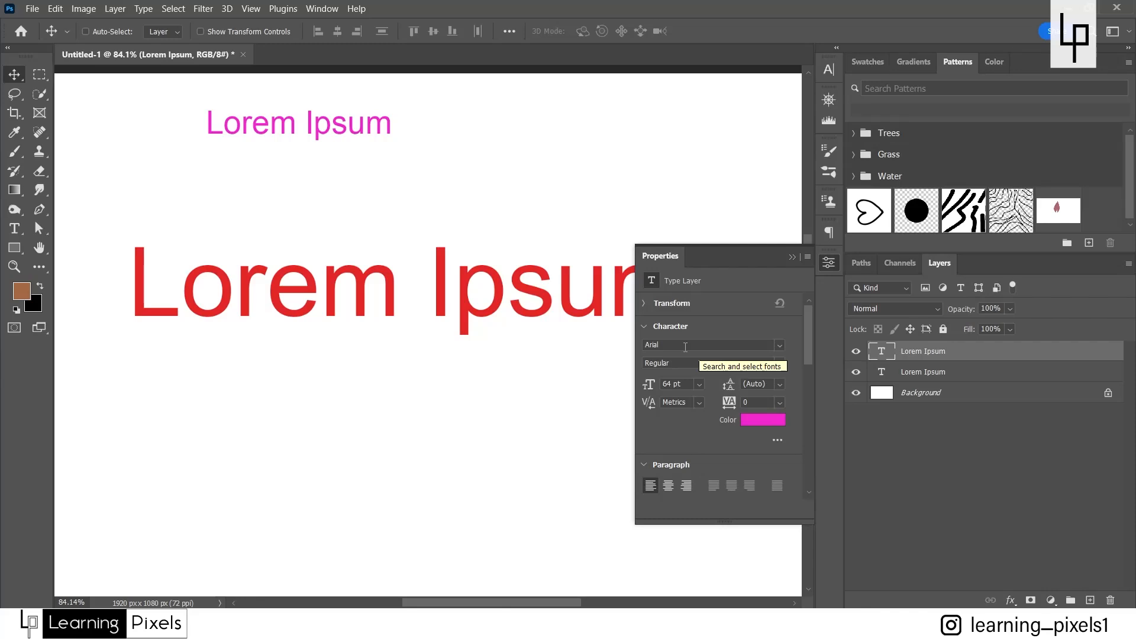
View the font styles available for the small text's Arial font without changing the style.
left_click(675, 361)
left_click(779, 363)
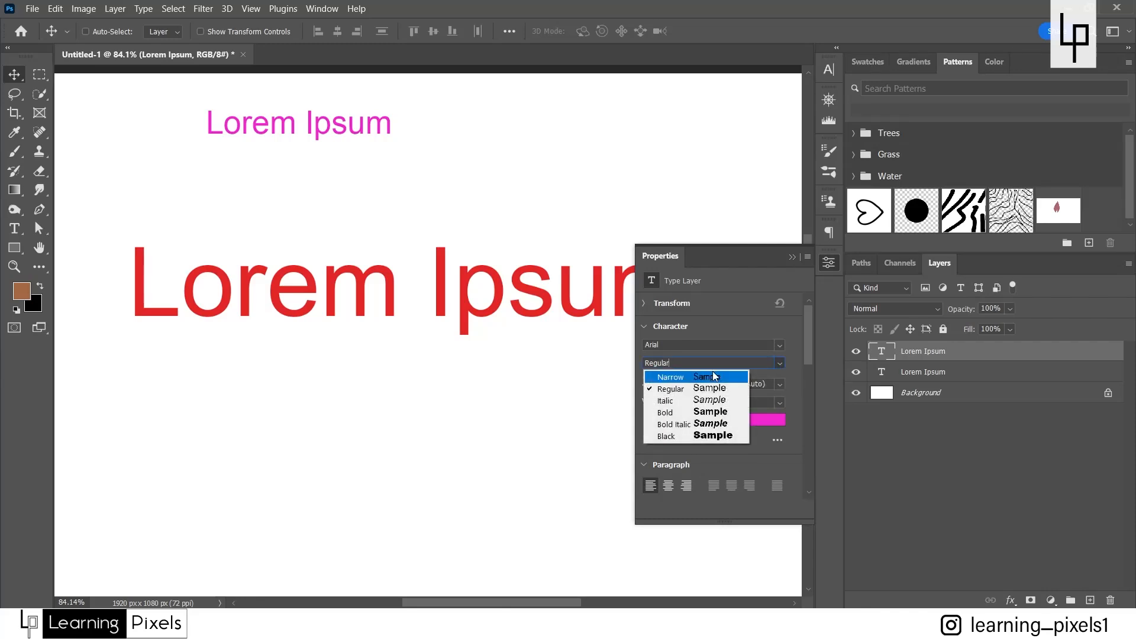
left_click(797, 340)
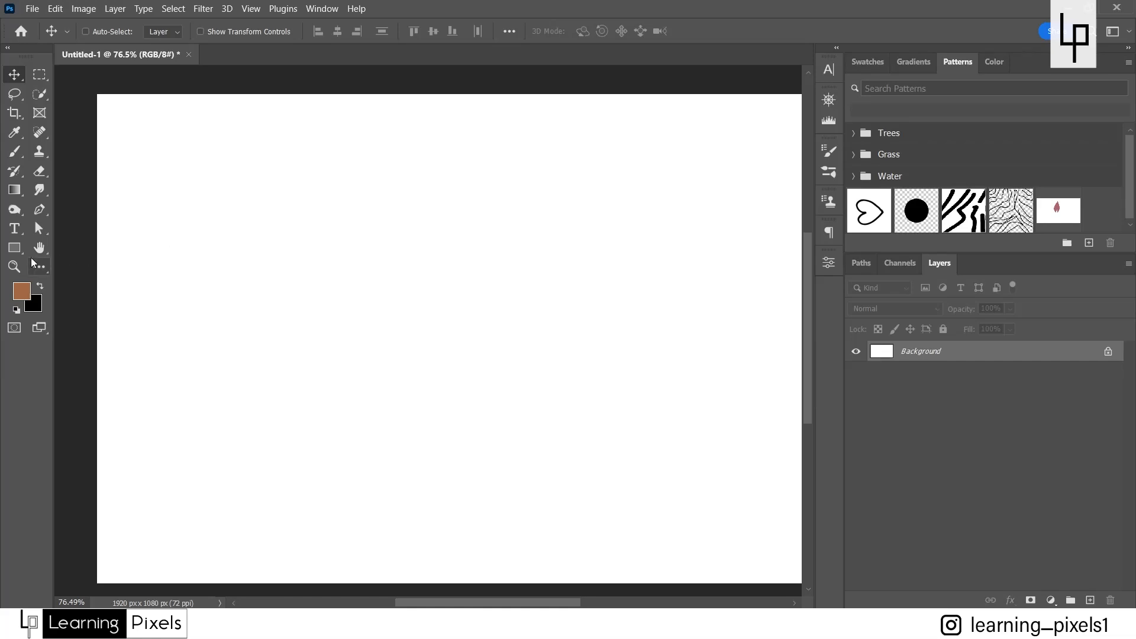
Draw a paragraph text box on the left half of the blank canvas, filled with the placeholder Lorem ipsum text.
left_click(14, 228)
left_click_drag(153, 136, 489, 531)
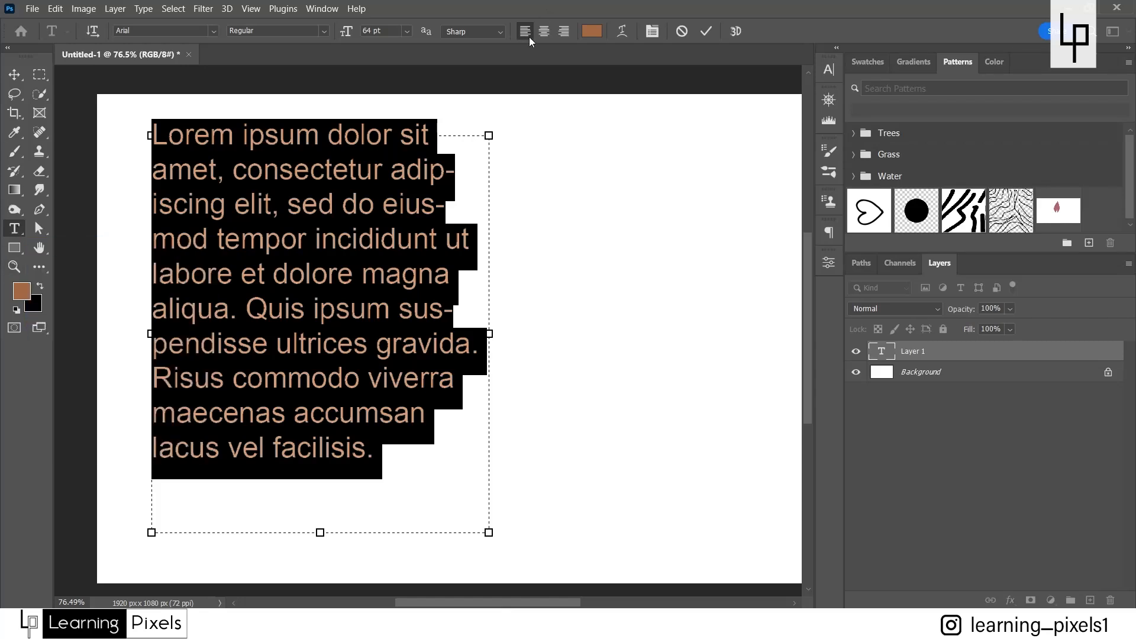
Preview center and right alignment on the placeholder paragraph, restore left alignment and commit the text.
left_click(547, 34)
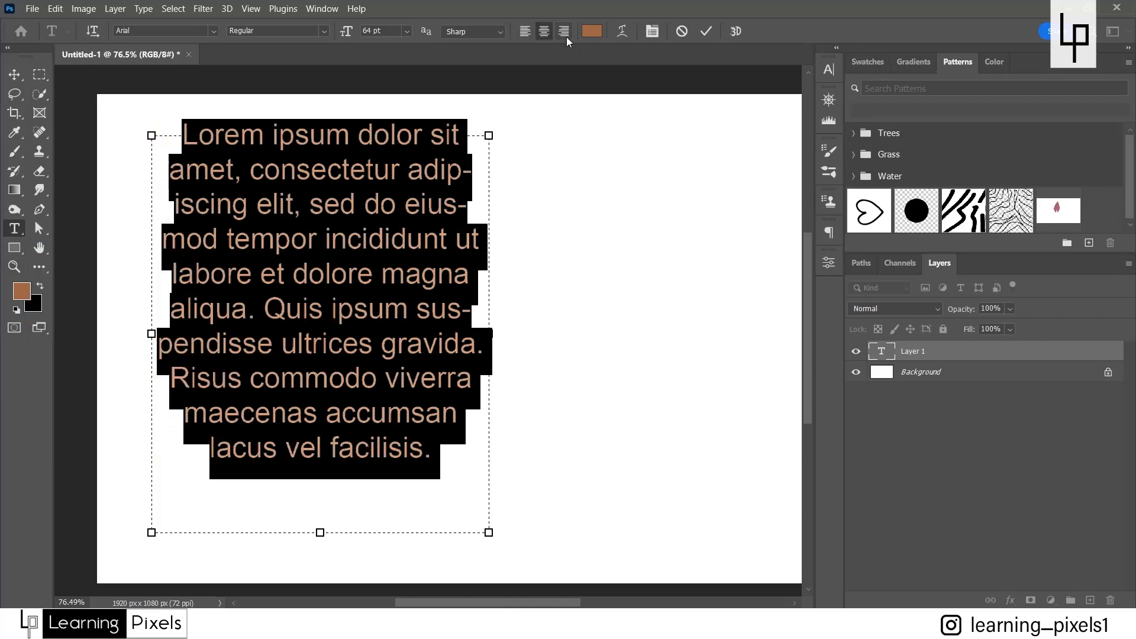
left_click(566, 36)
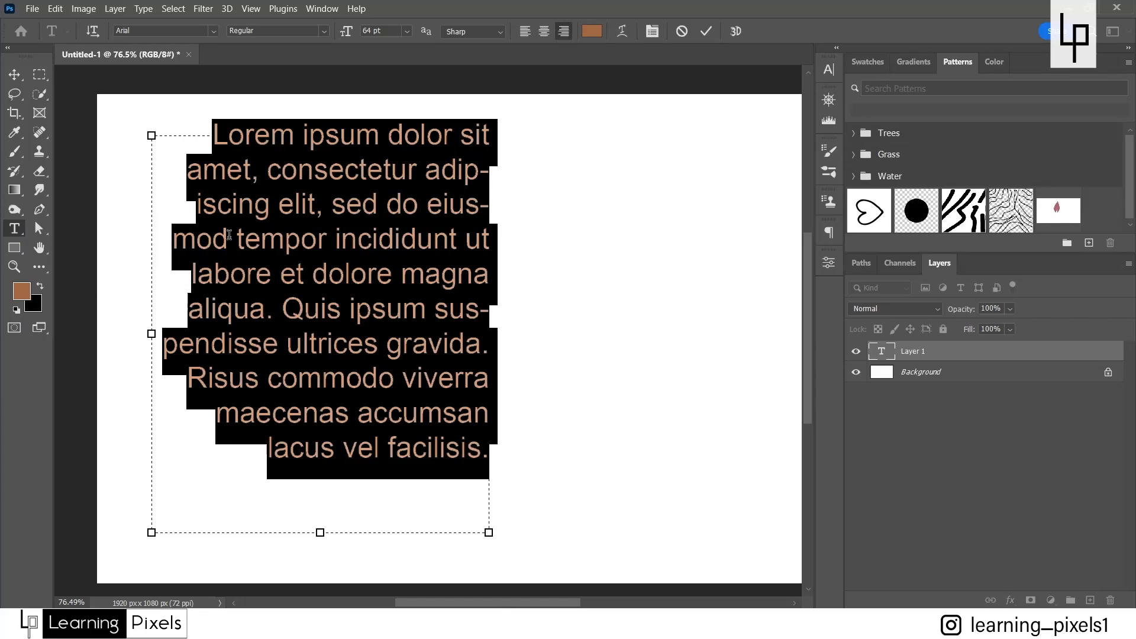
left_click(530, 31)
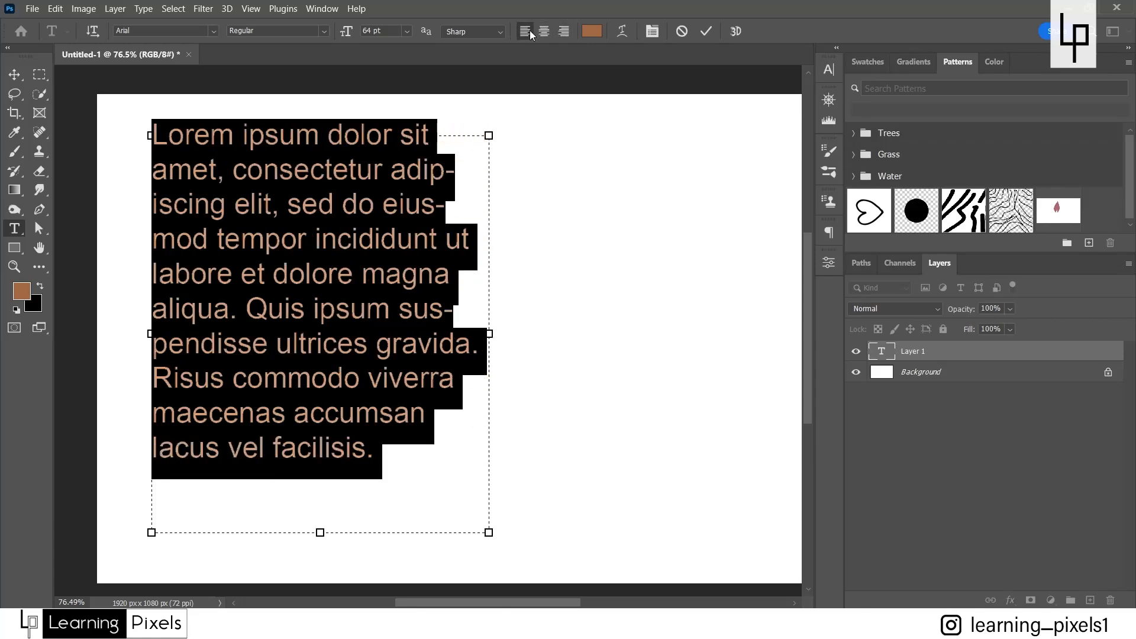
left_click(705, 32)
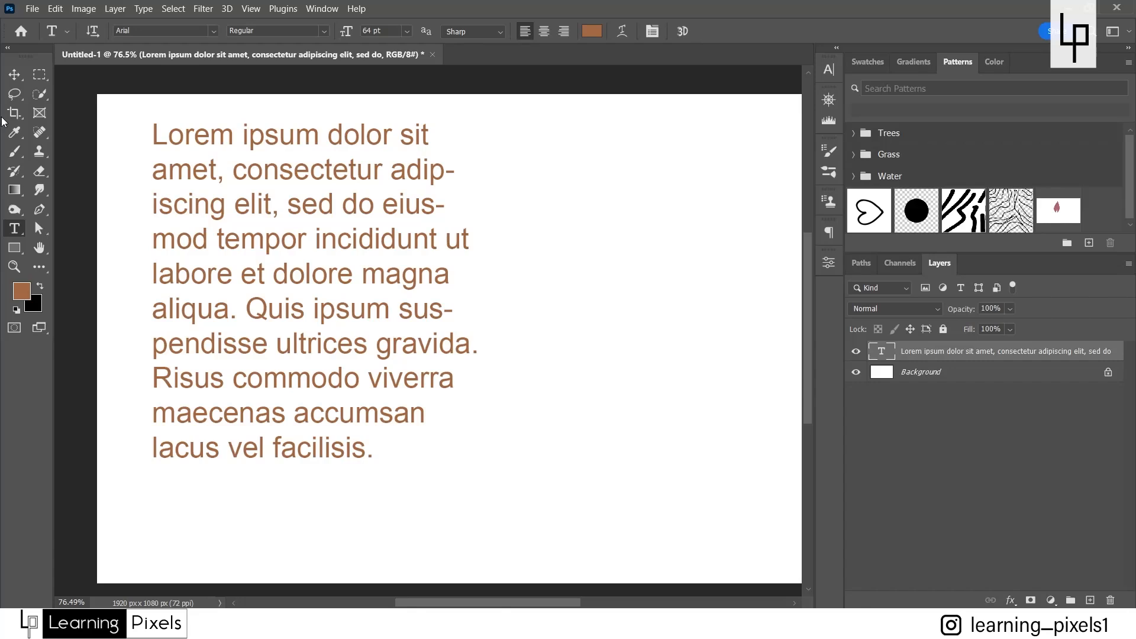
left_click(13, 76)
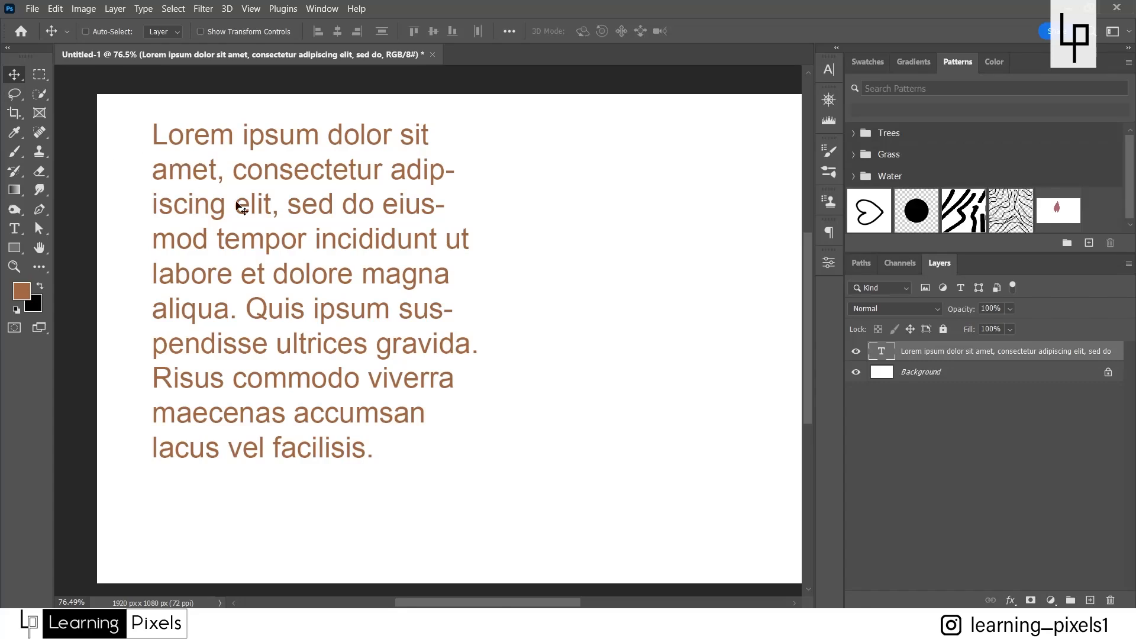
Display the Paragraph settings and cycle the text layer through center, right and back to left alignment.
left_click(328, 16)
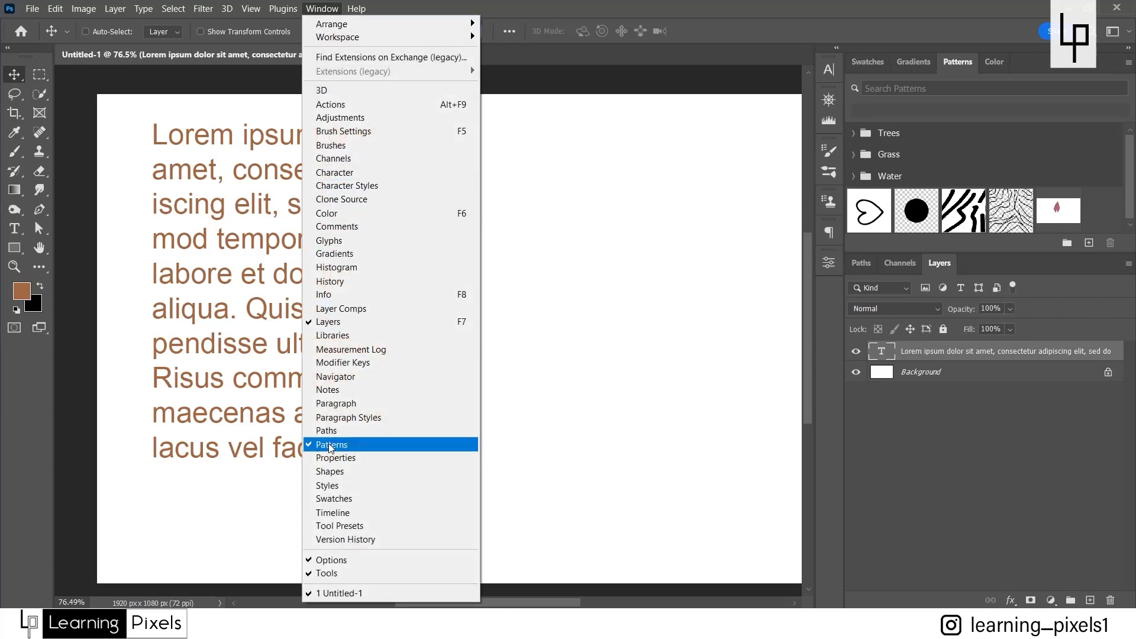
left_click(352, 405)
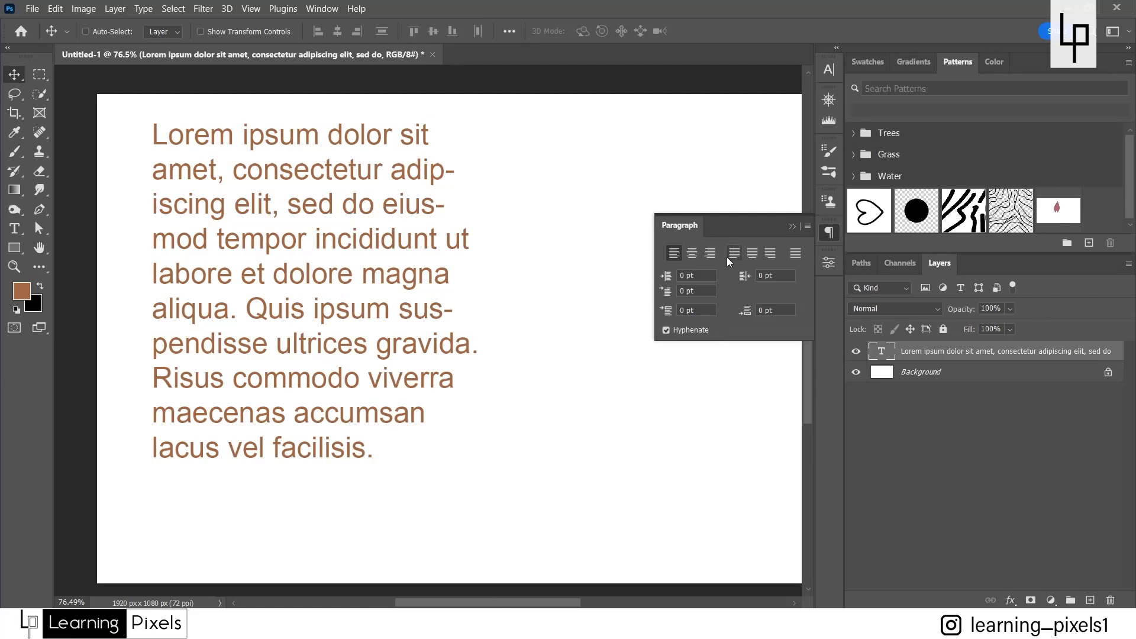
left_click(693, 255)
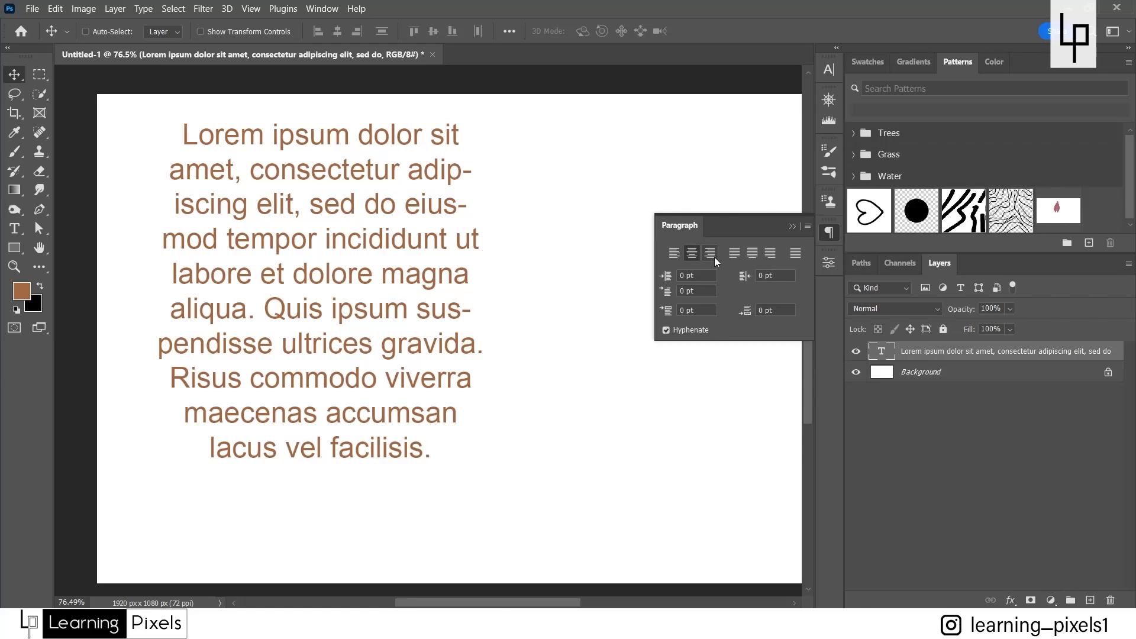
left_click(711, 254)
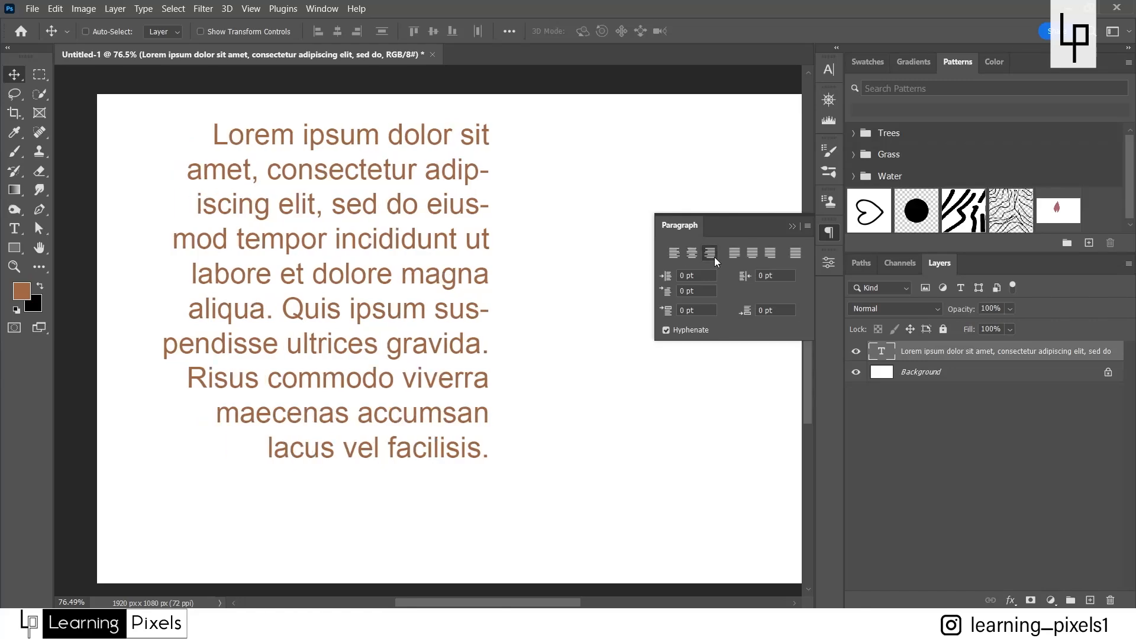
left_click(672, 255)
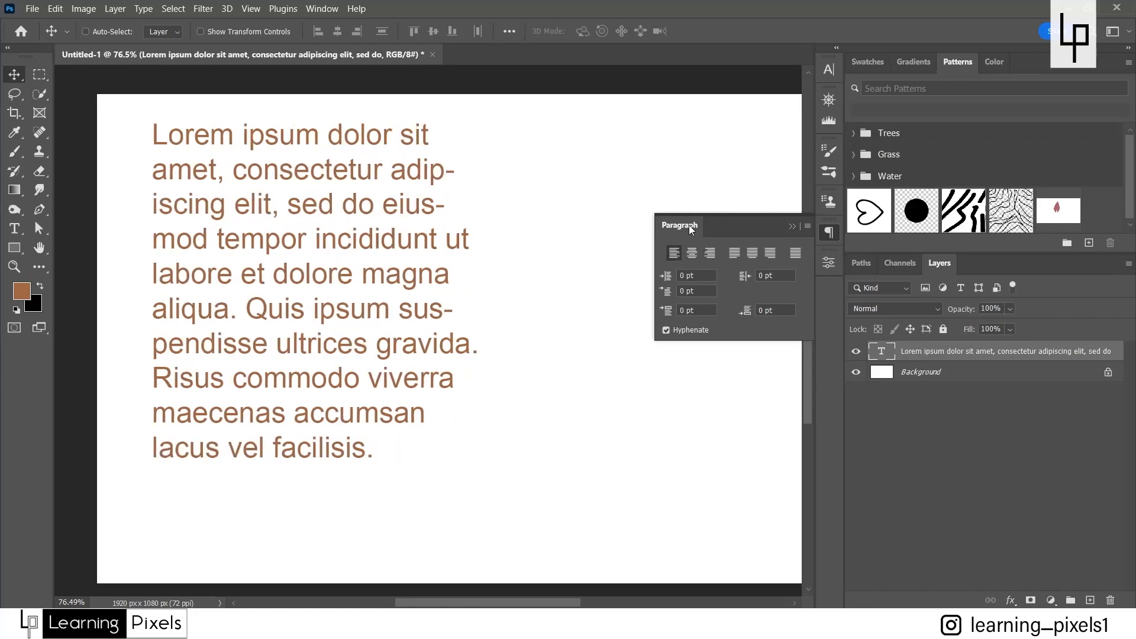
Try justifying the paragraph with the last line left, centered, right and fully justified, ending with the last line left-aligned.
left_click(737, 256)
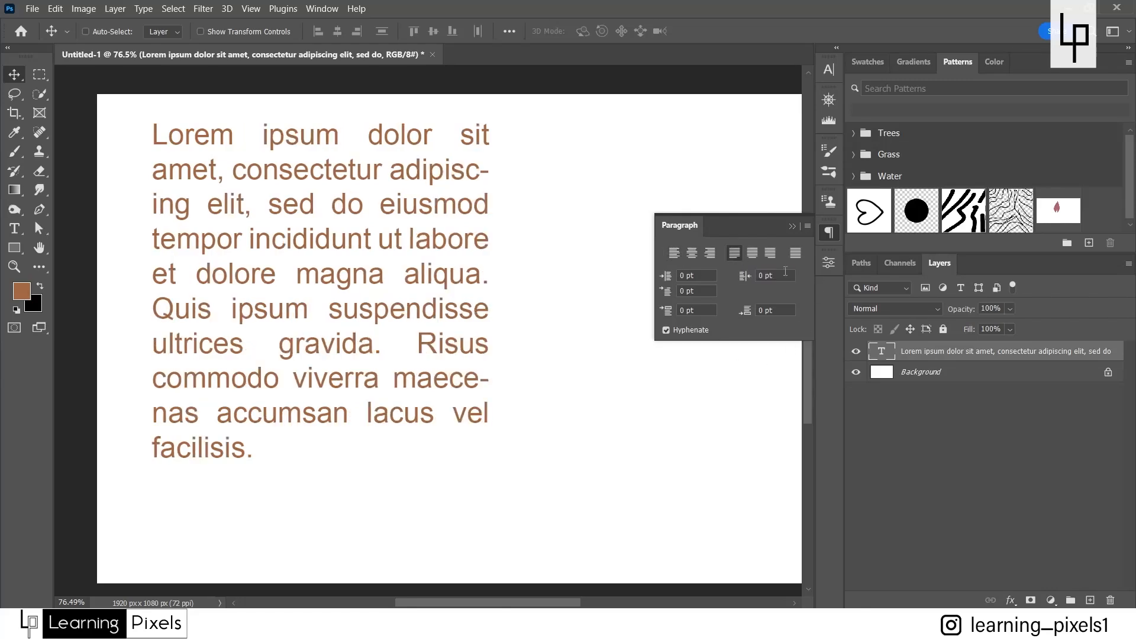
left_click(753, 255)
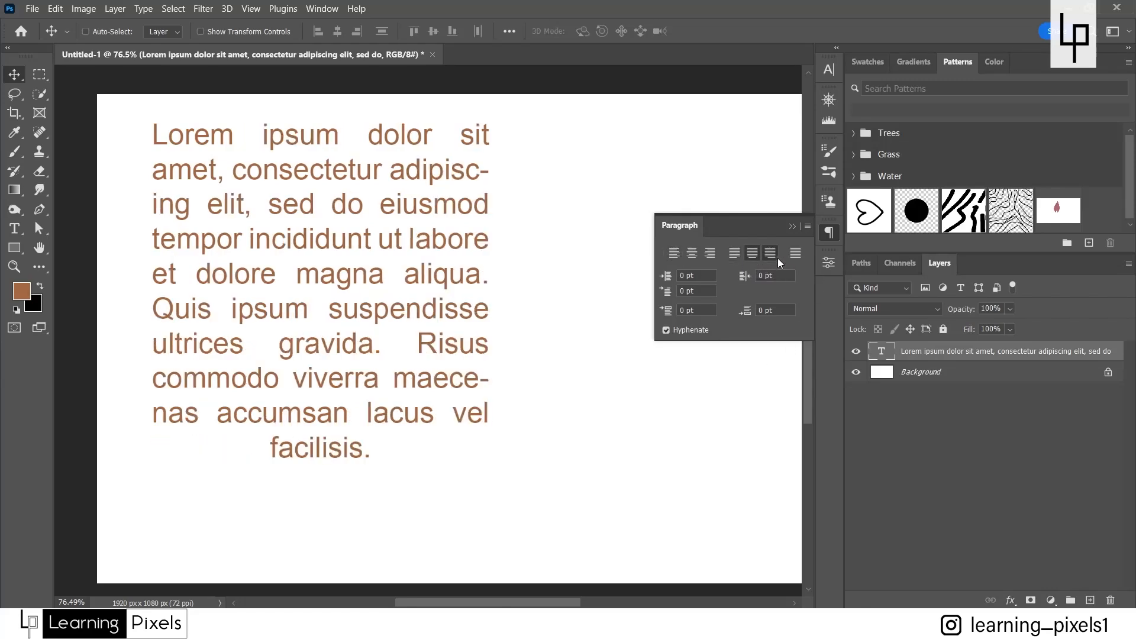
left_click(776, 256)
left_click(795, 254)
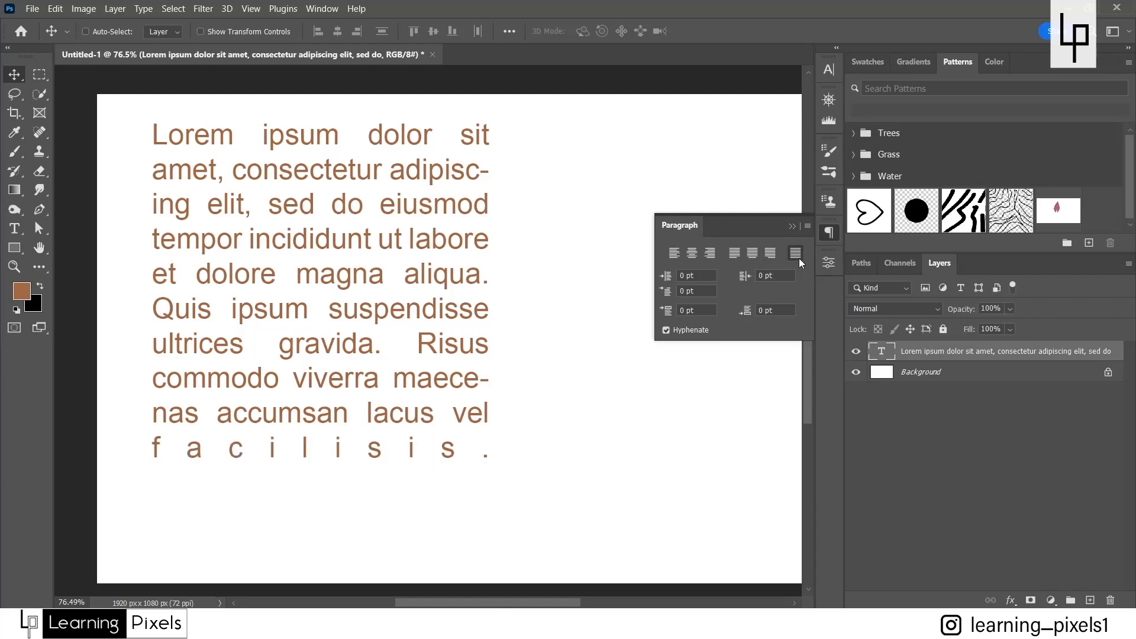
left_click(737, 251)
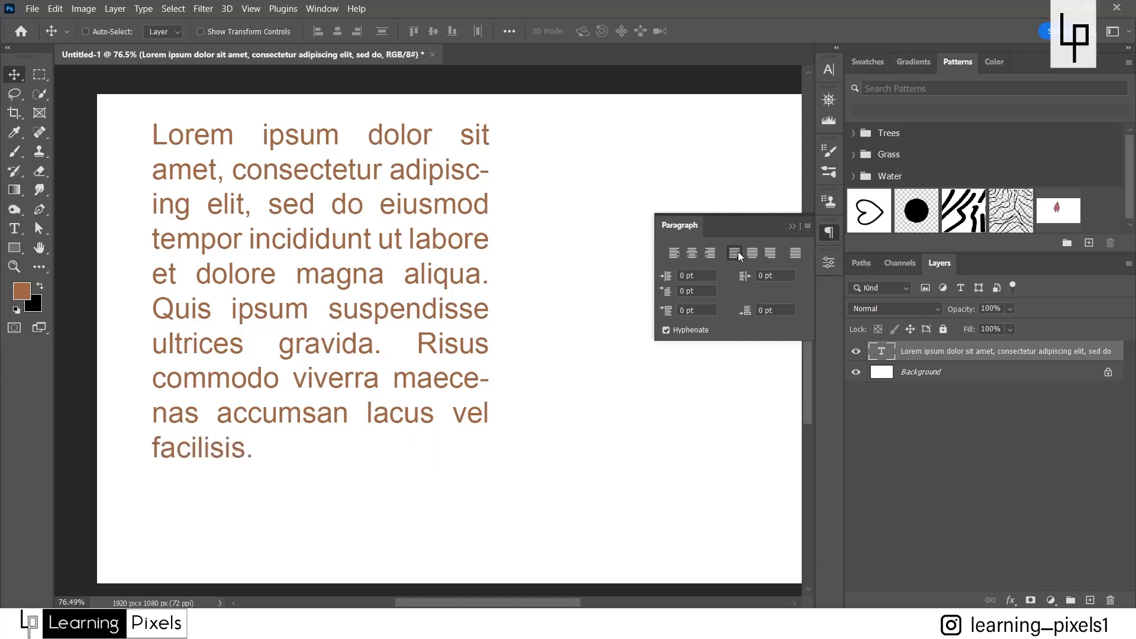
Edit the paragraph with the Type tool and indent its left margin 50 pt and its right margin 20 pt.
key("t")
left_click(698, 276)
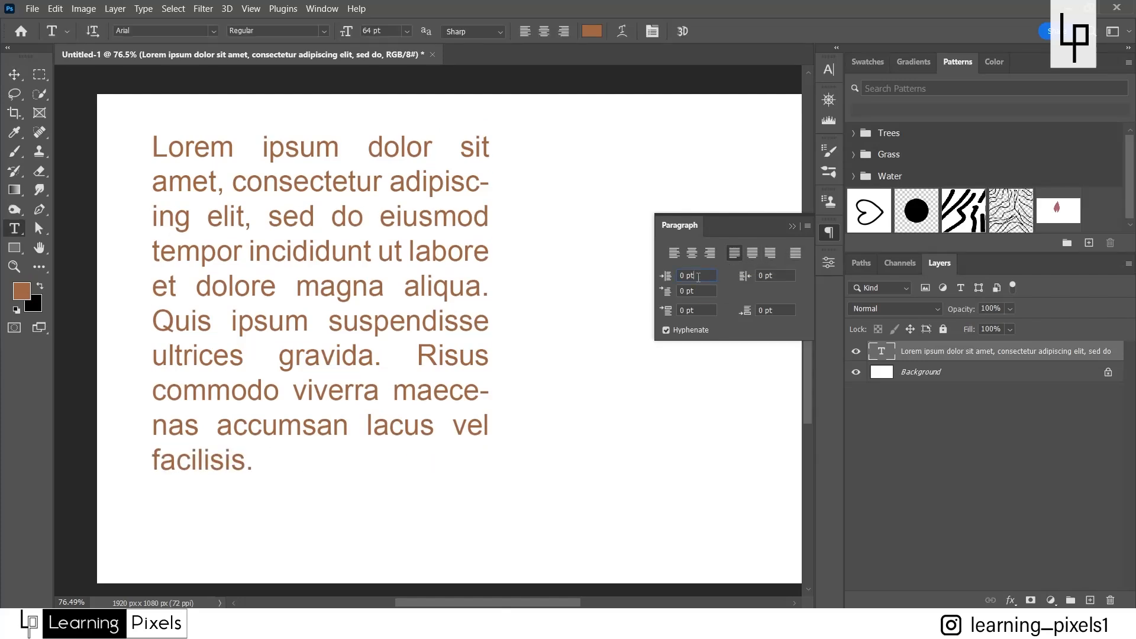
left_click(707, 276)
left_click(198, 219)
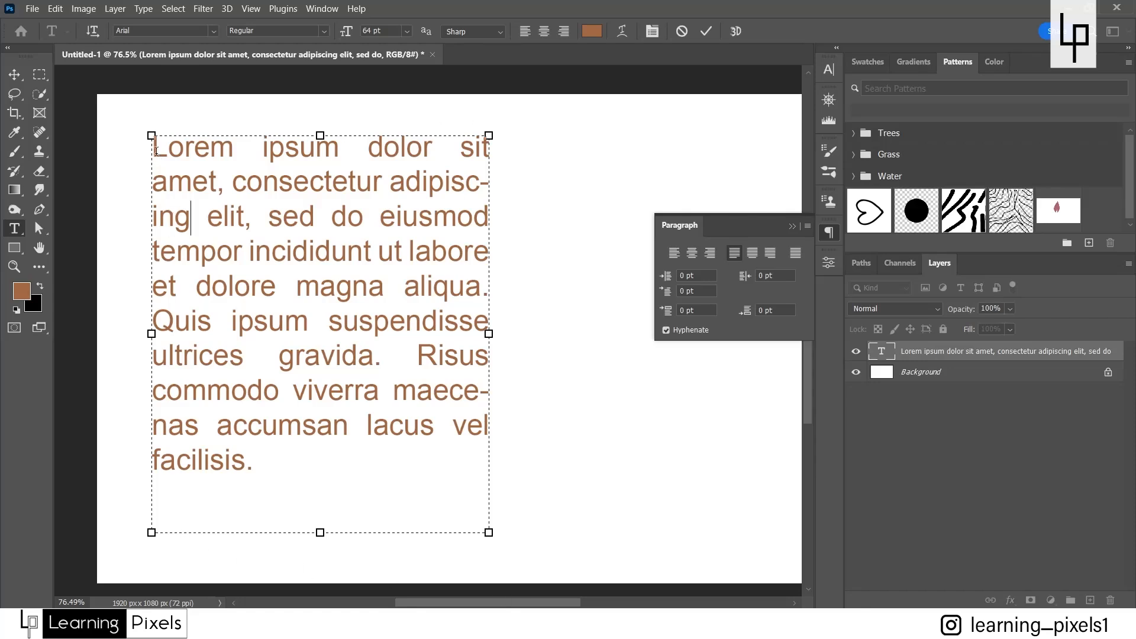
left_click(713, 276)
type("50")
key("Return")
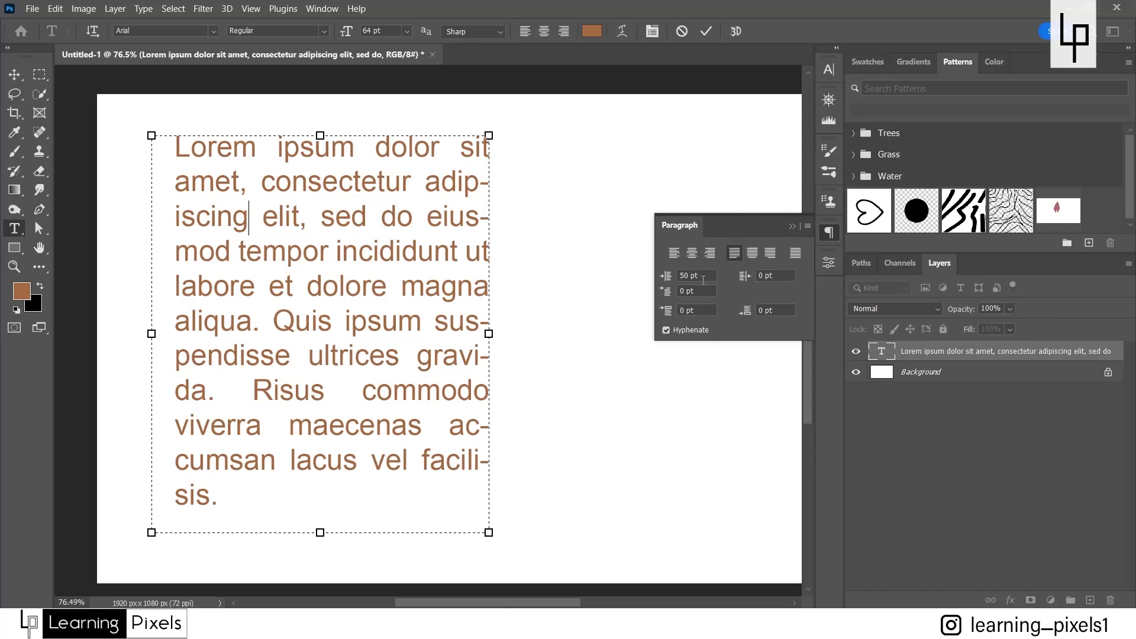
left_click(744, 278)
type("20")
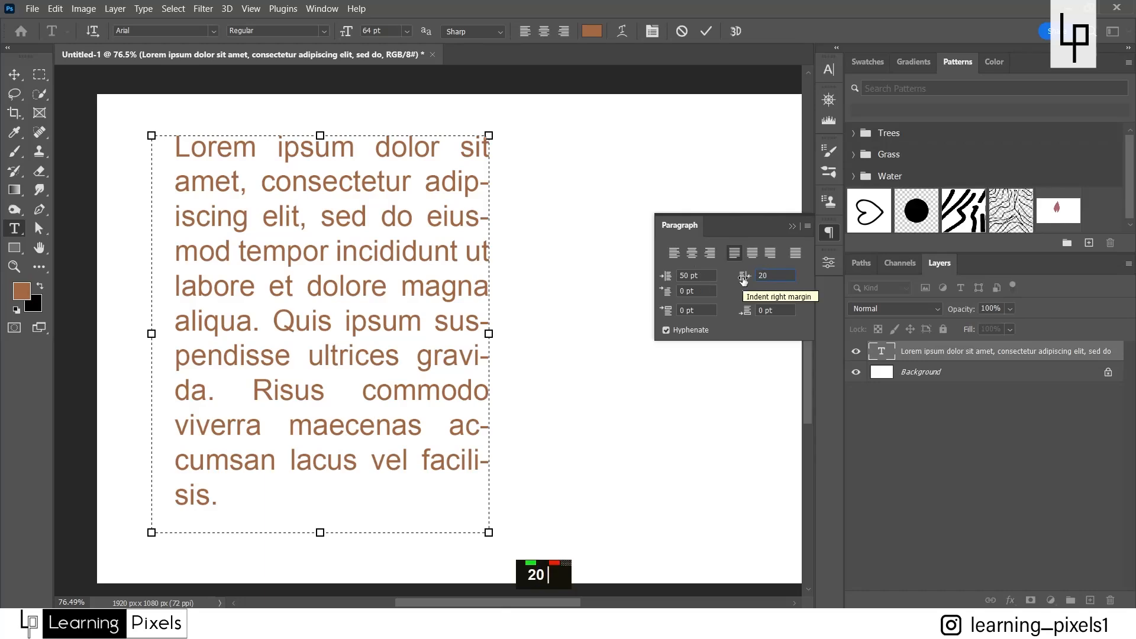
key("Return")
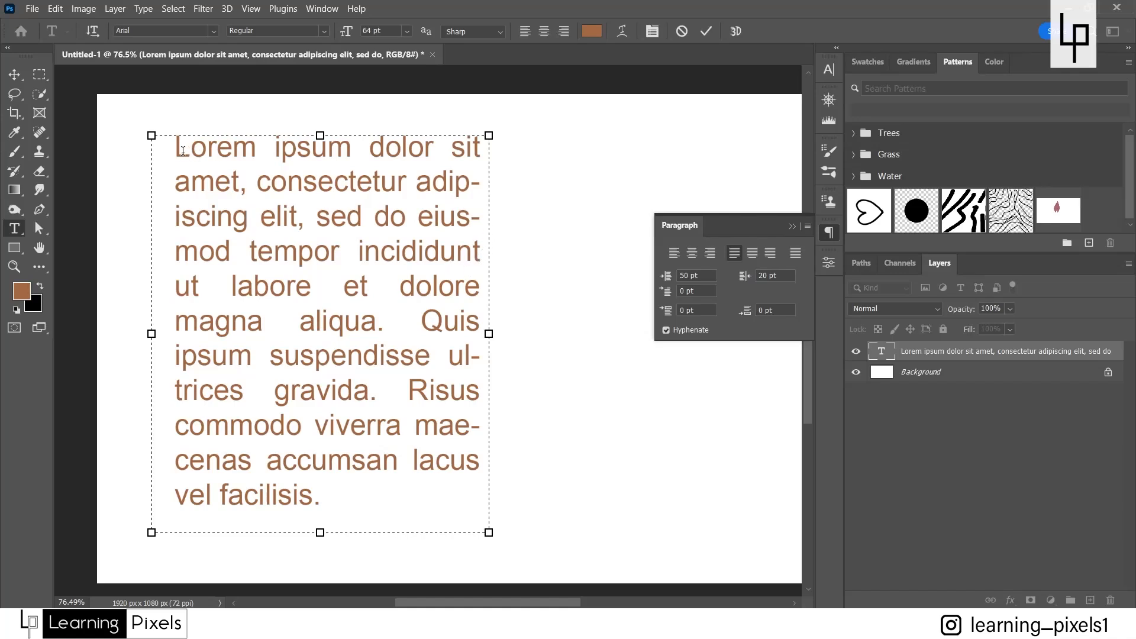
Reset the paragraph's left margin indent to 0 pt and set it to 20 pt.
left_click(696, 276)
type("0")
key("Return")
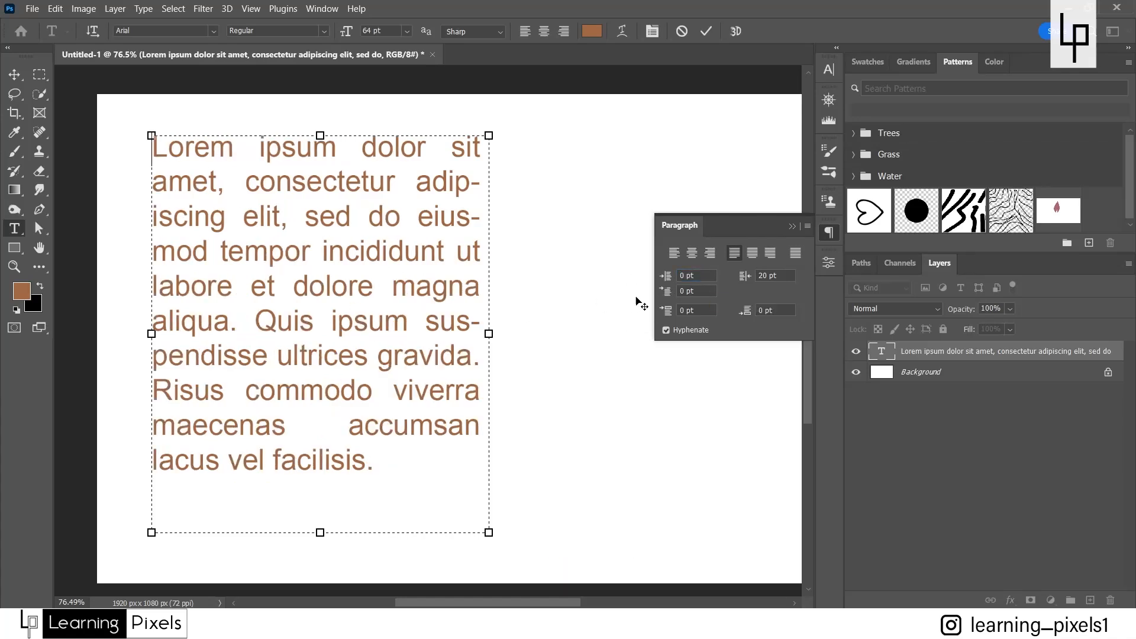
left_click(661, 276)
type("20")
key("Return")
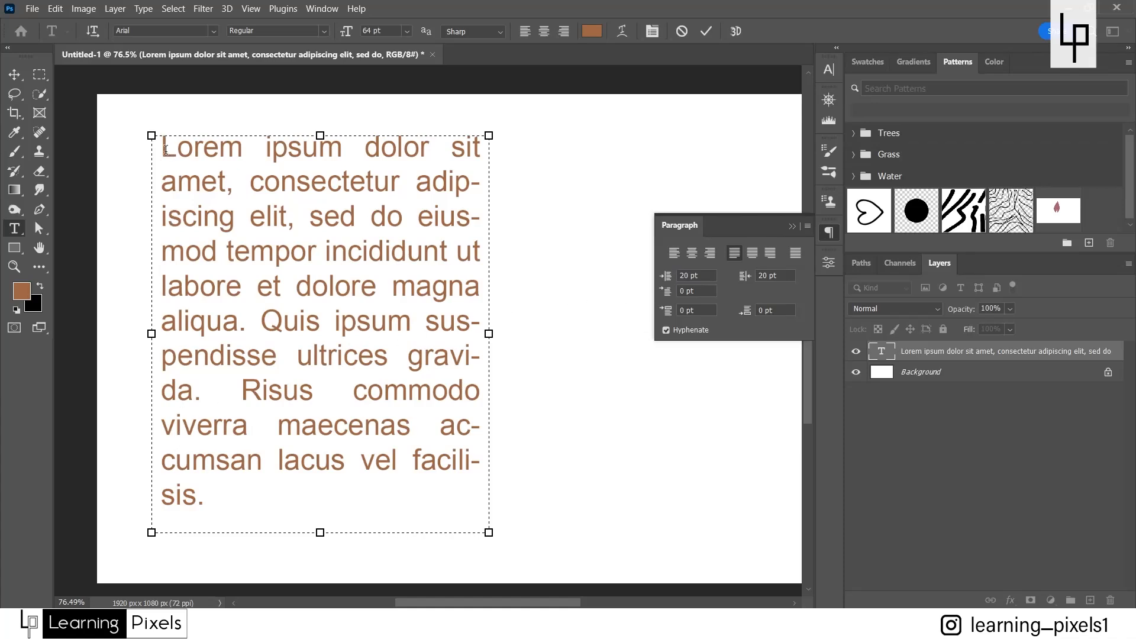
Try indenting the first line with spaces before "Lorem", and remove those spaces.
left_click_drag(166, 148, 249, 146)
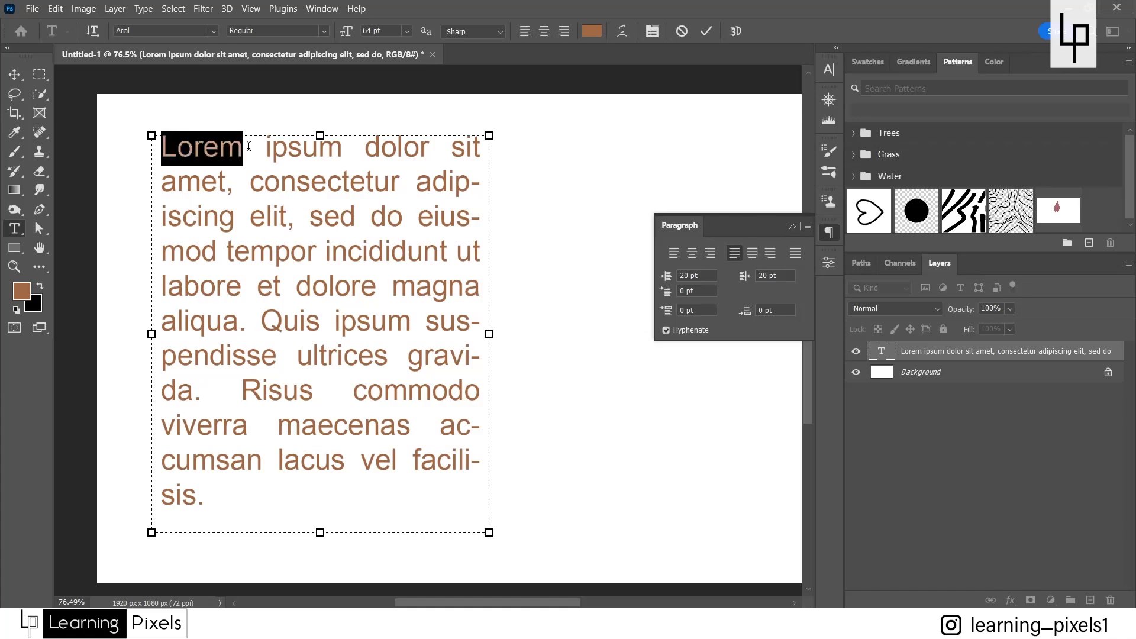
left_click(163, 148)
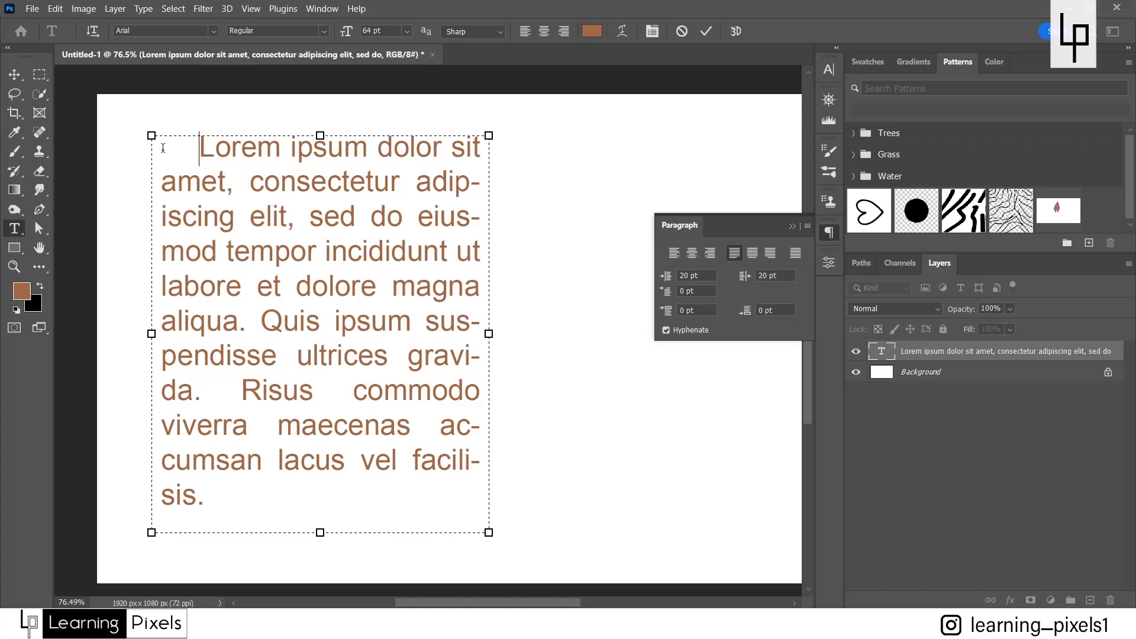
key("BackSpace")
key("BackSpace")
key("BackSpace")
key("BackSpace")
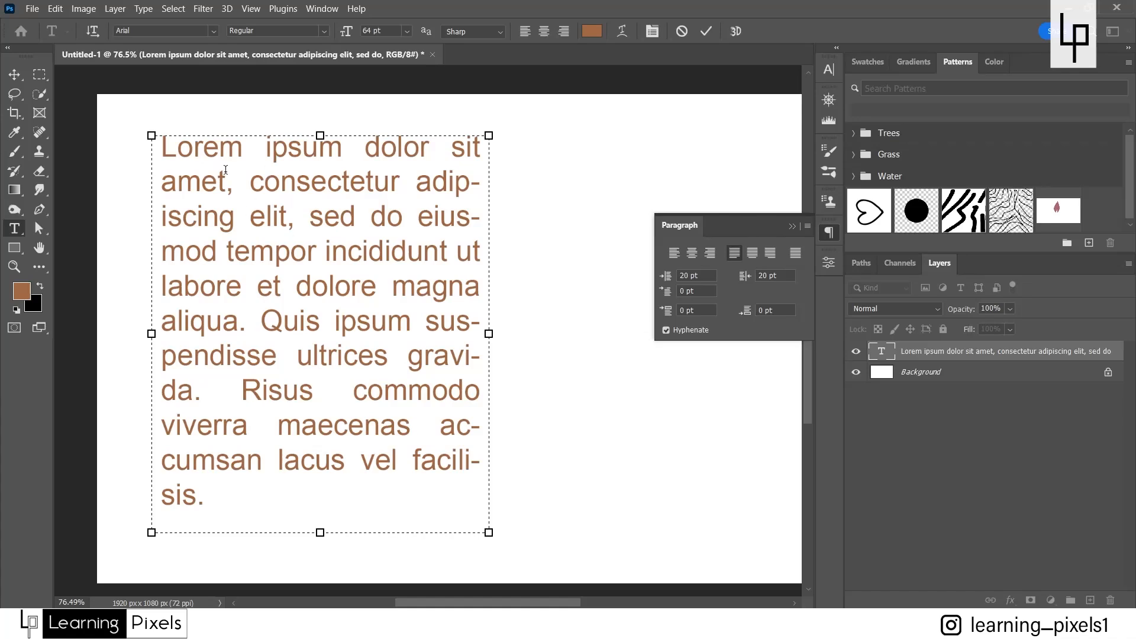
Set the paragraph's first line indent to 100 pt.
left_click_drag(245, 152, 482, 153)
left_click(218, 148)
left_click(163, 146)
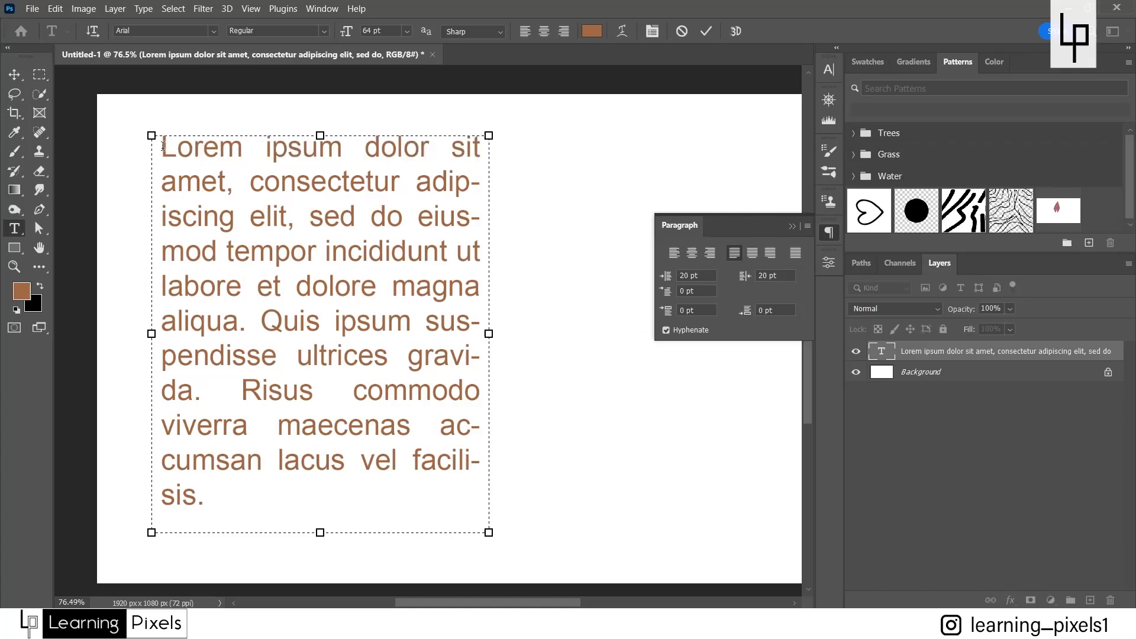
left_click(681, 290)
type("100")
key("Return")
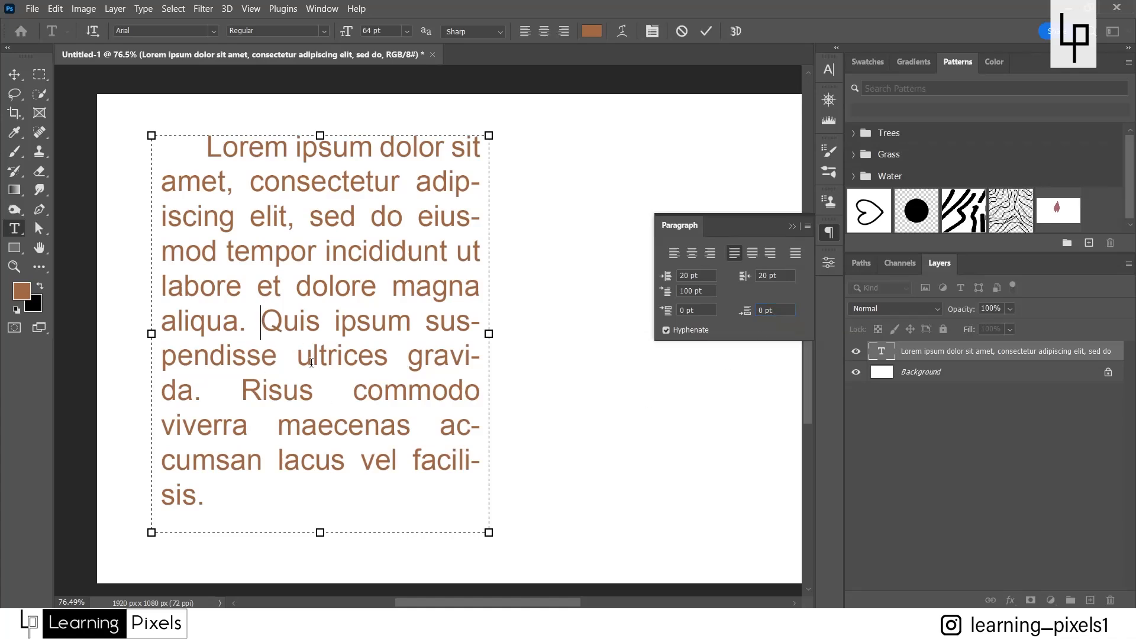
Start a new paragraph before "Quis", add 20 pt of space before it, and commit the text.
key("Return")
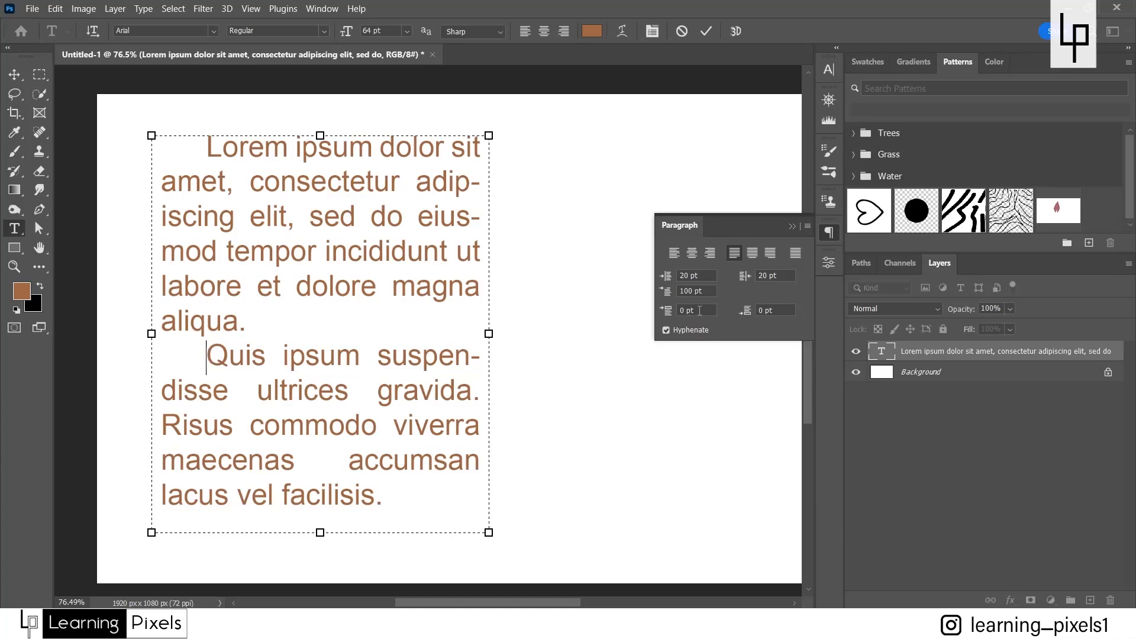
left_click(665, 311)
type("20")
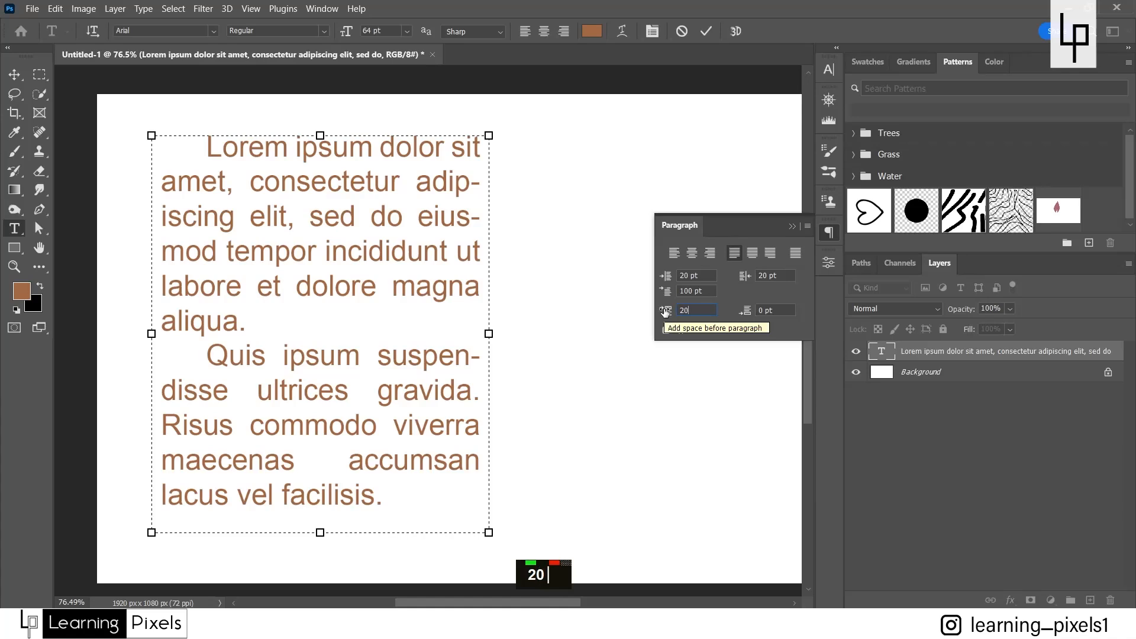
key("Return")
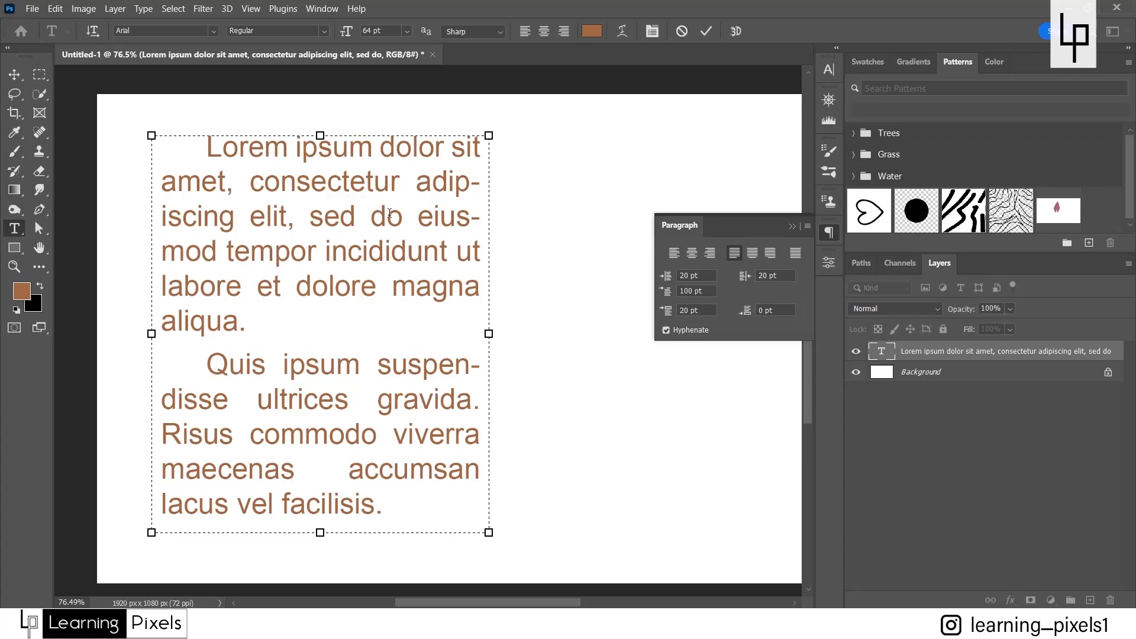
left_click(702, 36)
key("v")
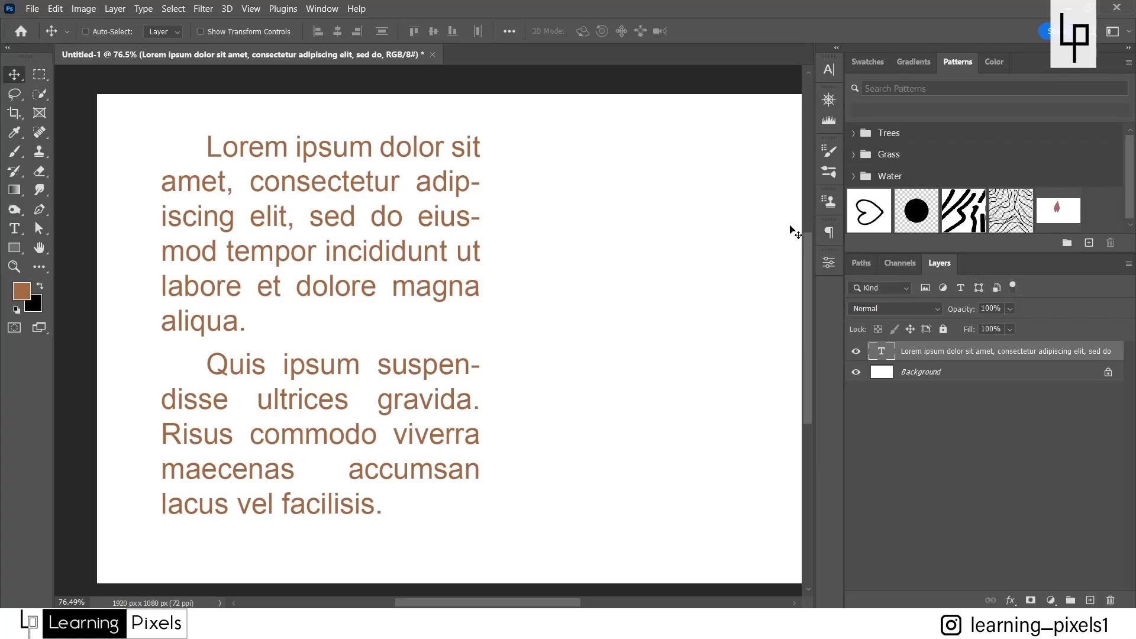
Reactivate the Horizontal Type tool, display the Arial glyphs and enlarge the glyph view.
left_click_drag(14, 228, 75, 234)
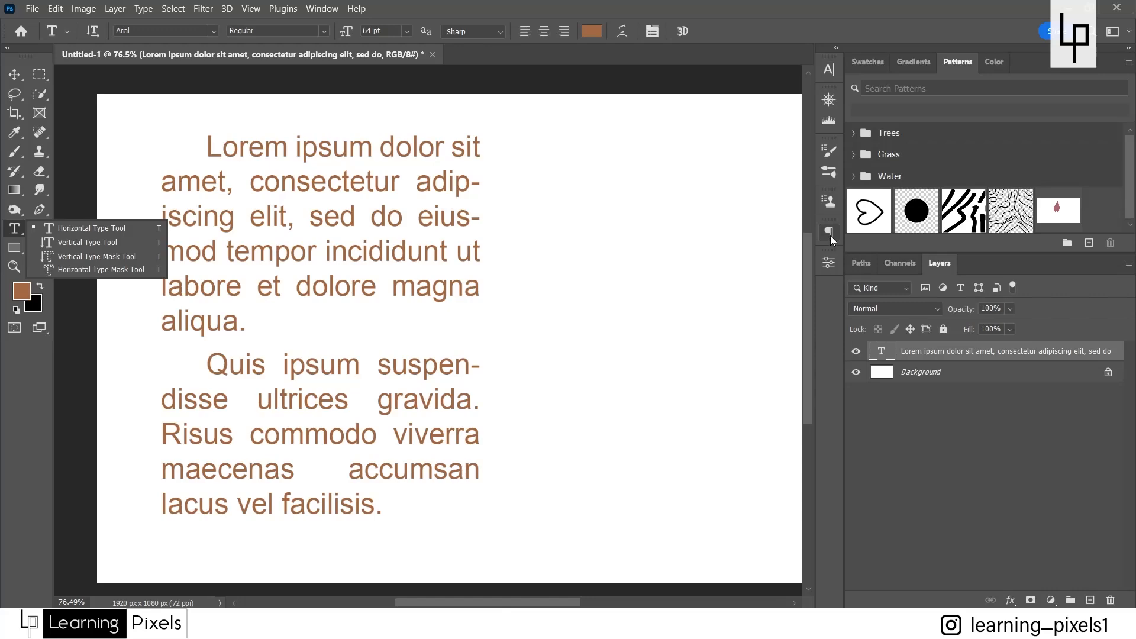
left_click(330, 12)
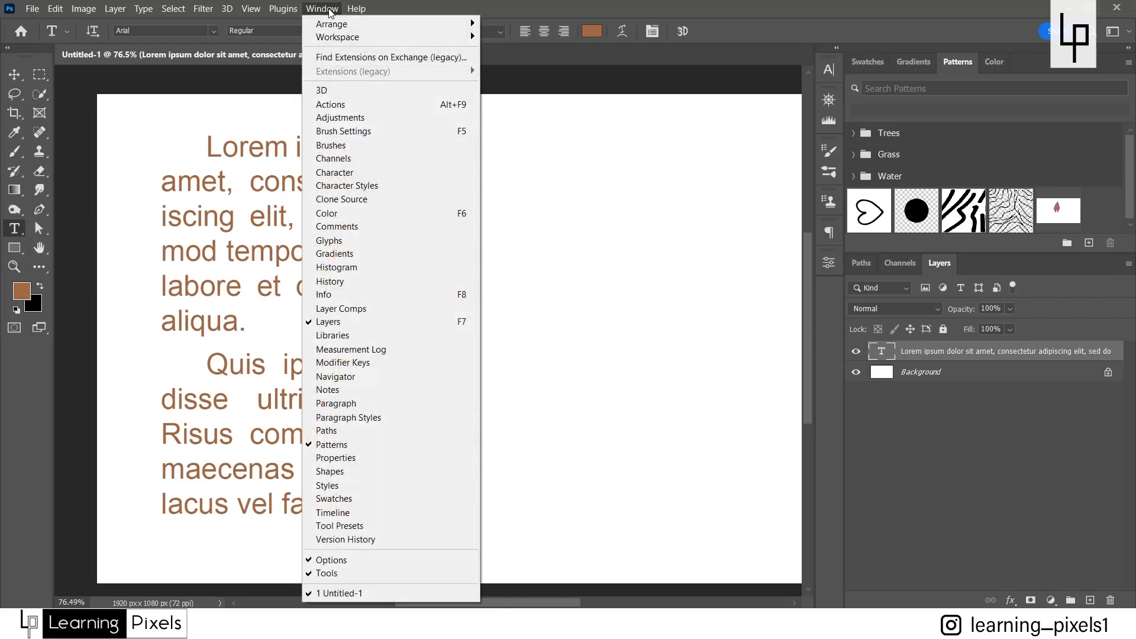
left_click(326, 9)
left_click(323, 6)
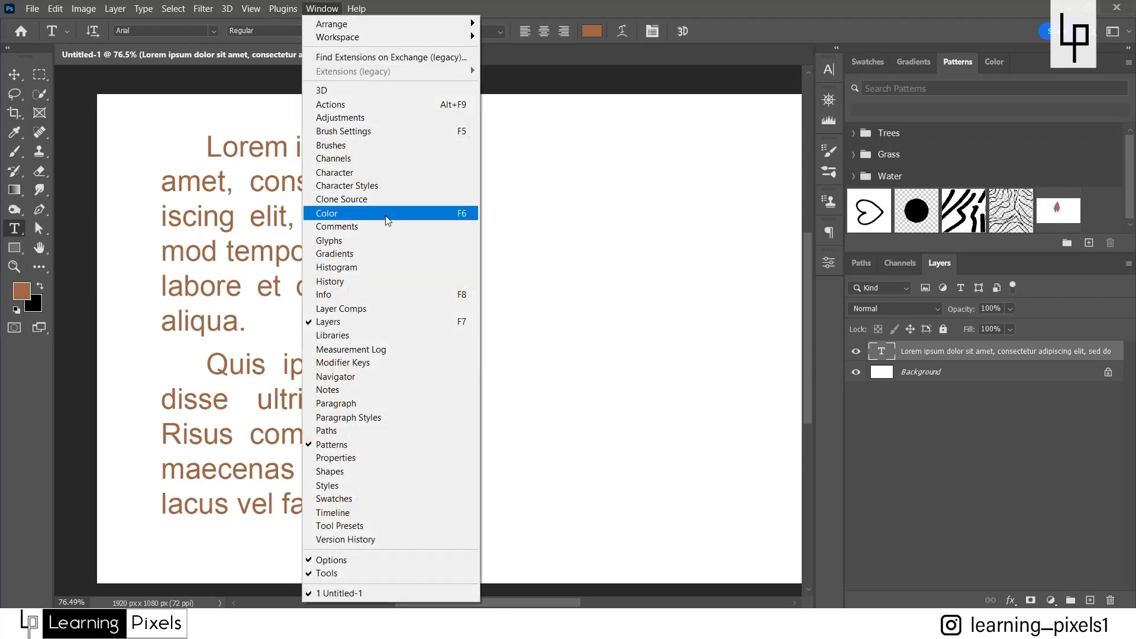
left_click(353, 242)
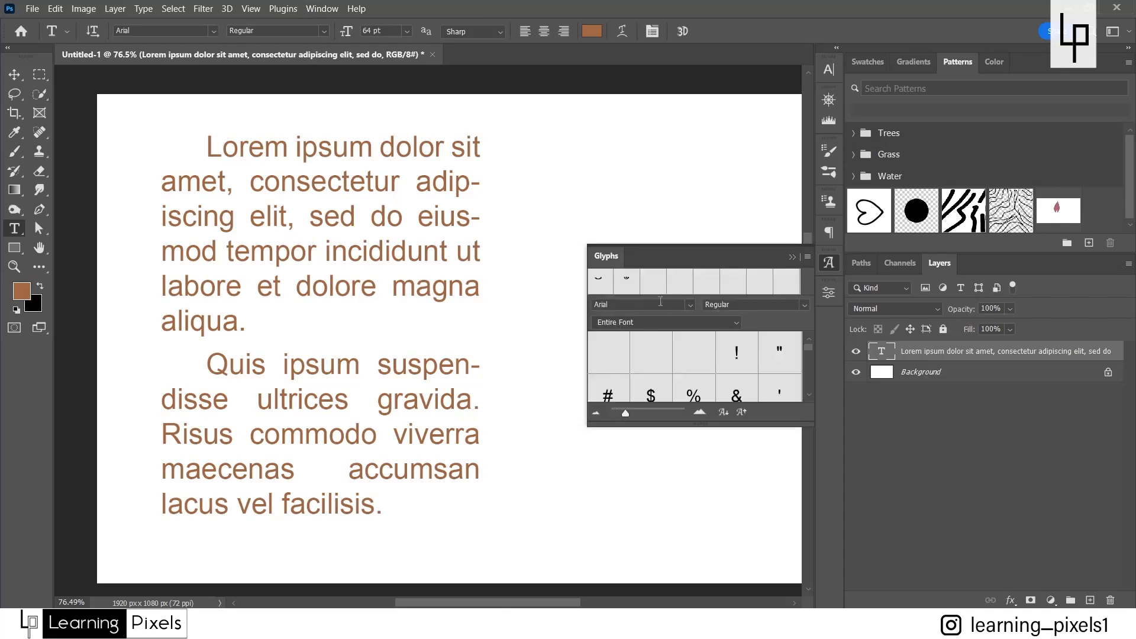
left_click_drag(687, 426, 688, 488)
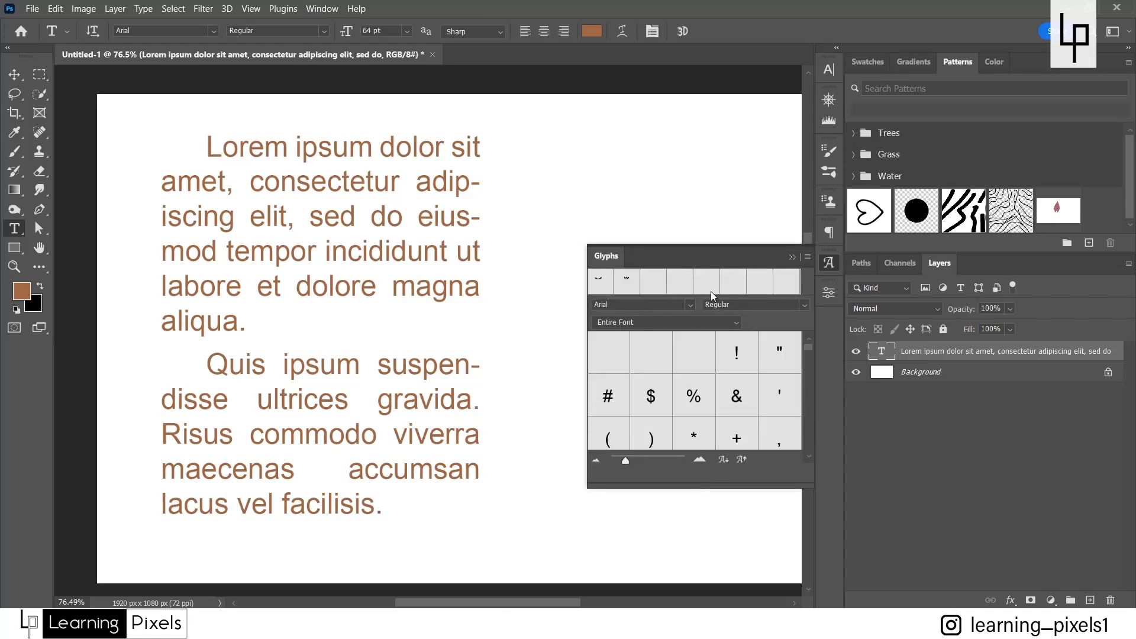